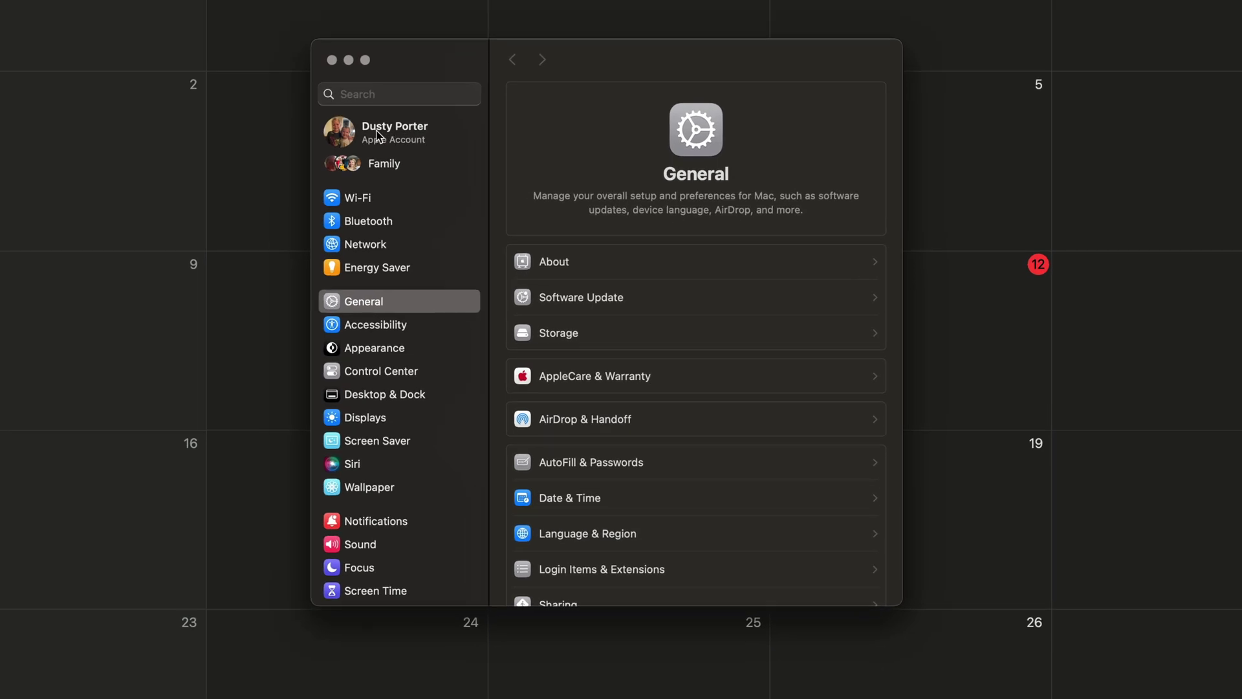
Check the iCloud Calendar sync setting in the Apple Account's list of iCloud apps, and close System Settings.
click(374, 137)
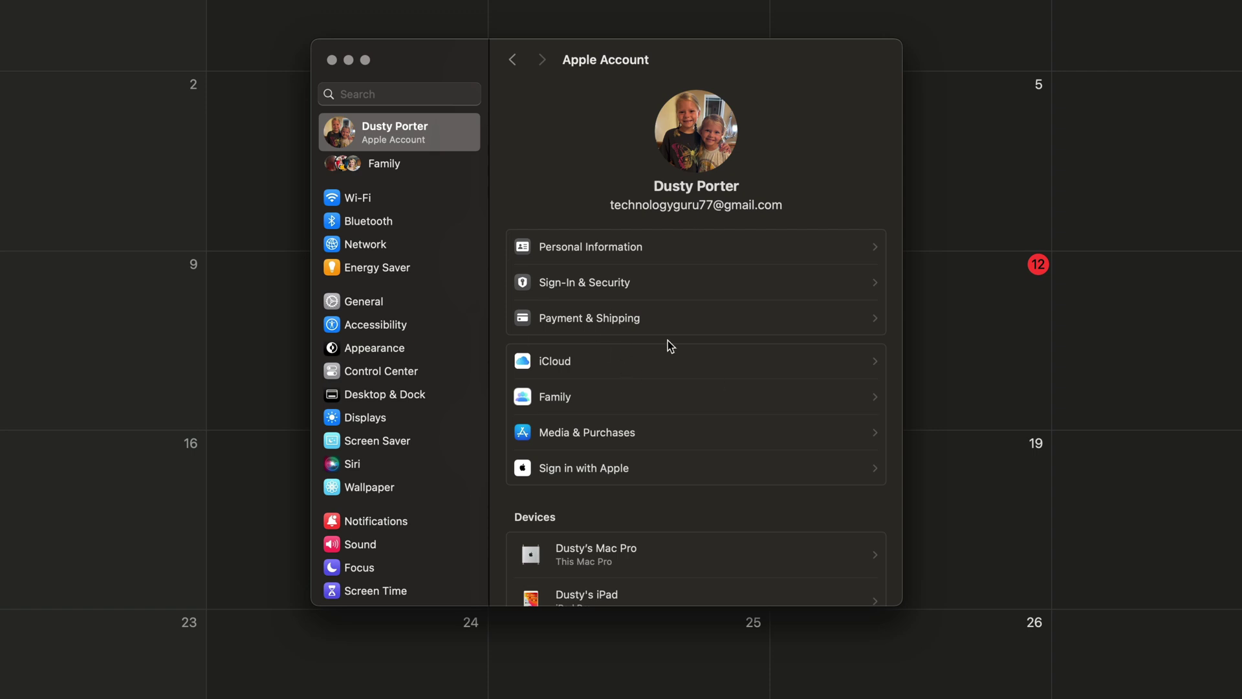
scroll(643, 353, down, 2)
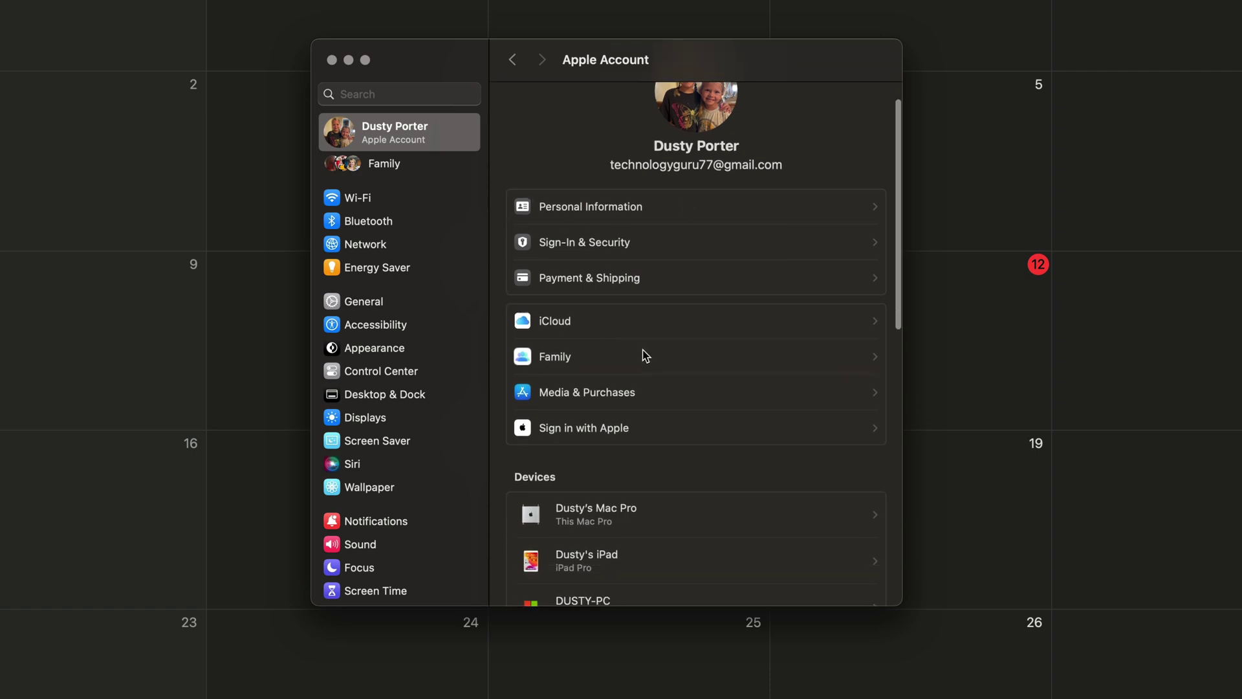
click(604, 317)
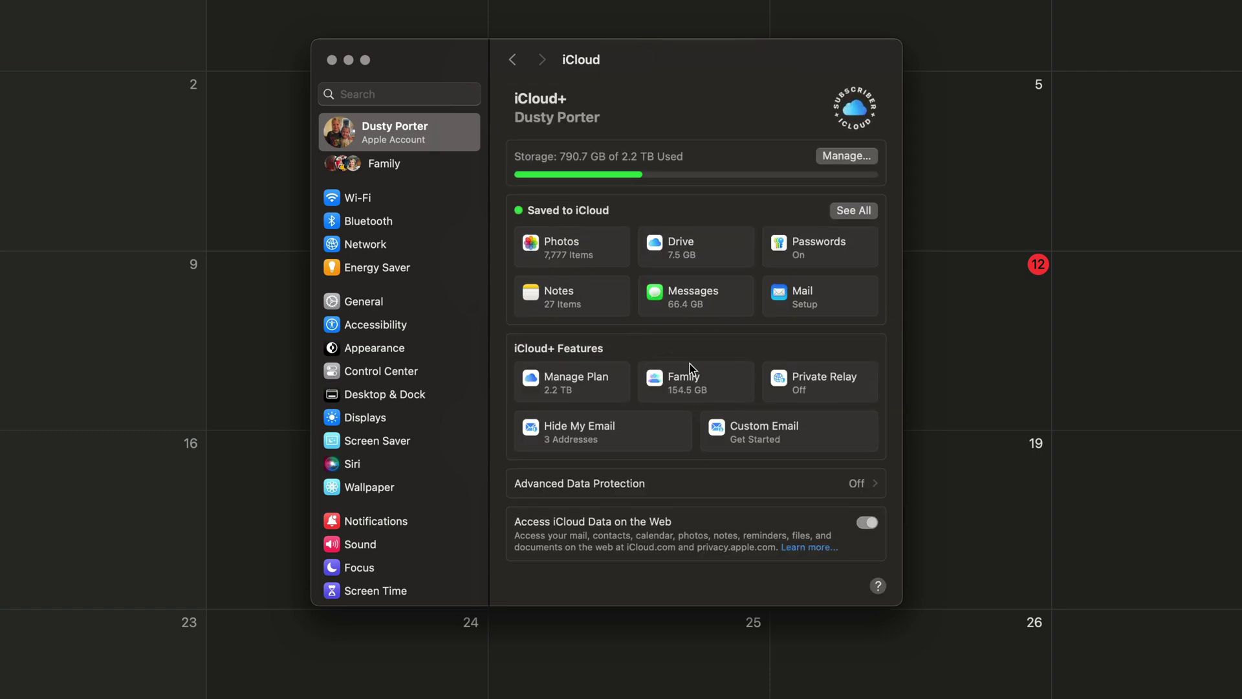
click(846, 210)
scroll(686, 325, down, 1)
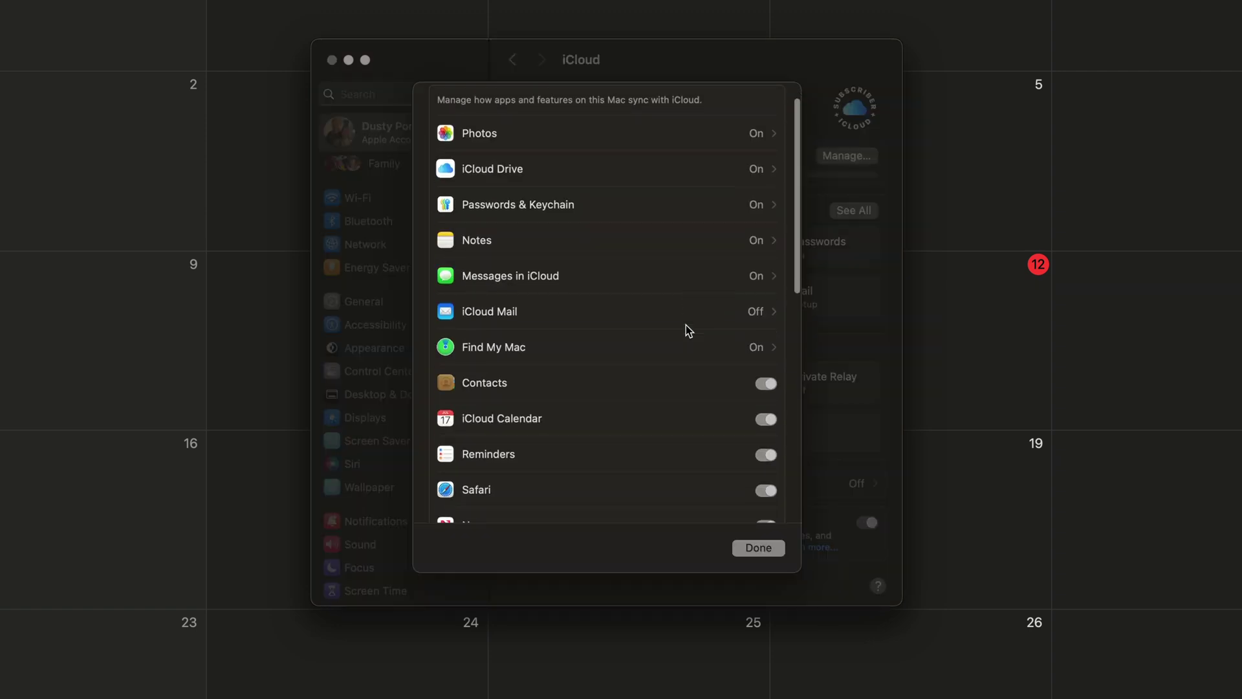
click(766, 419)
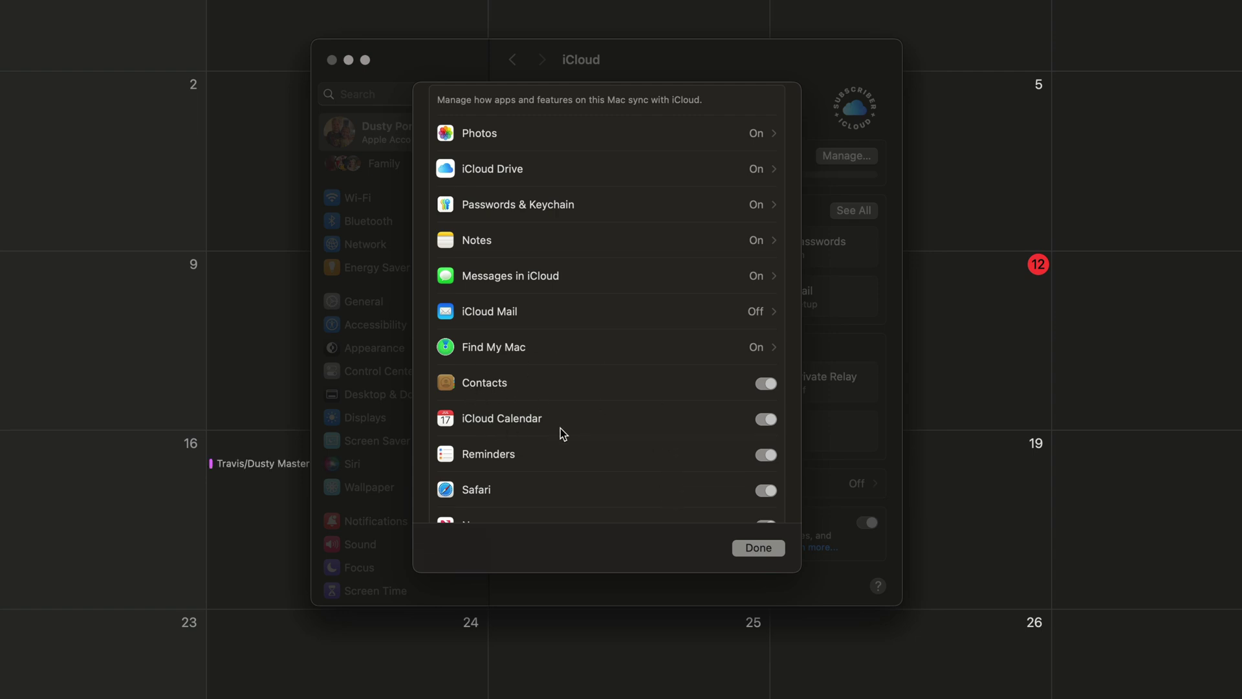
click(757, 548)
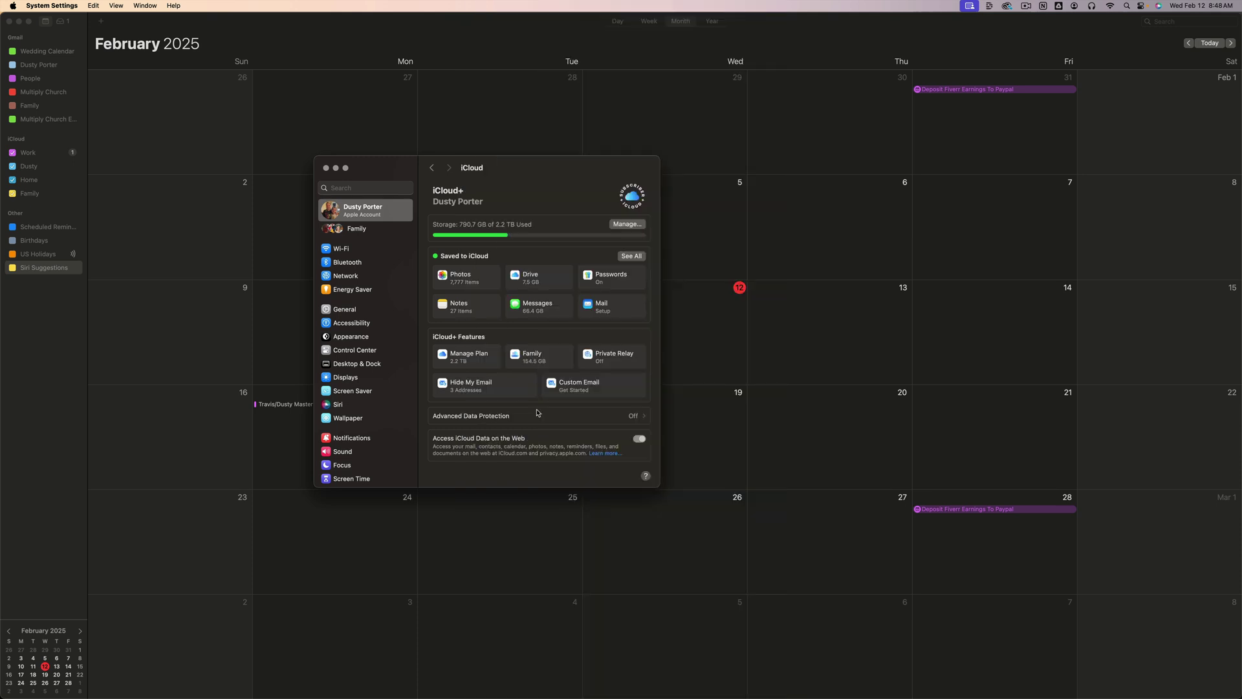
click(326, 168)
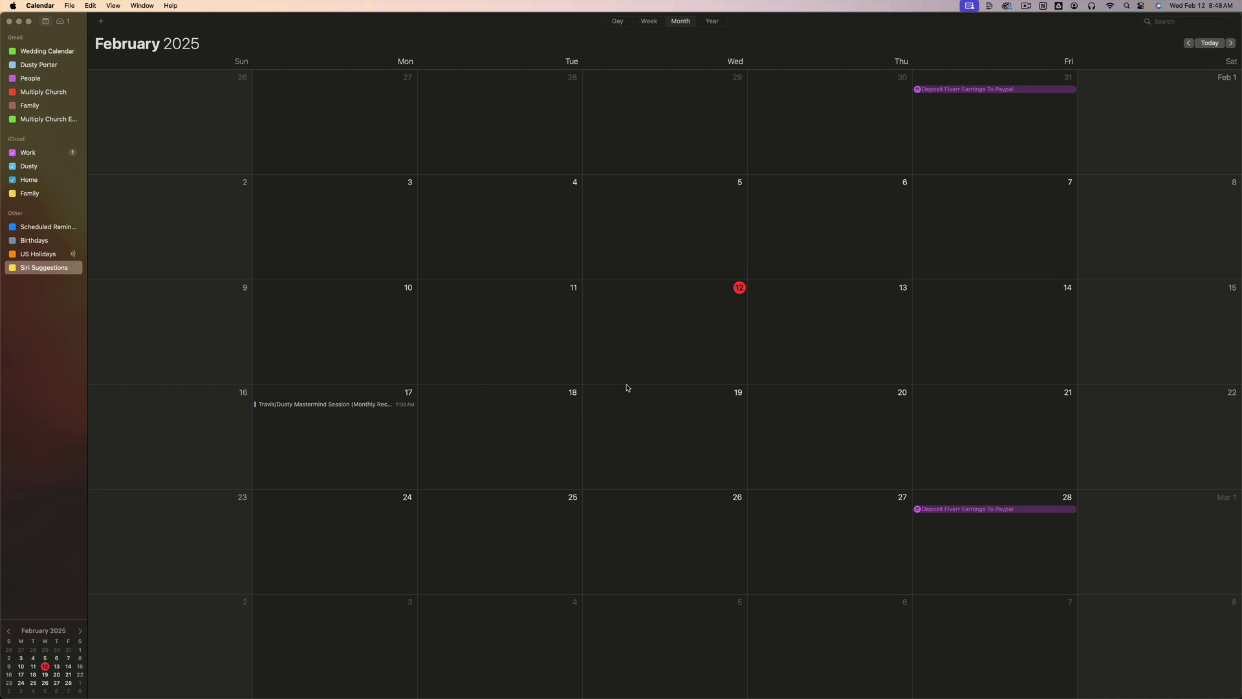
Compare the Day, Week, Month and Year views of the calendar, ending in Month view, and hide and reshow the calendar list.
click(618, 22)
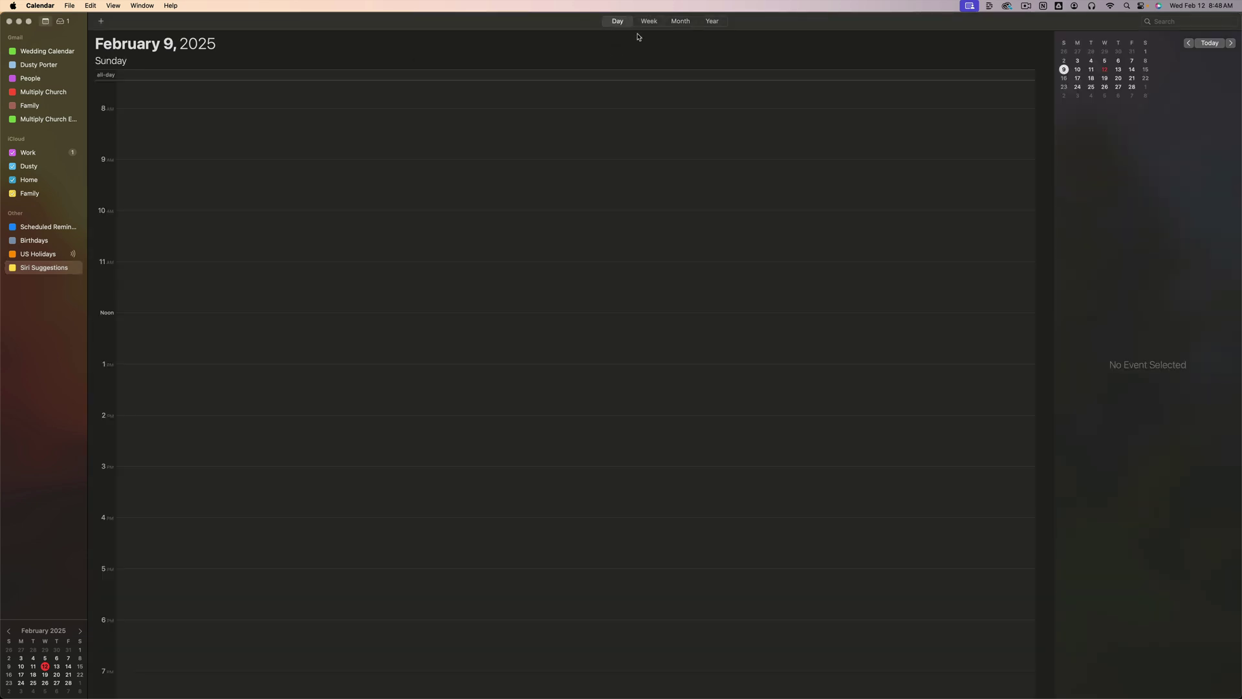
click(649, 22)
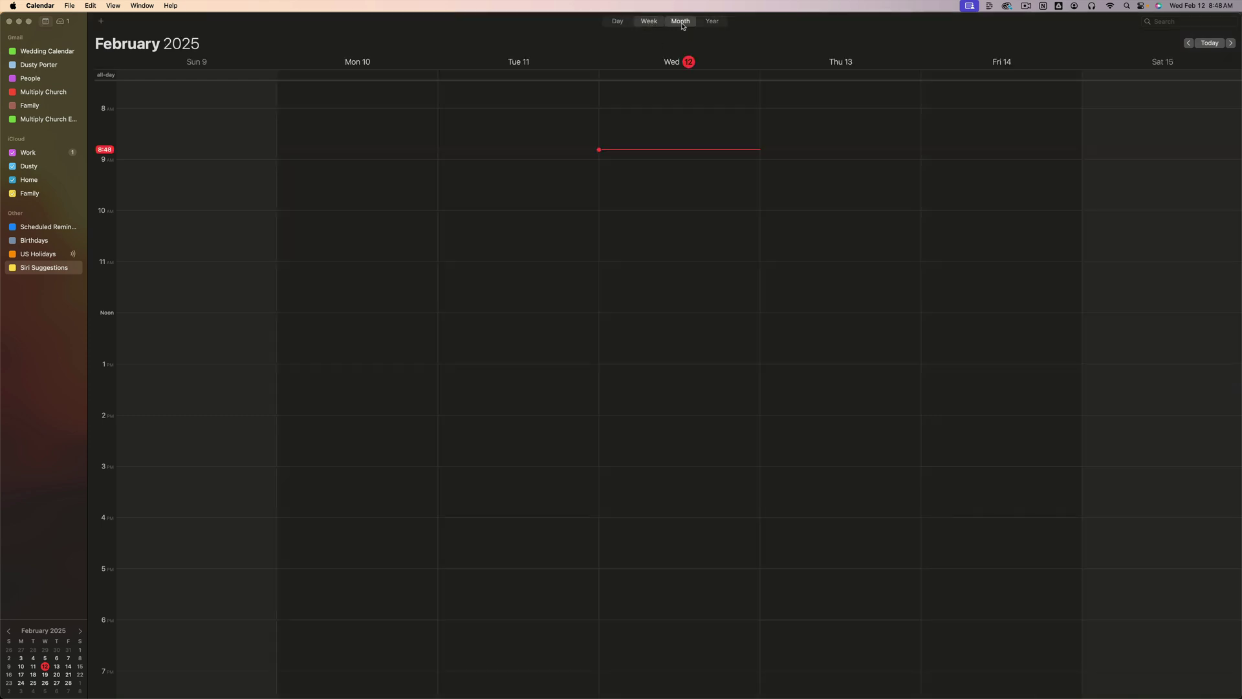
click(681, 24)
click(711, 21)
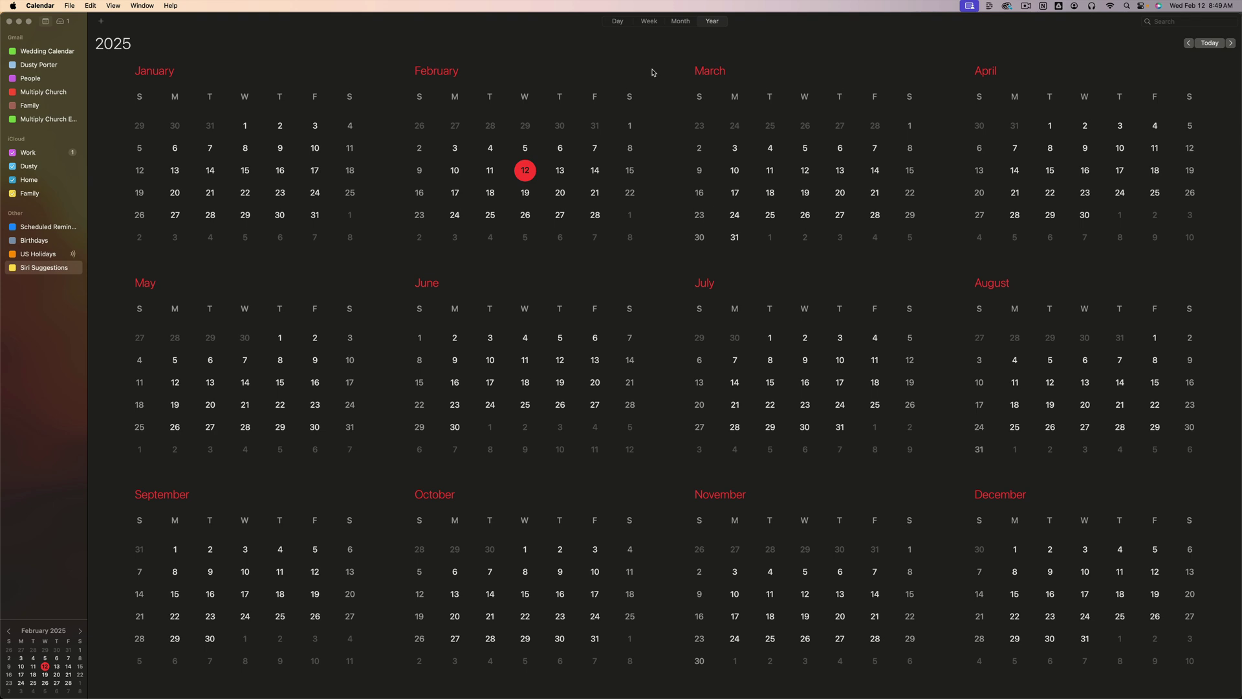
click(648, 22)
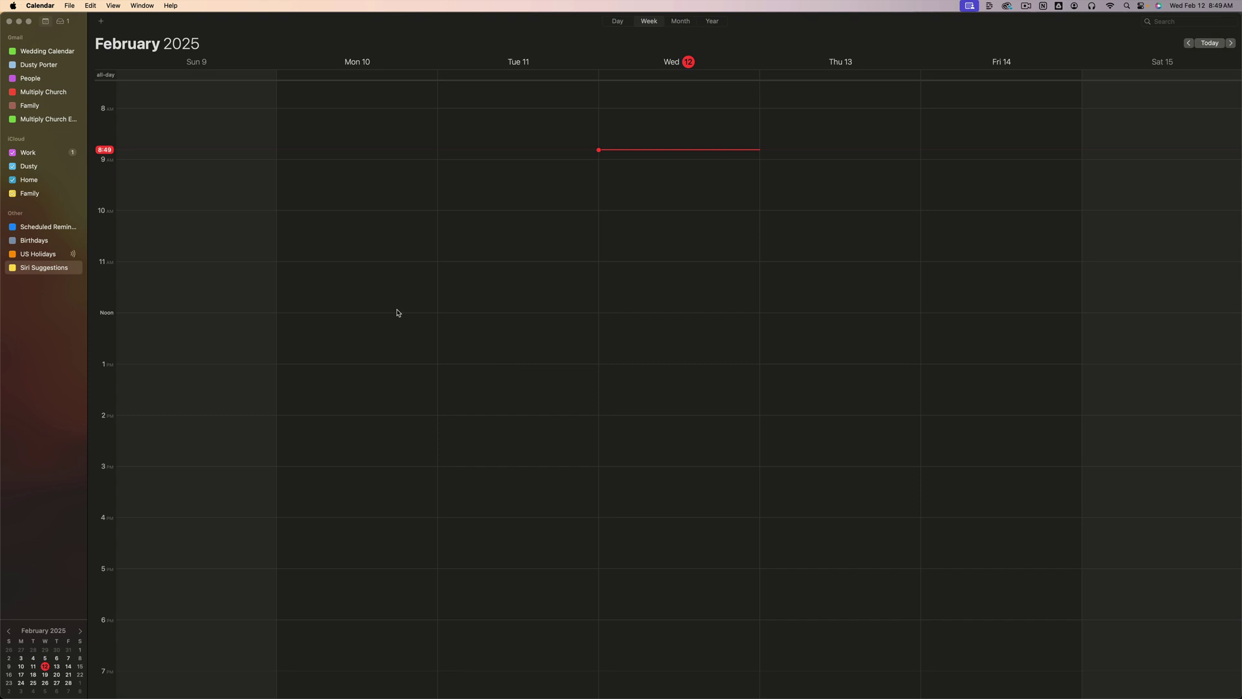
click(618, 21)
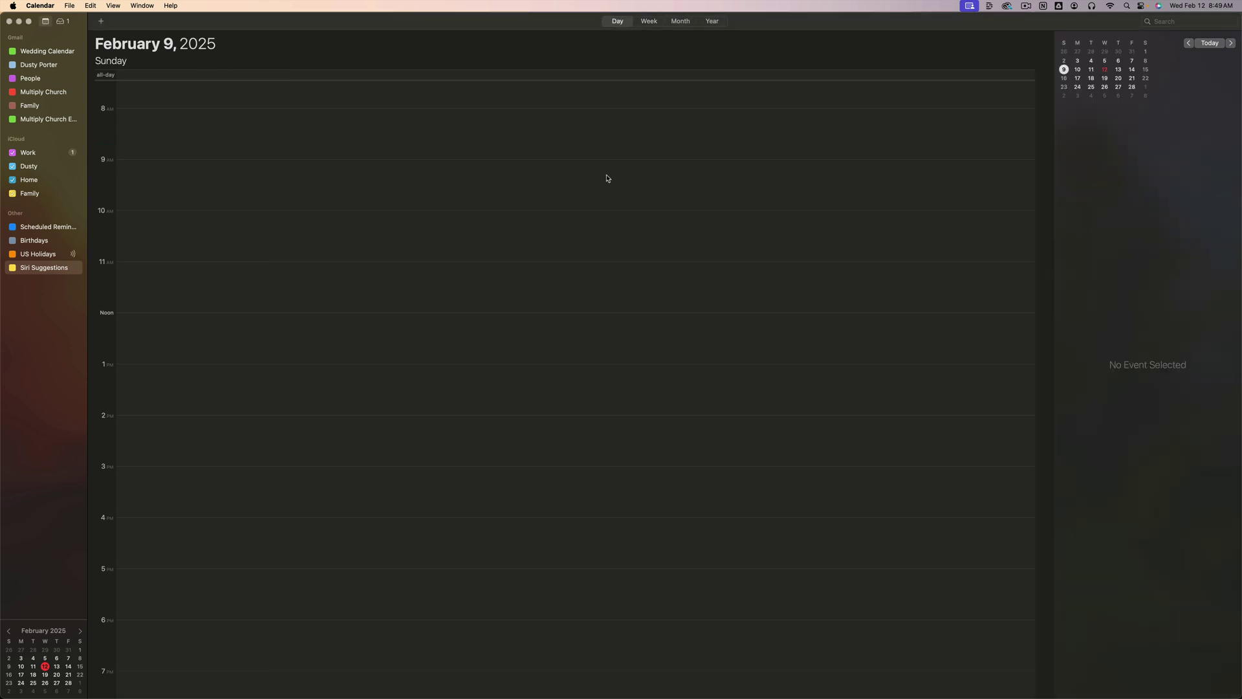
click(660, 24)
click(674, 22)
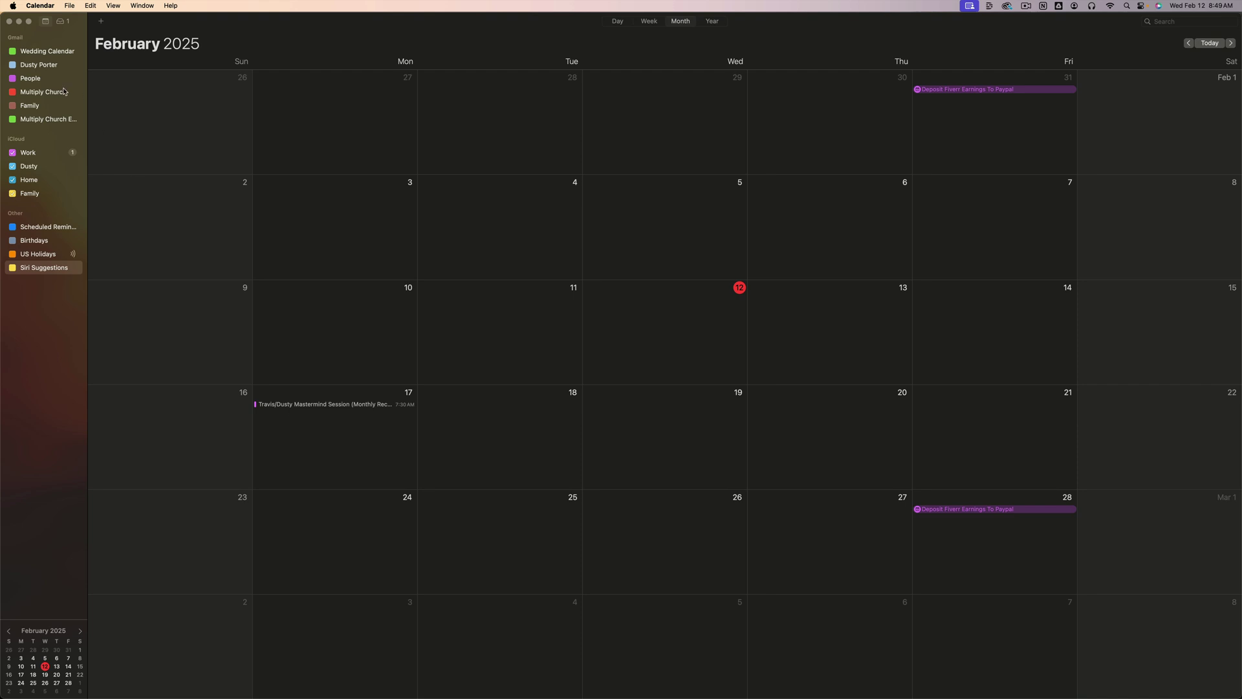
click(46, 21)
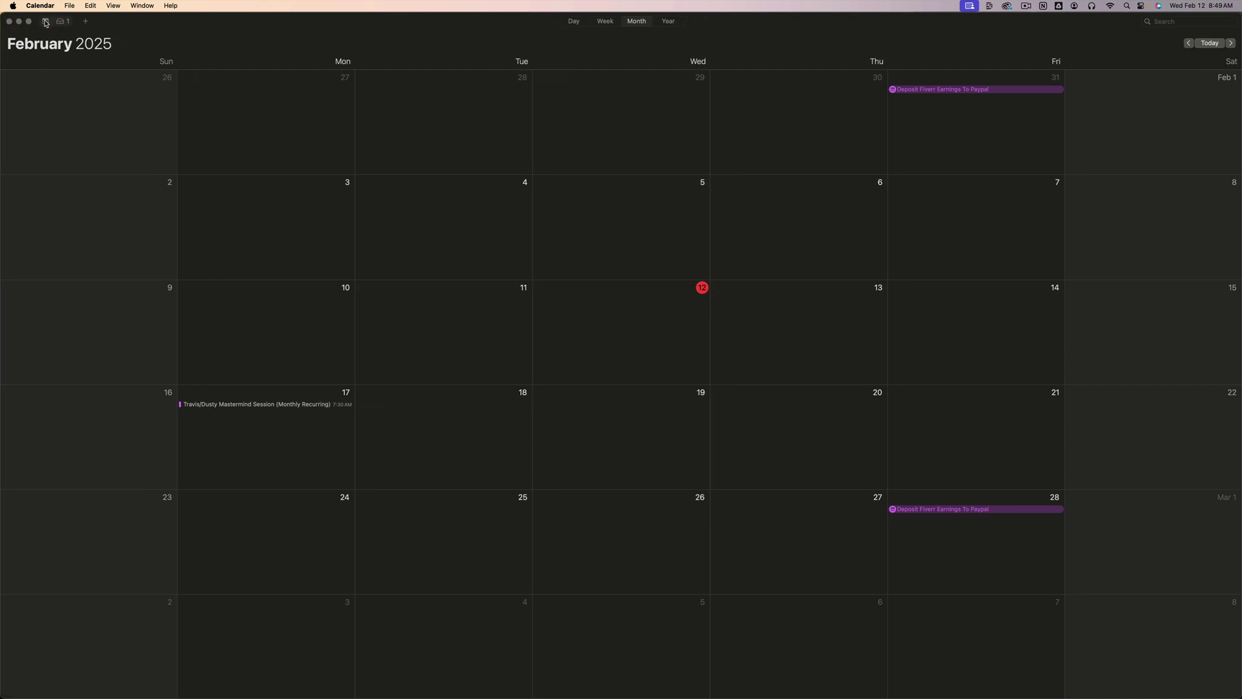
click(45, 21)
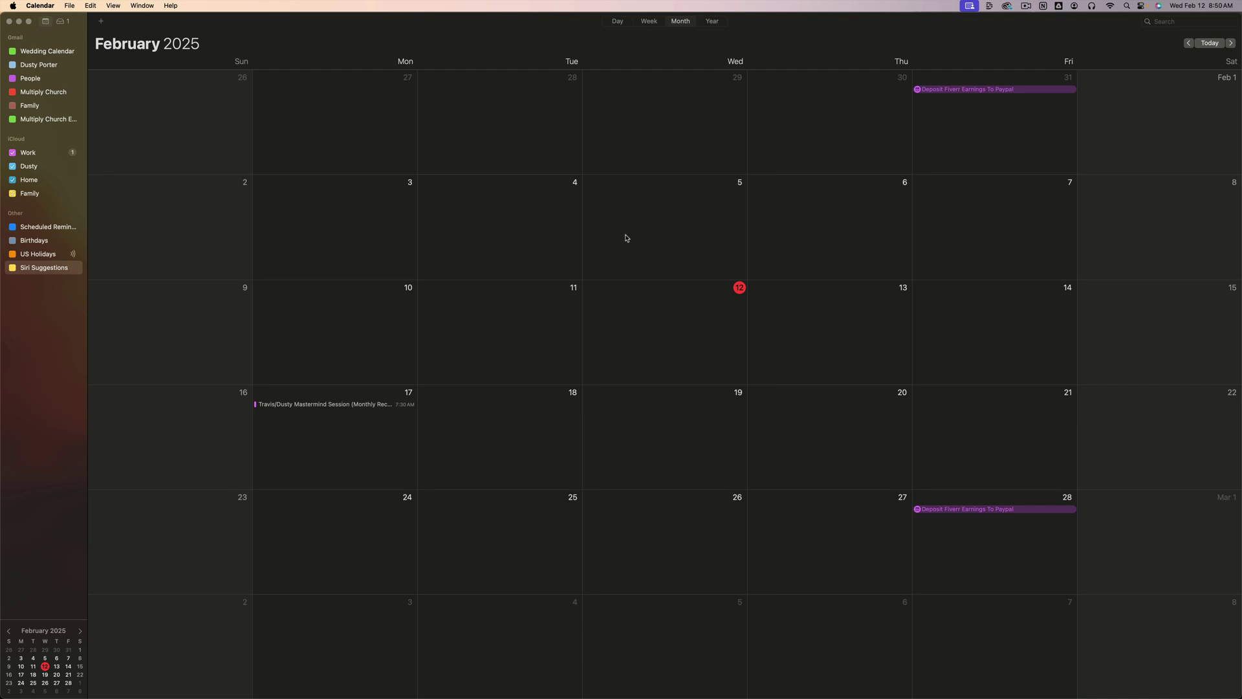
Create an event titled "Event" on February 13, 2025 and assign it to the iCloud Work calendar.
double_click(798, 317)
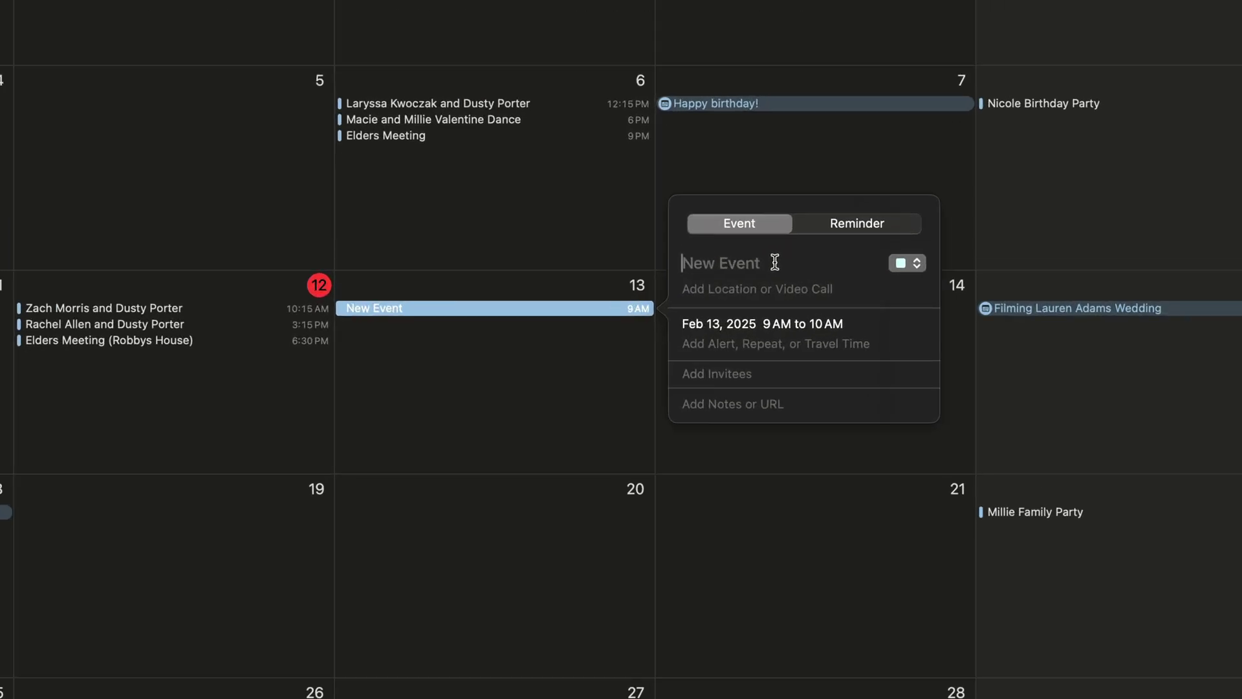
text(Event)
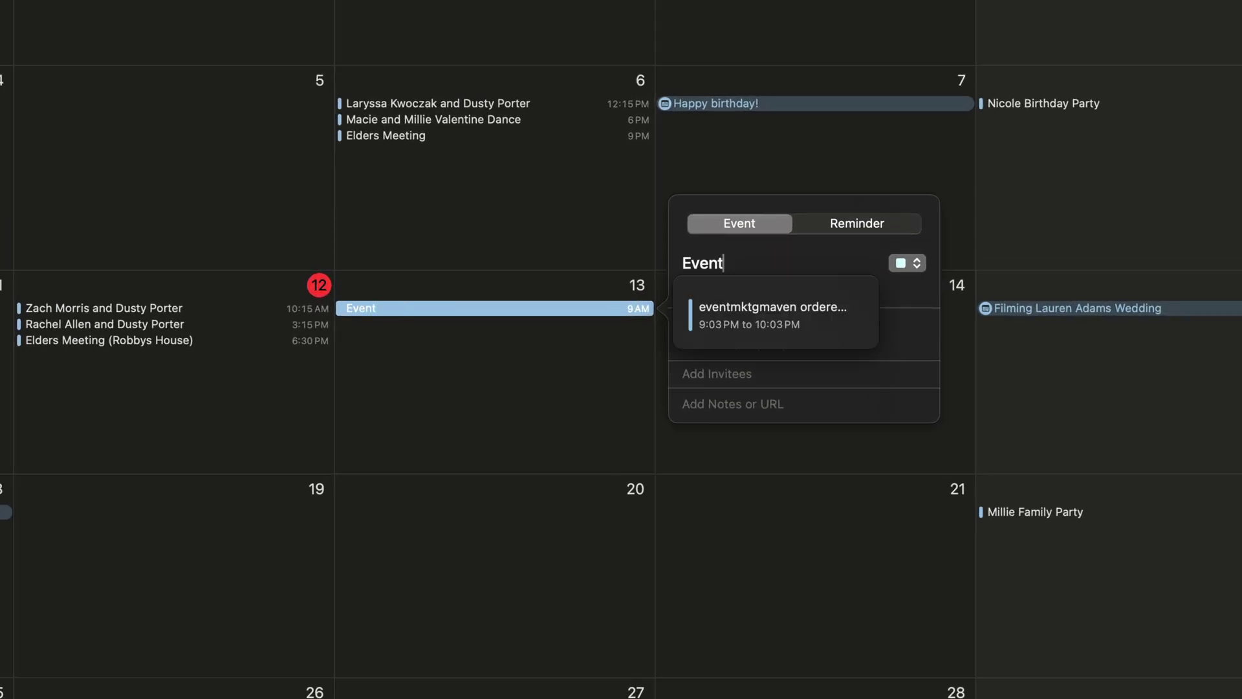
click(926, 379)
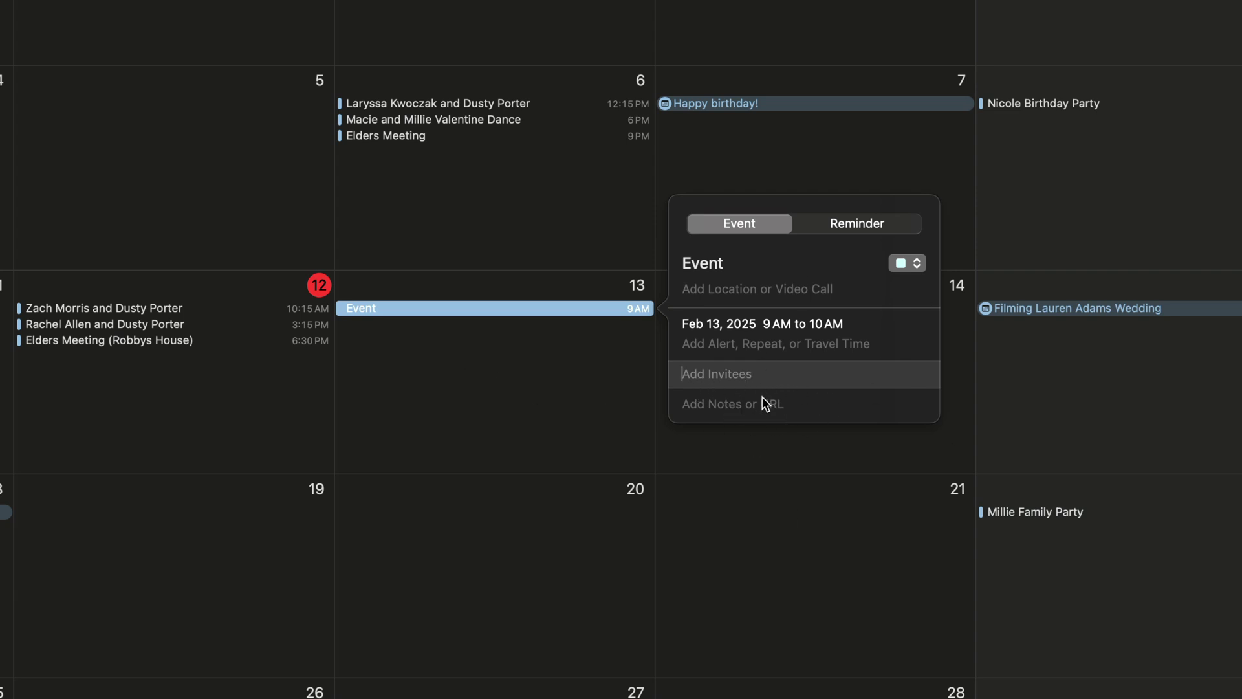
click(915, 262)
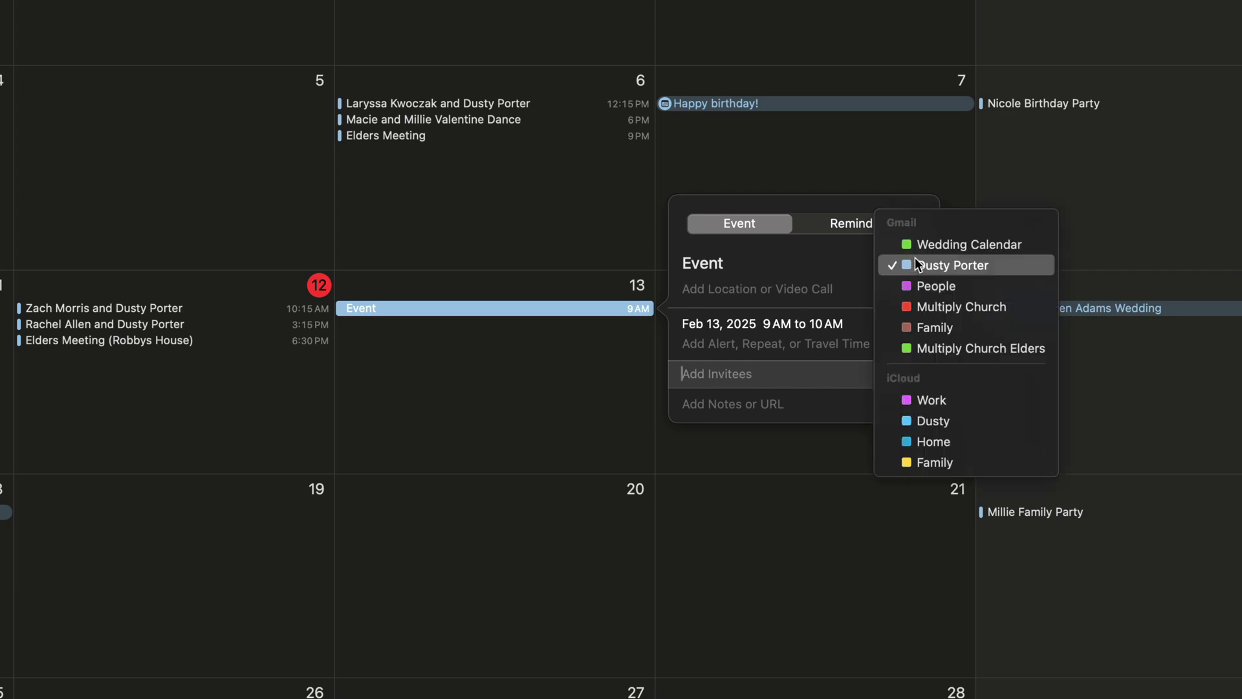
click(859, 270)
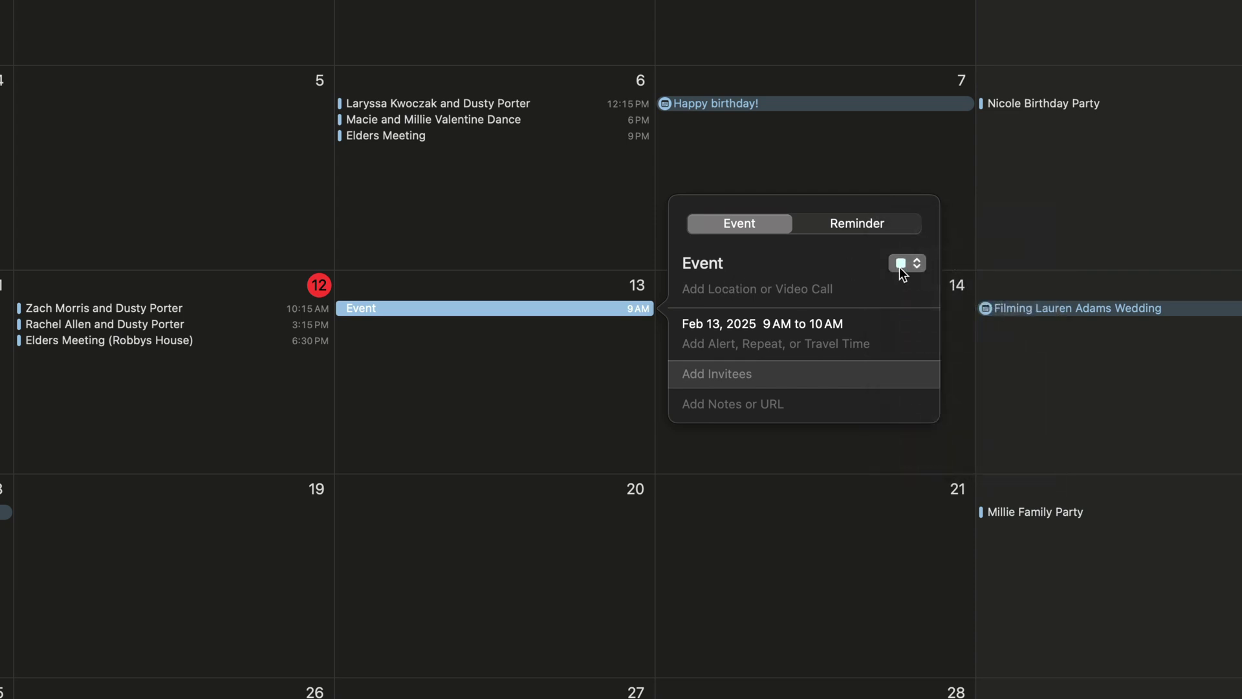
click(905, 268)
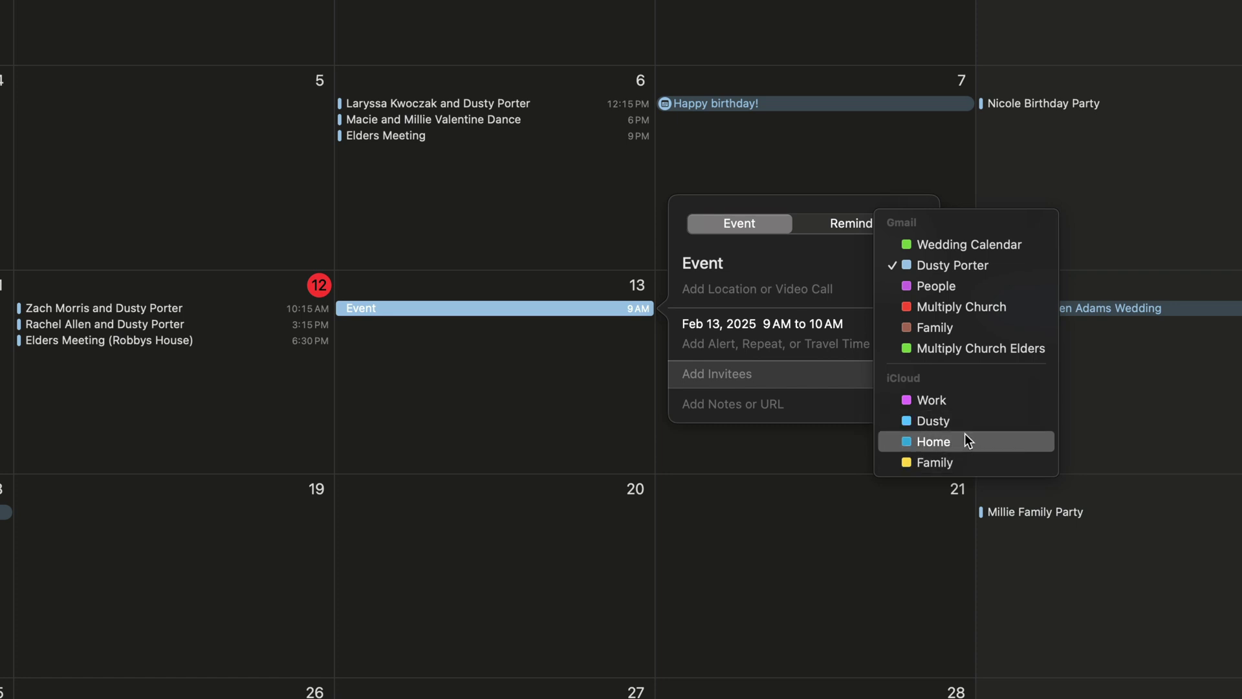
click(927, 396)
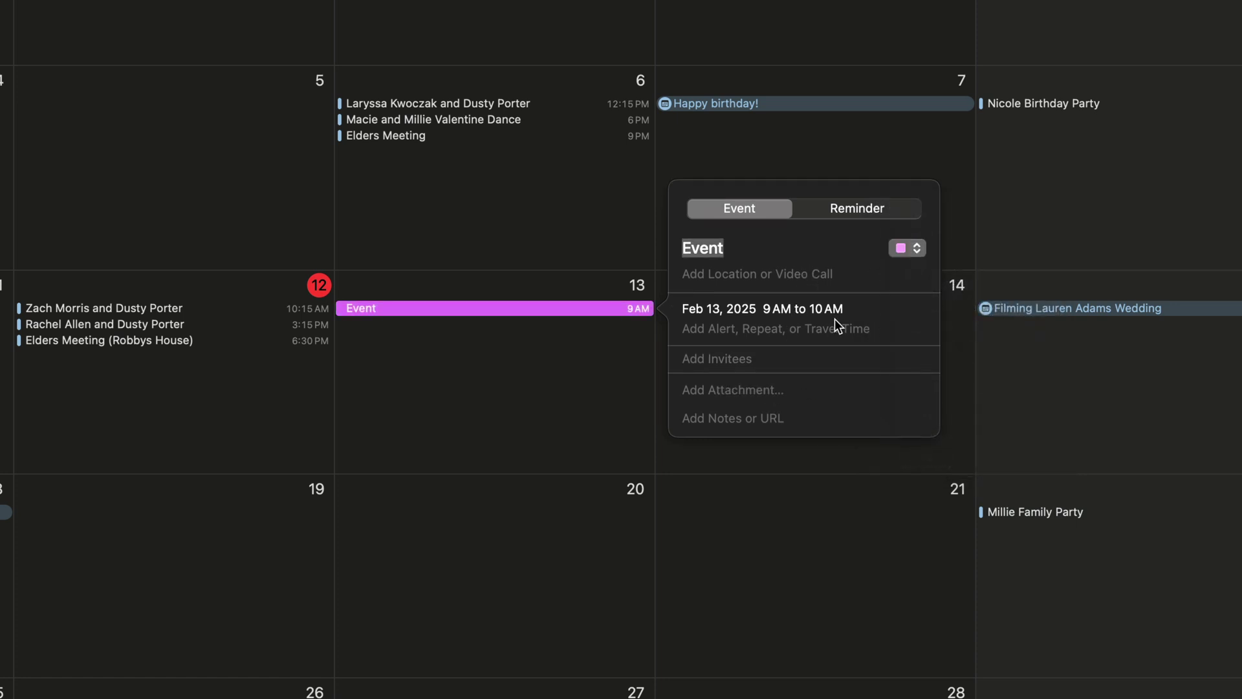
click(530, 398)
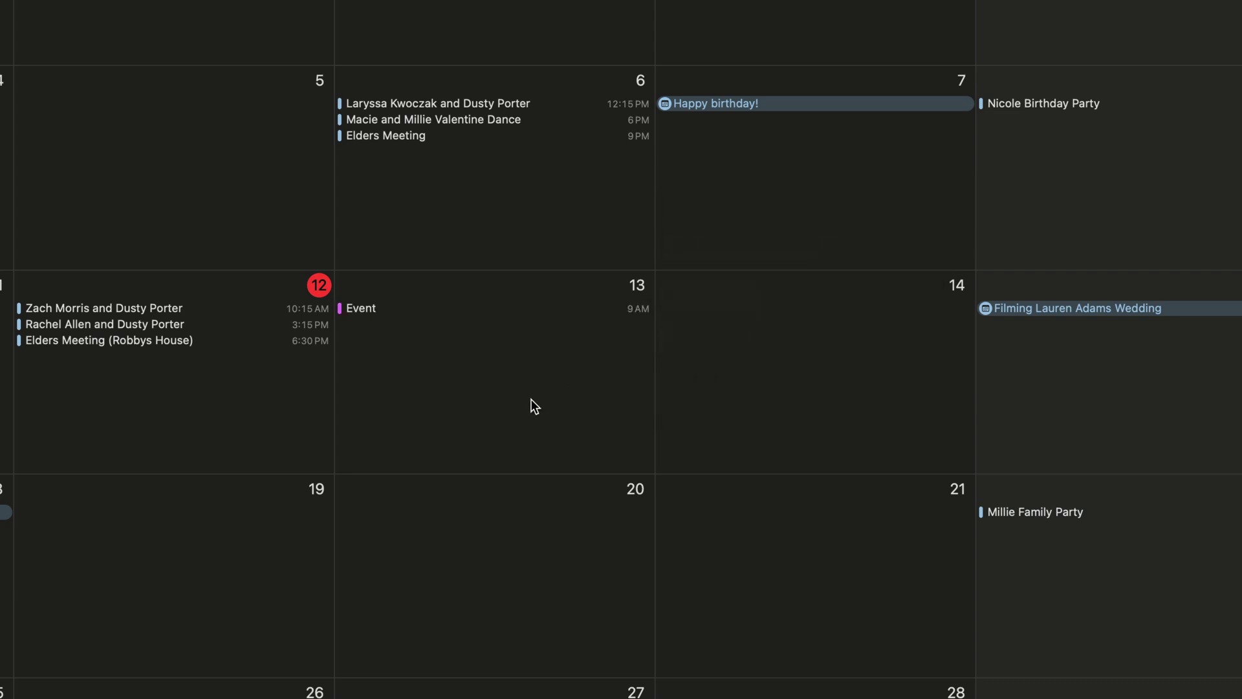
Set the February 13 event to start at 11:00 AM and end at 1:00 PM.
double_click(371, 312)
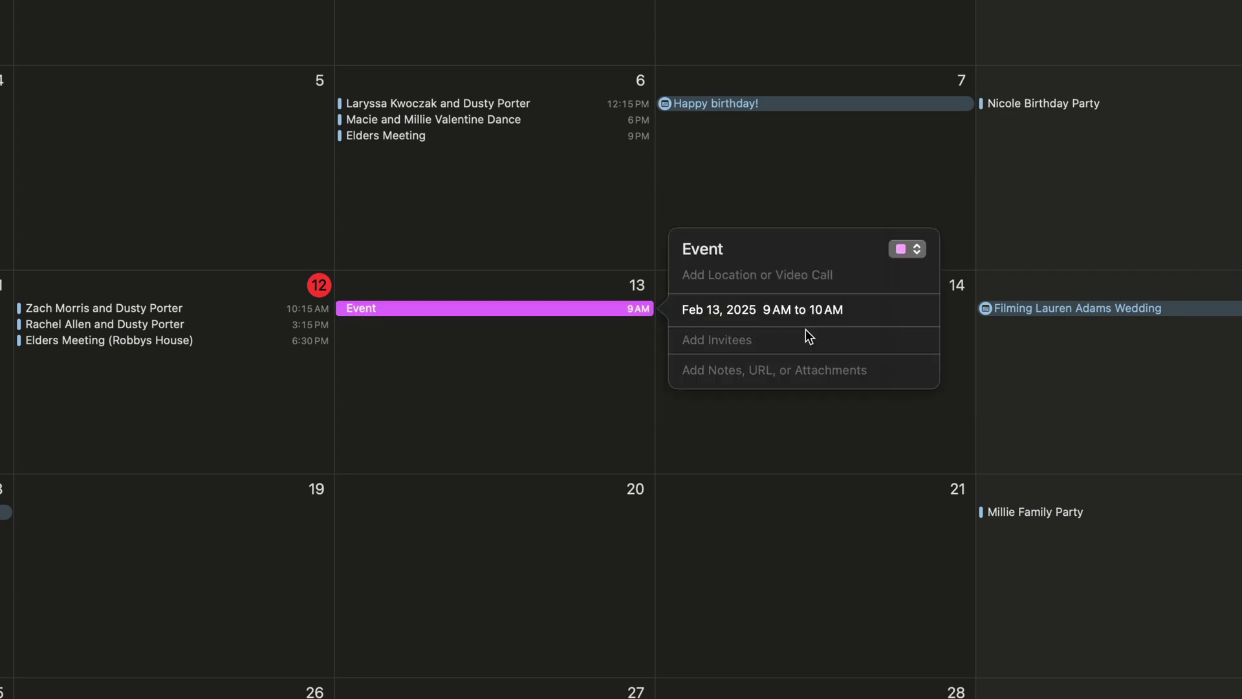
click(715, 308)
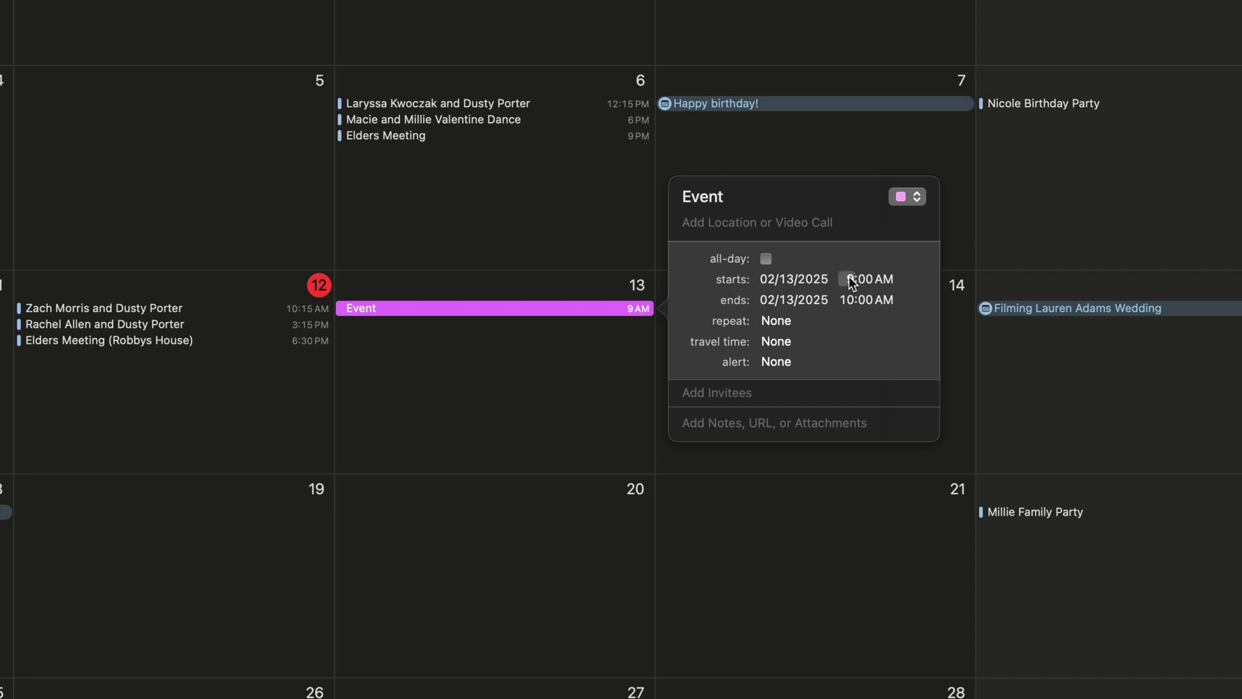
text(11)
click(852, 299)
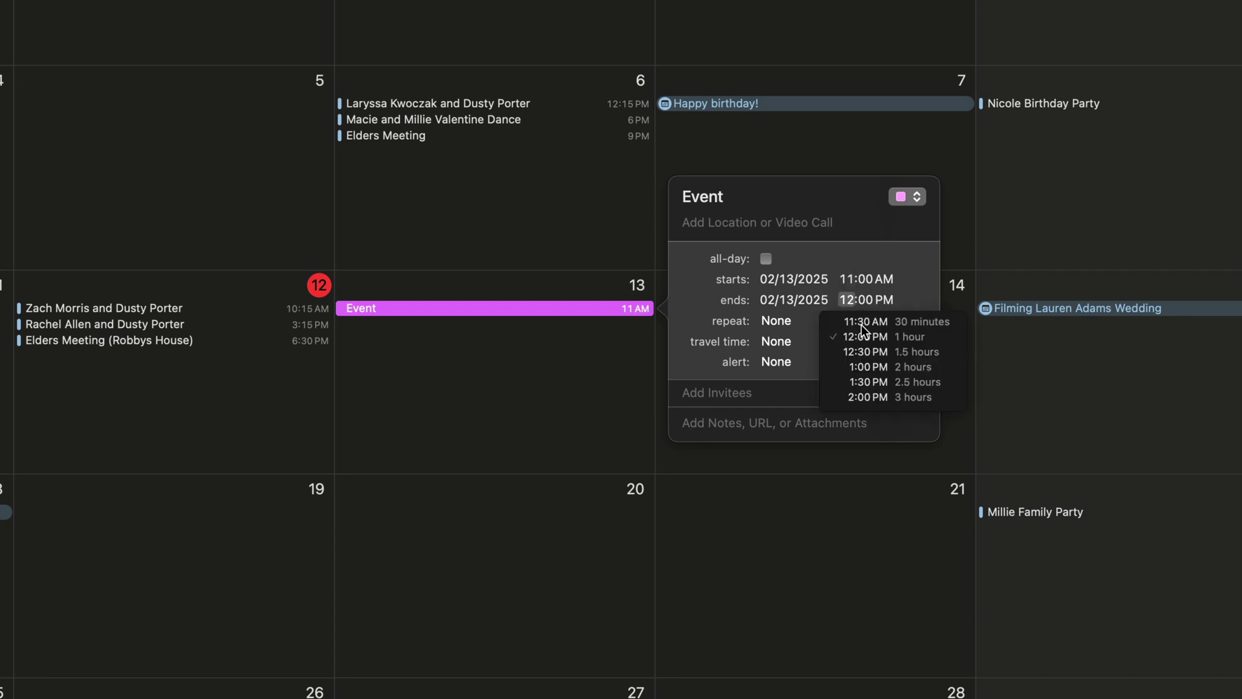
click(872, 366)
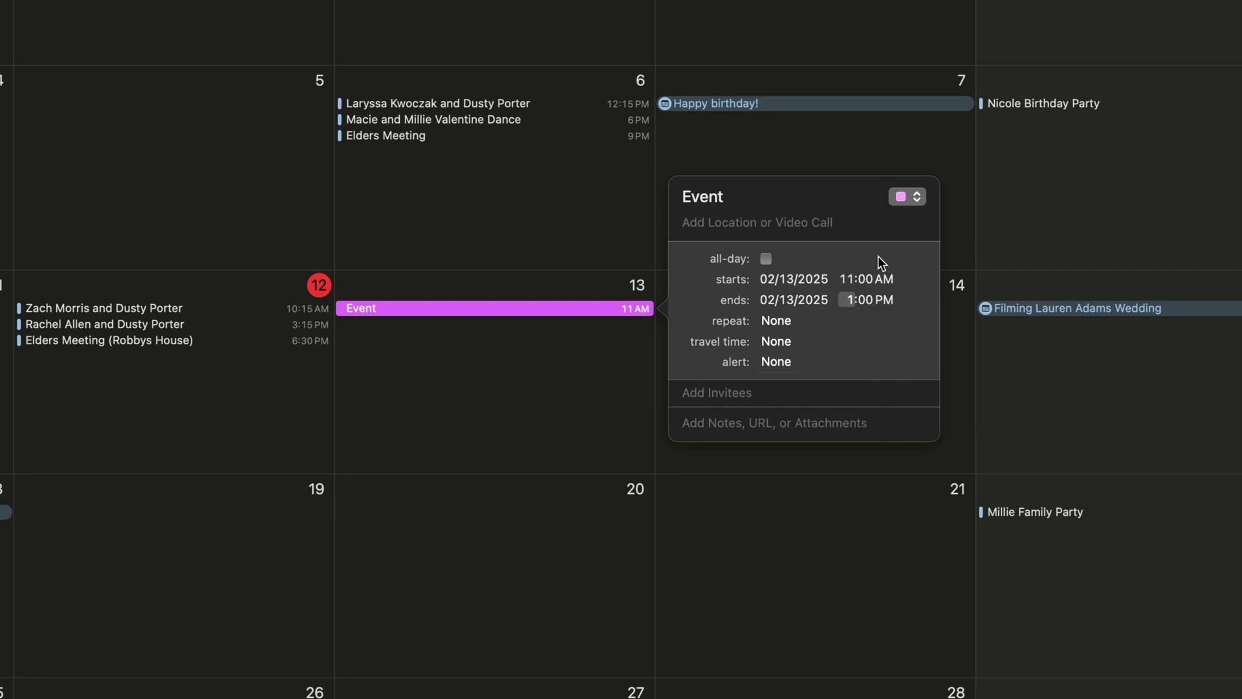
Give the event a custom weekly repeat, every 1 week on Monday through Friday.
click(794, 324)
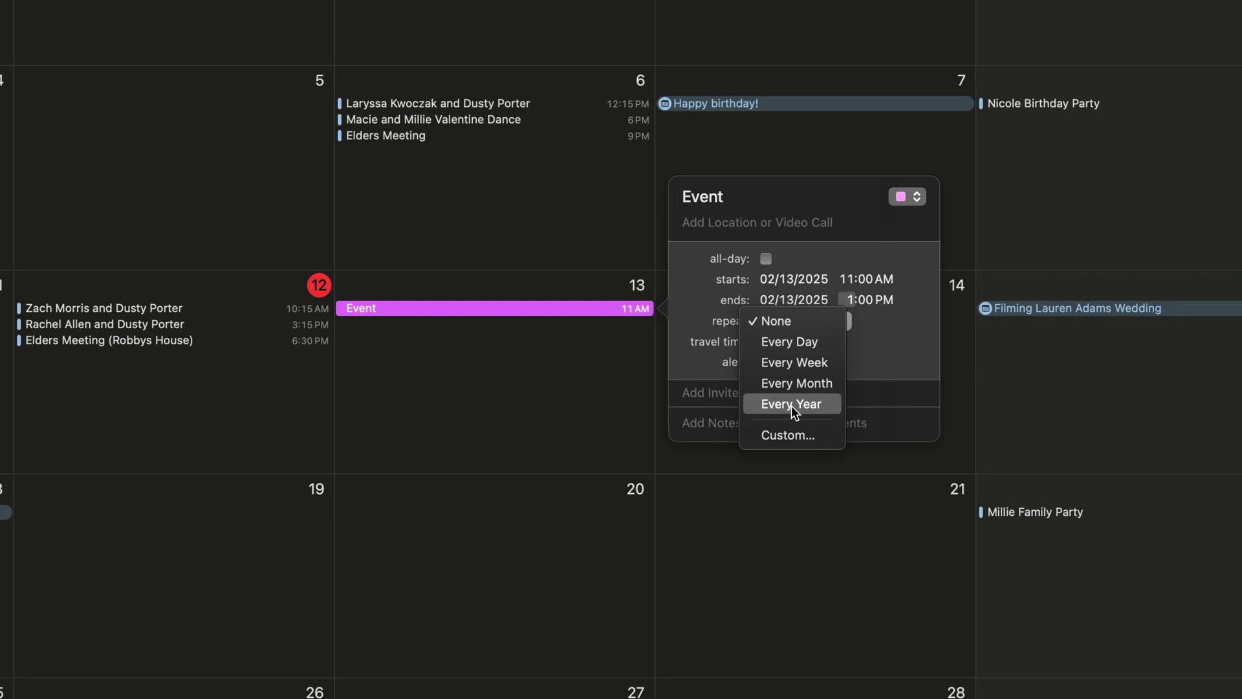
click(769, 435)
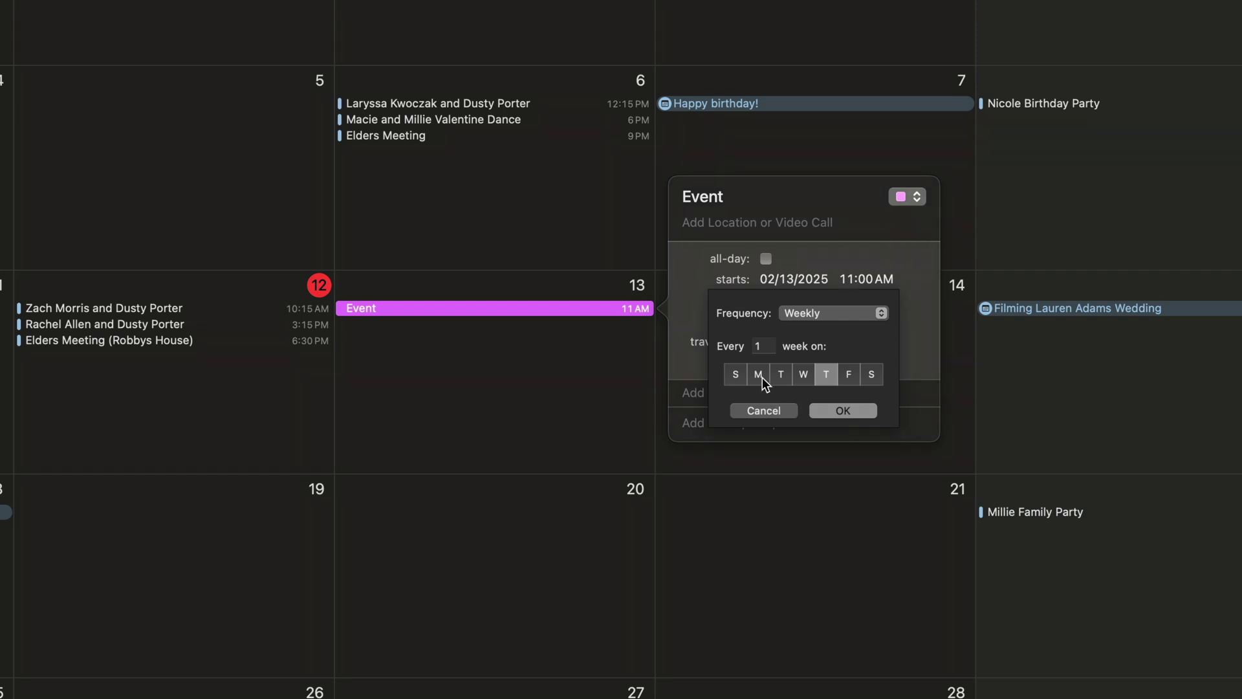
click(802, 375)
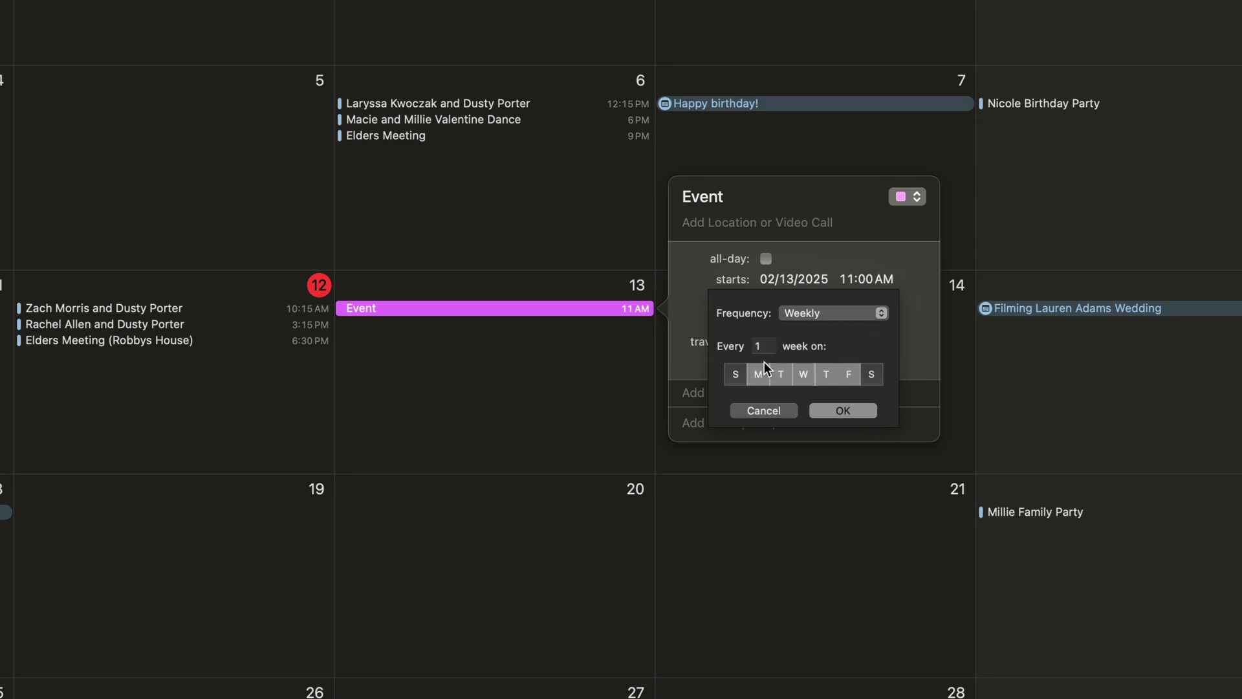
click(842, 408)
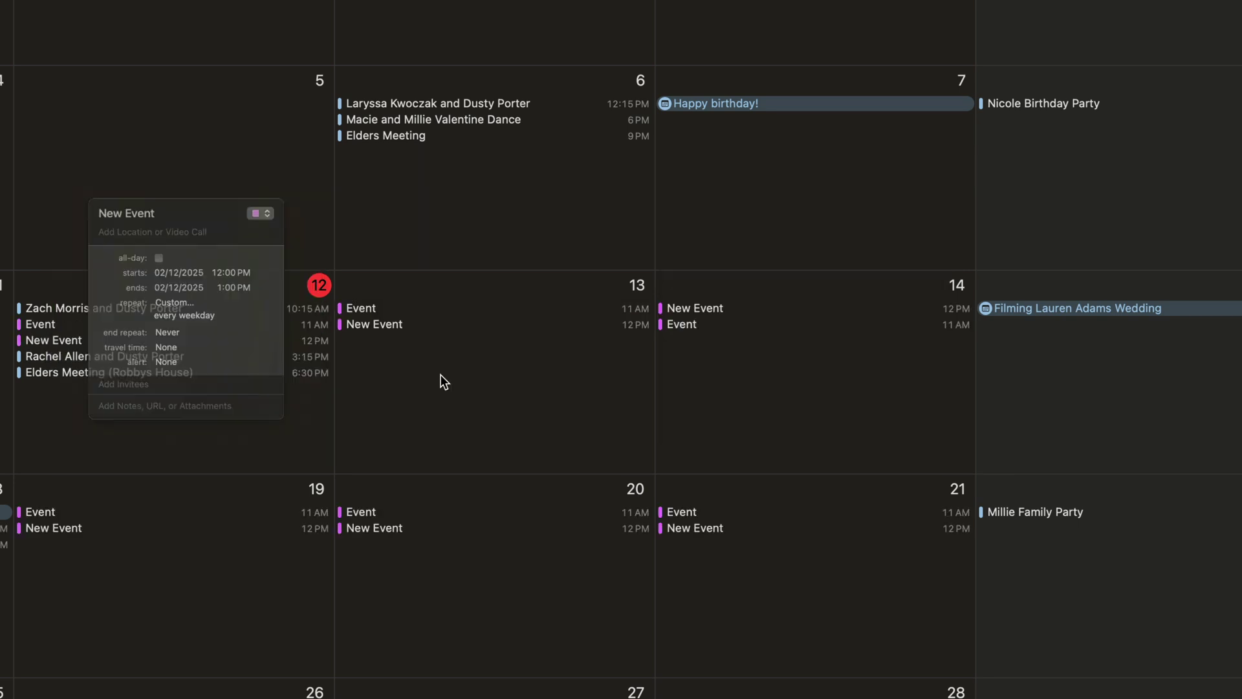
Delete the repeating 11 AM "Event" on February 13 together with all its future occurrences.
click(367, 310)
right_click(367, 308)
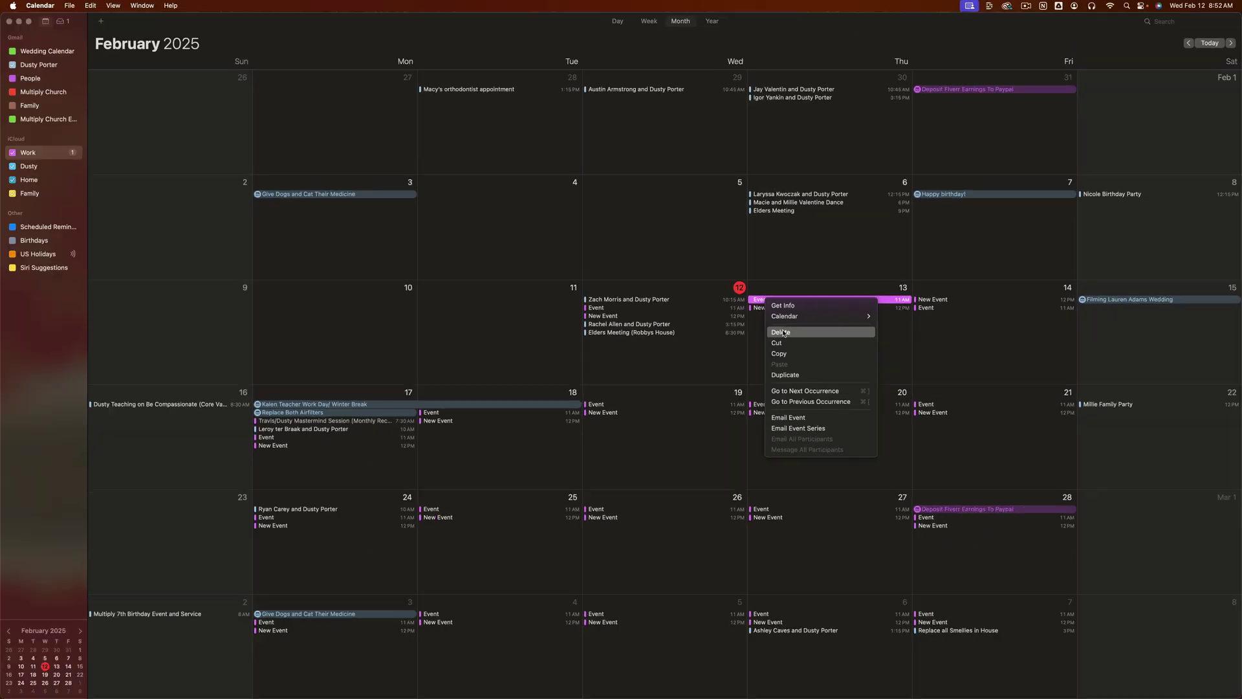
click(783, 333)
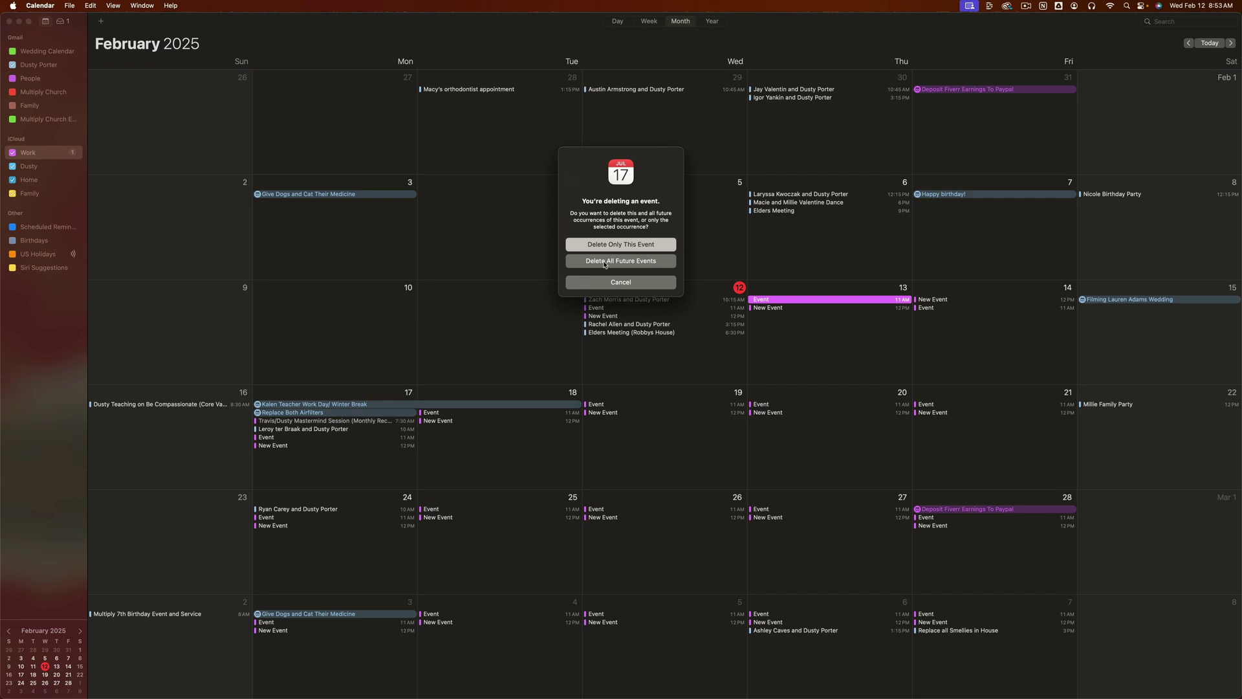
click(604, 264)
right_click(764, 304)
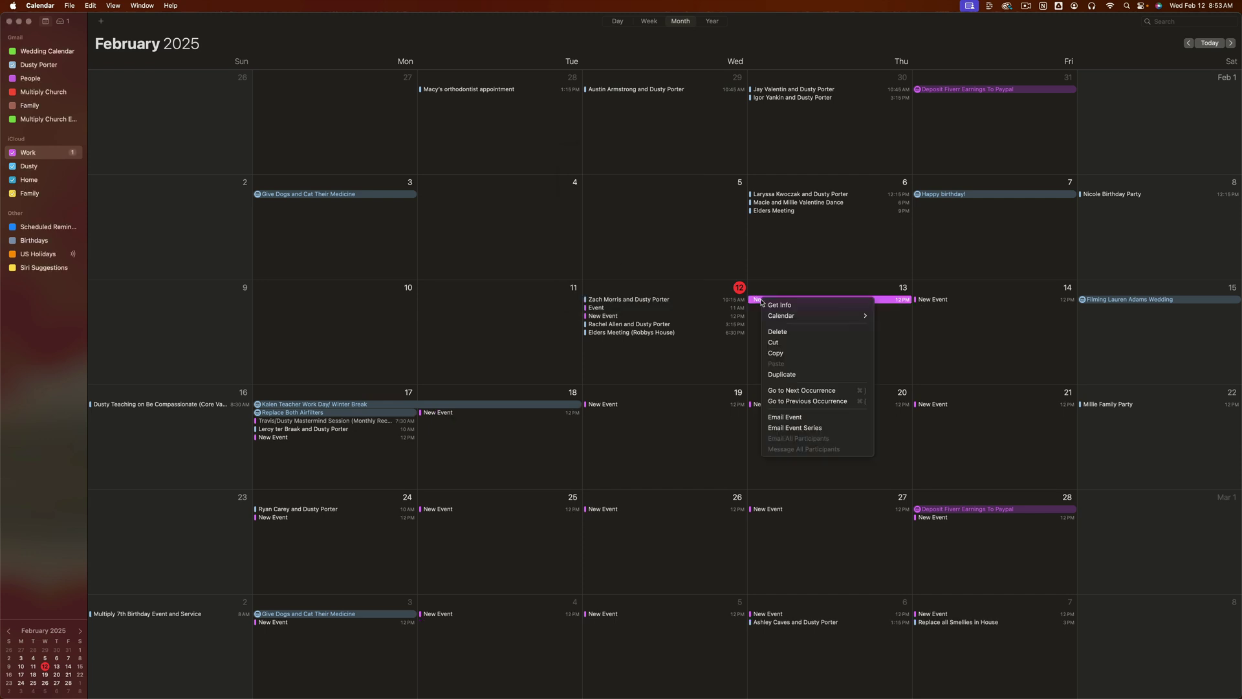
click(702, 425)
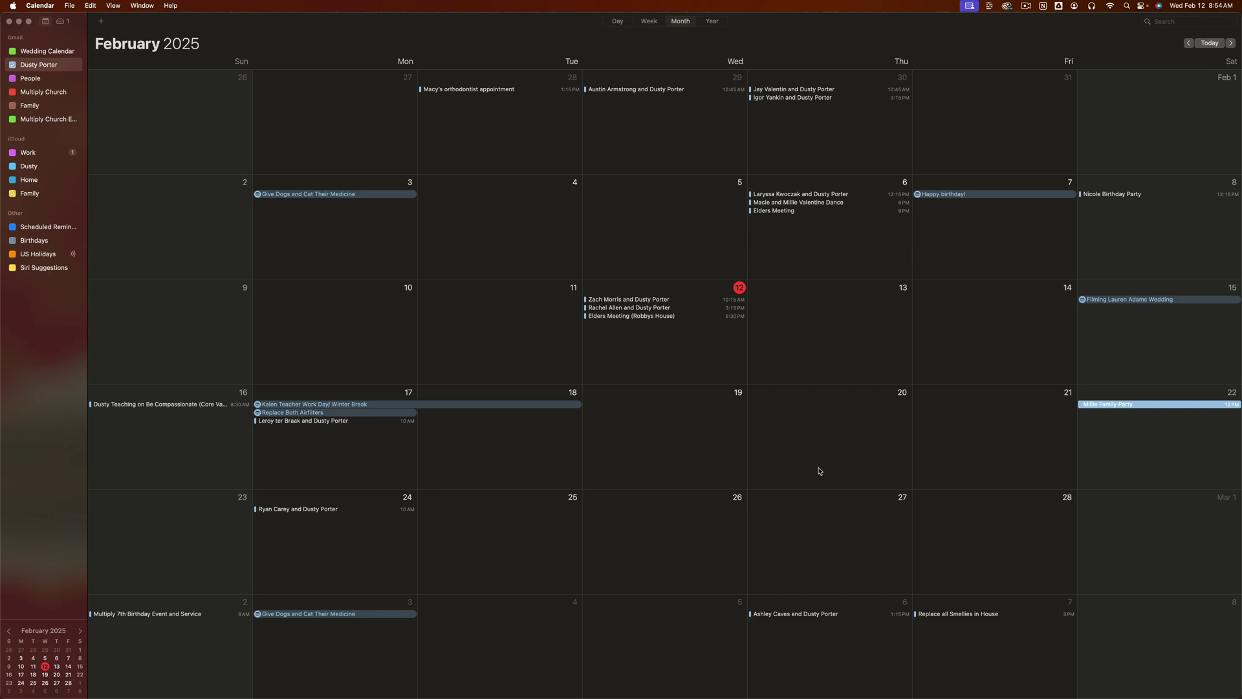
Examine the available actions and details of the monthly "Give Dogs and Cat Their Medicine" event on March 3.
right_click(296, 614)
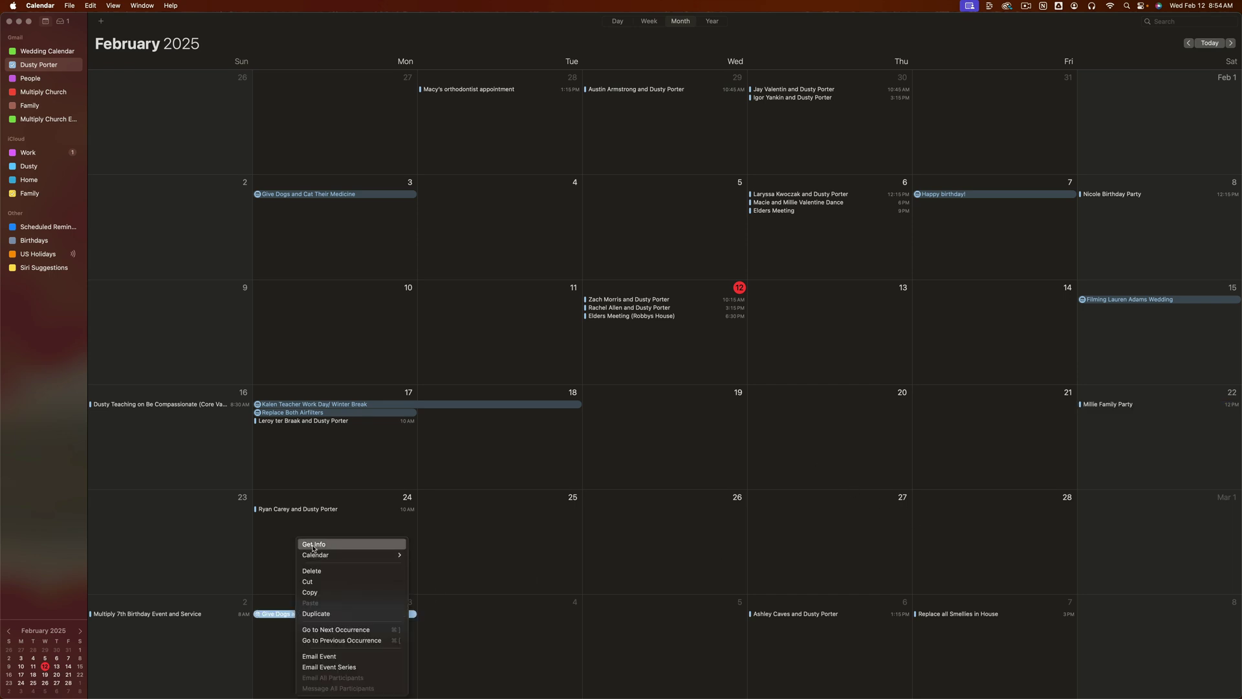
click(289, 609)
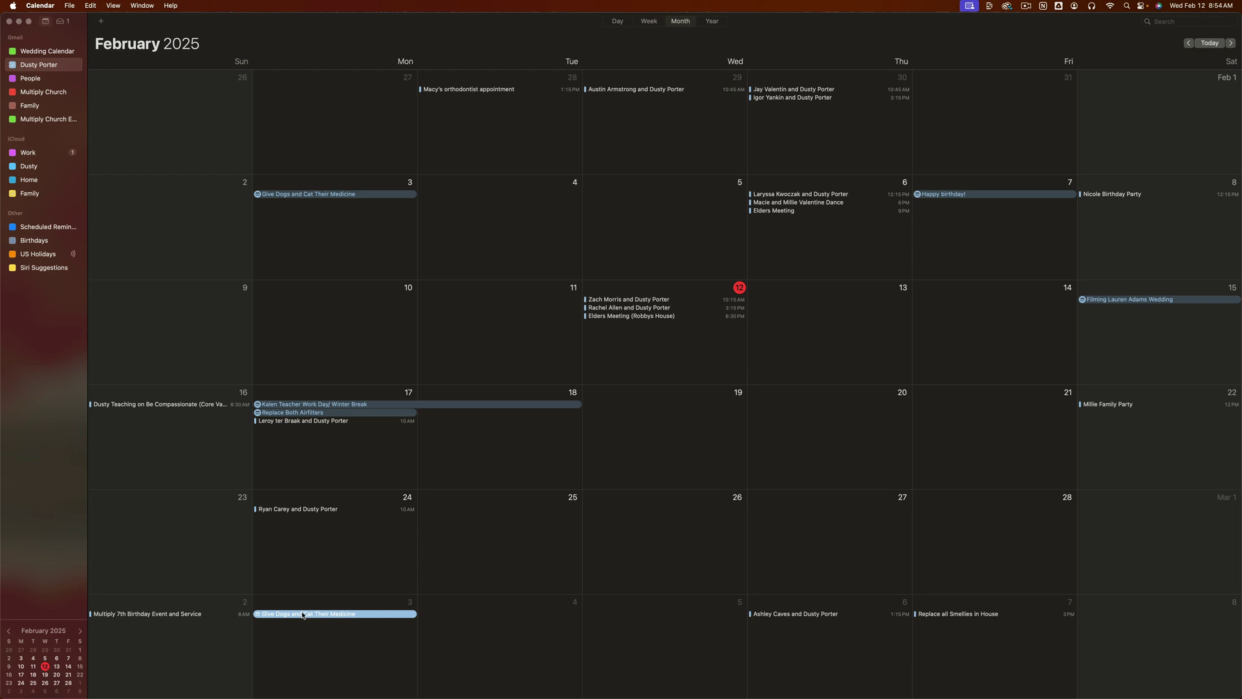
double_click(303, 614)
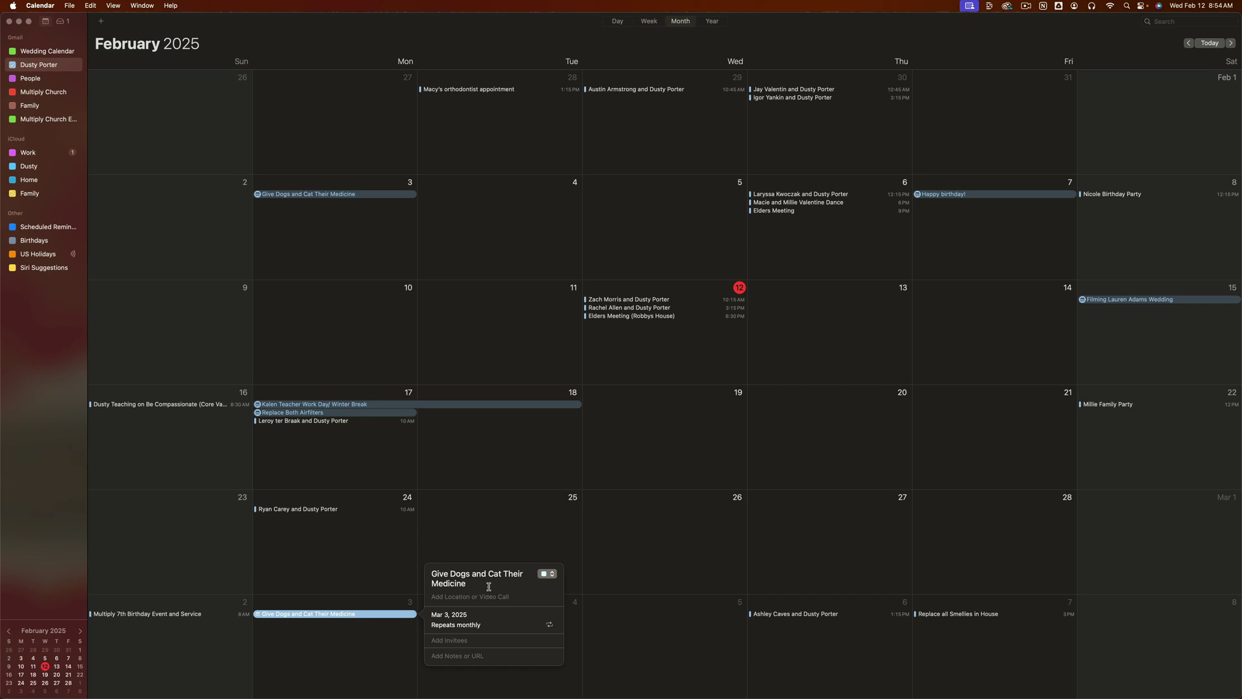
right_click(347, 615)
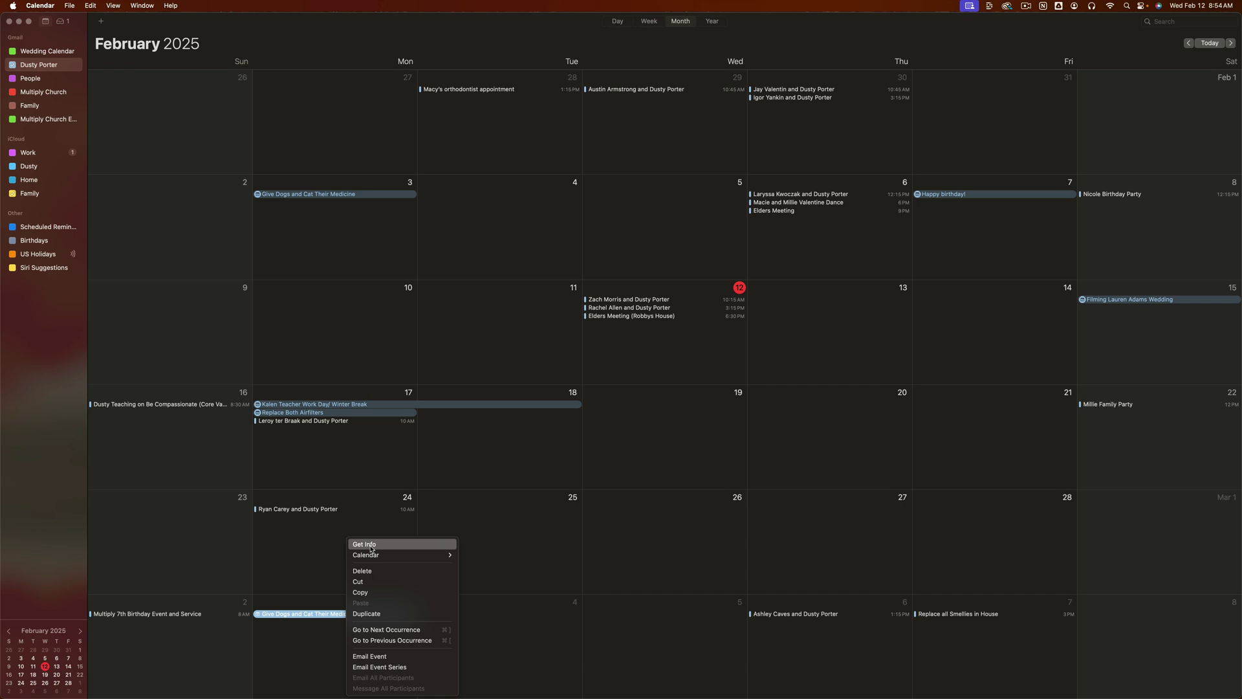
click(303, 550)
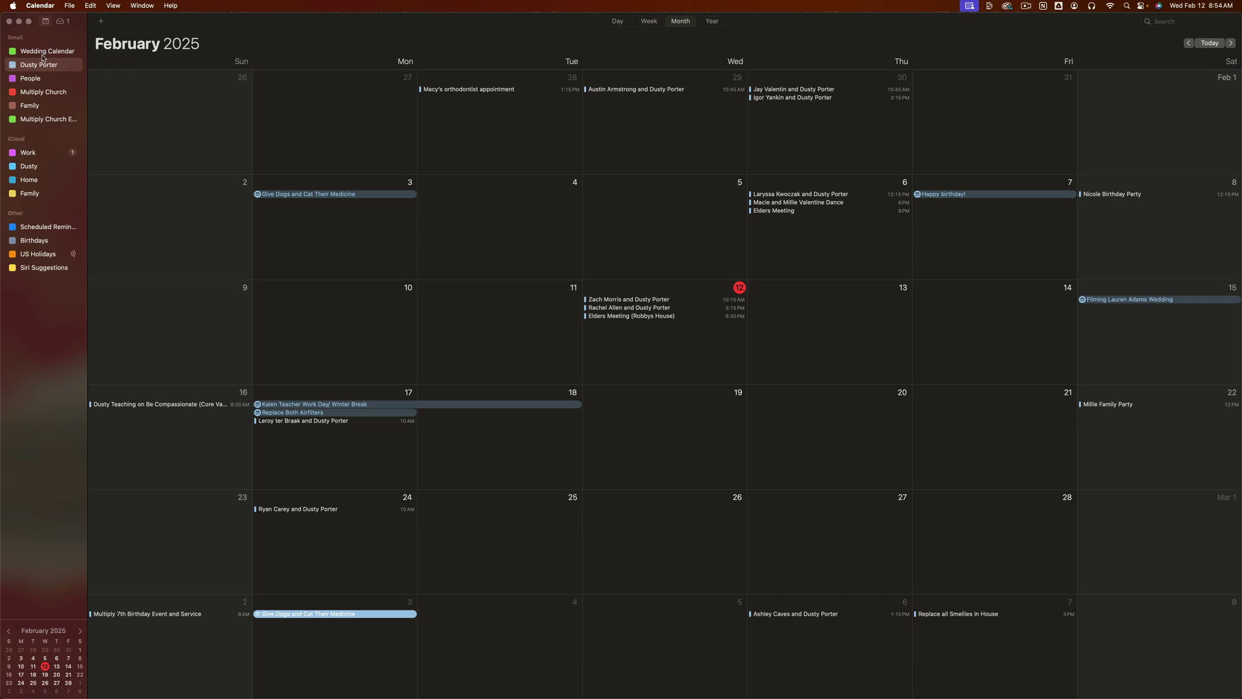
Toggle the calendar list's display off and on, and hide the events of the selected Gmail calendar.
click(46, 23)
click(46, 22)
click(13, 66)
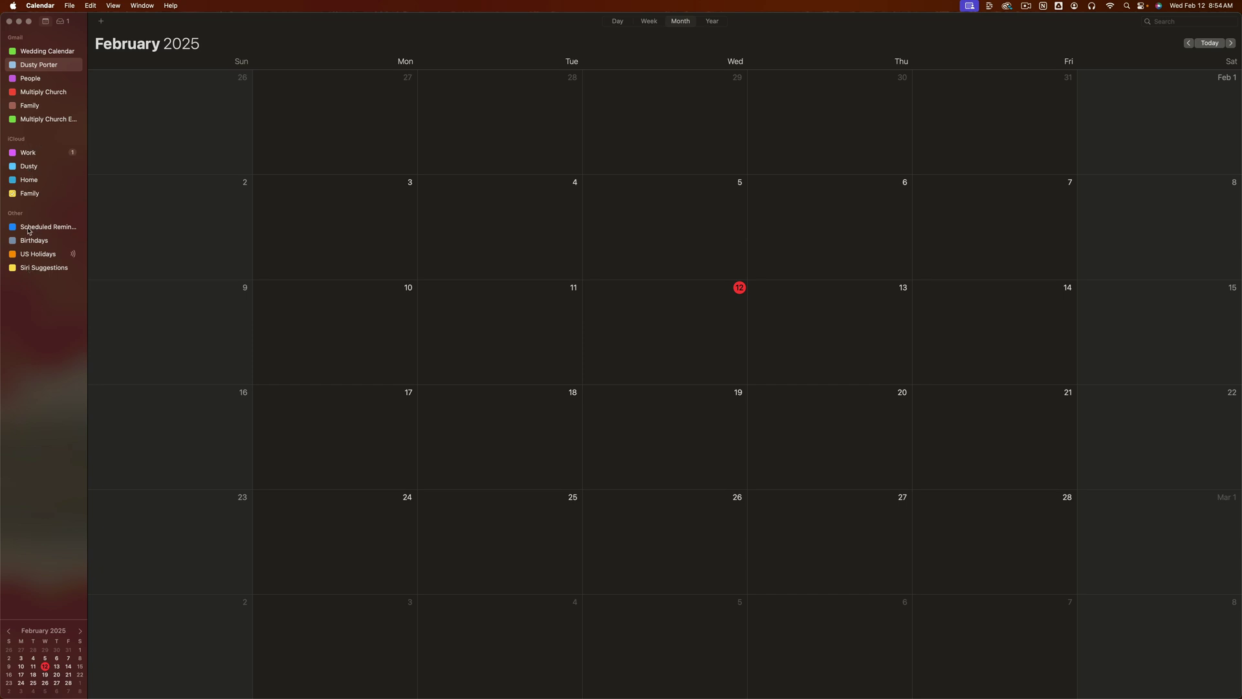
Add a new calendar under On My Mac, keeping its default name.
right_click(37, 333)
right_click(29, 305)
click(42, 311)
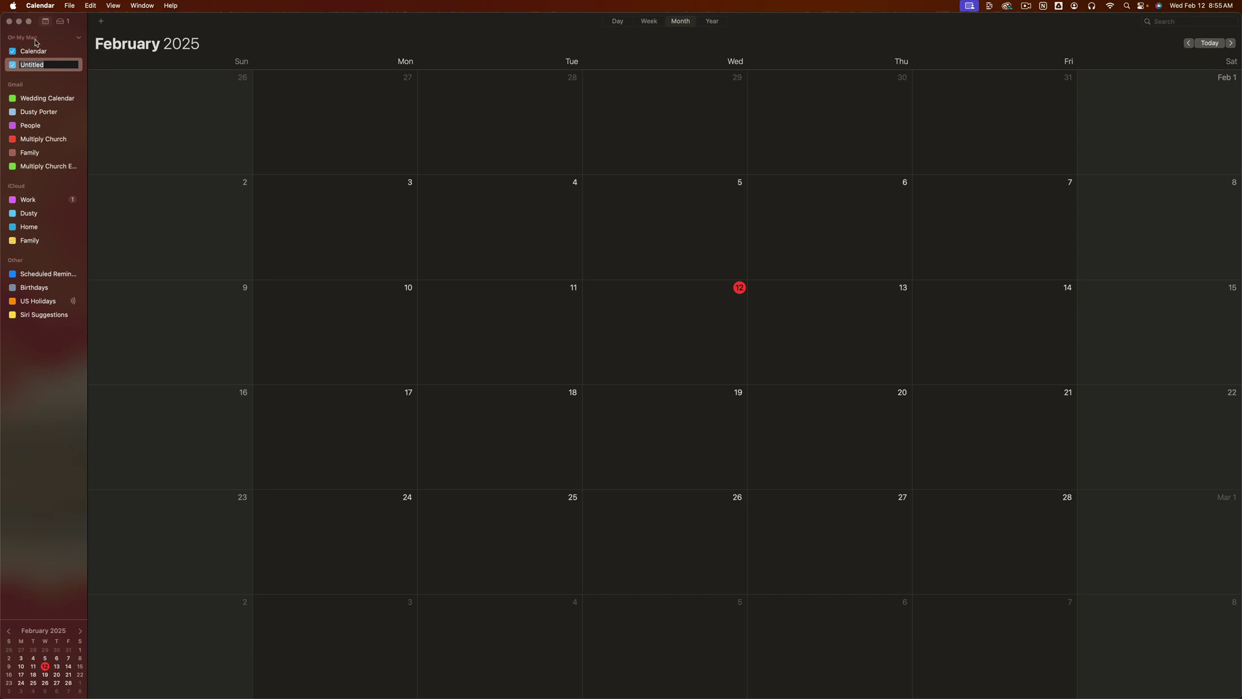
click(55, 51)
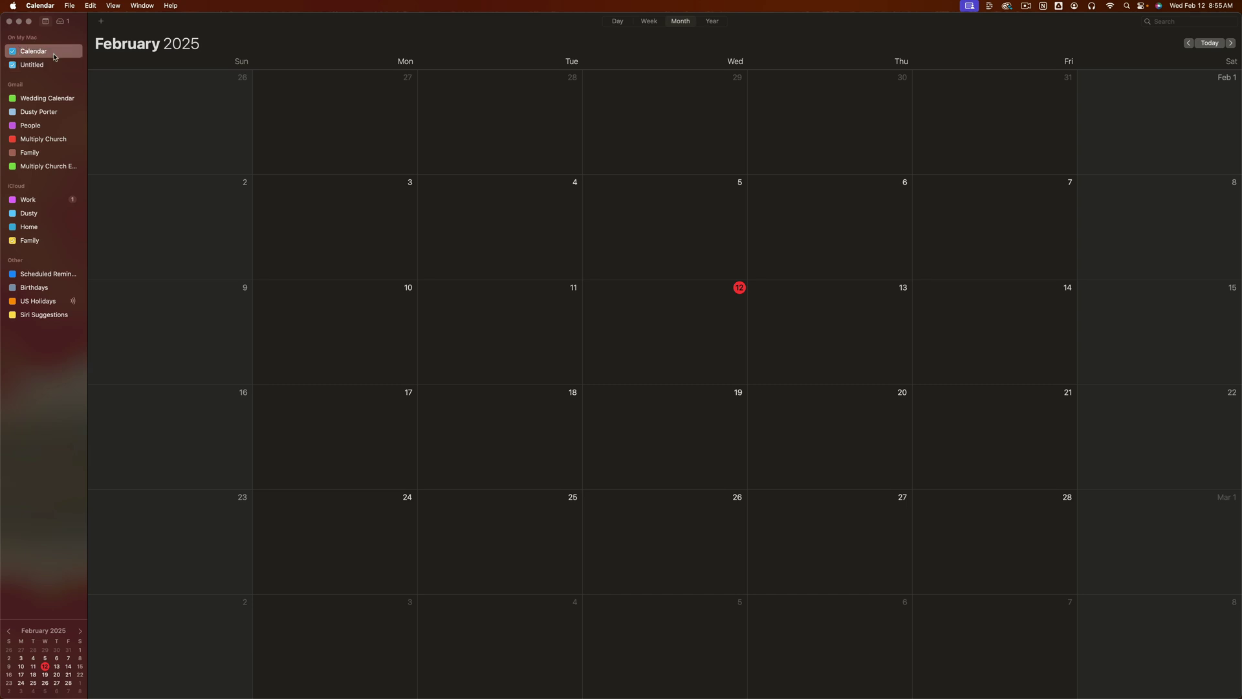
Rename the untitled On My Mac calendar "Family Stuff", color it green, and view its publishing options without publishing.
click(43, 65)
right_click(42, 66)
click(60, 70)
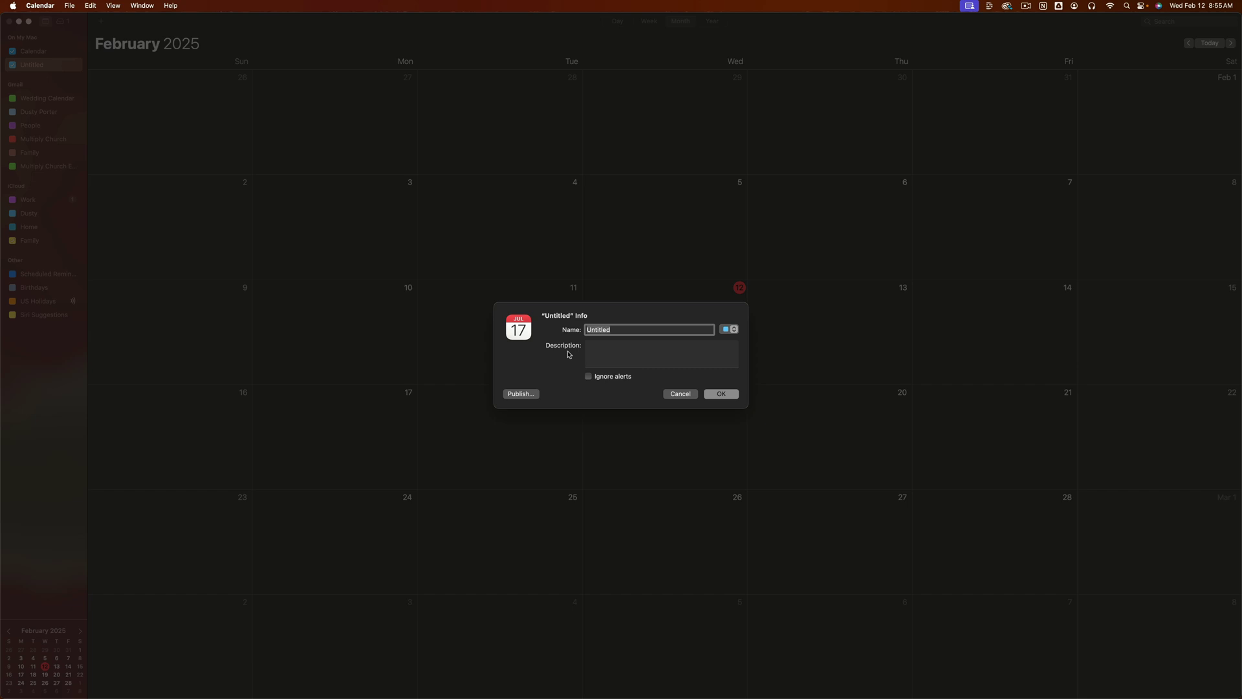
text(Family Stuff)
click(729, 330)
click(737, 321)
click(521, 394)
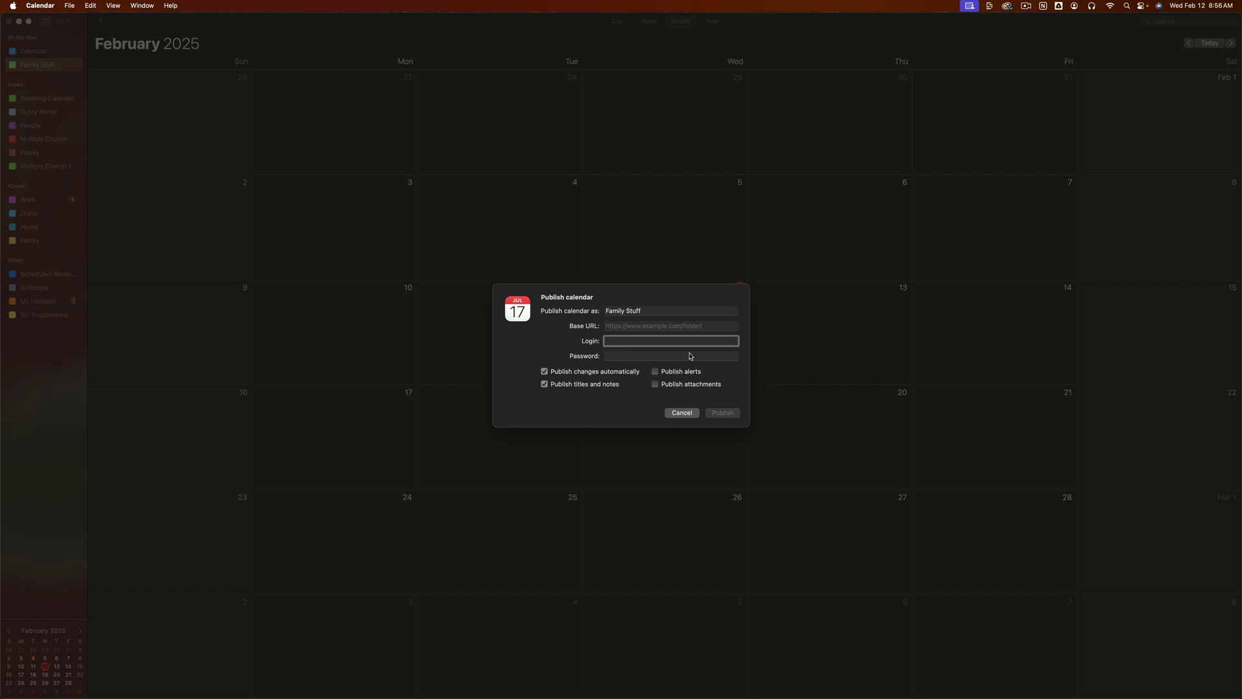
click(682, 413)
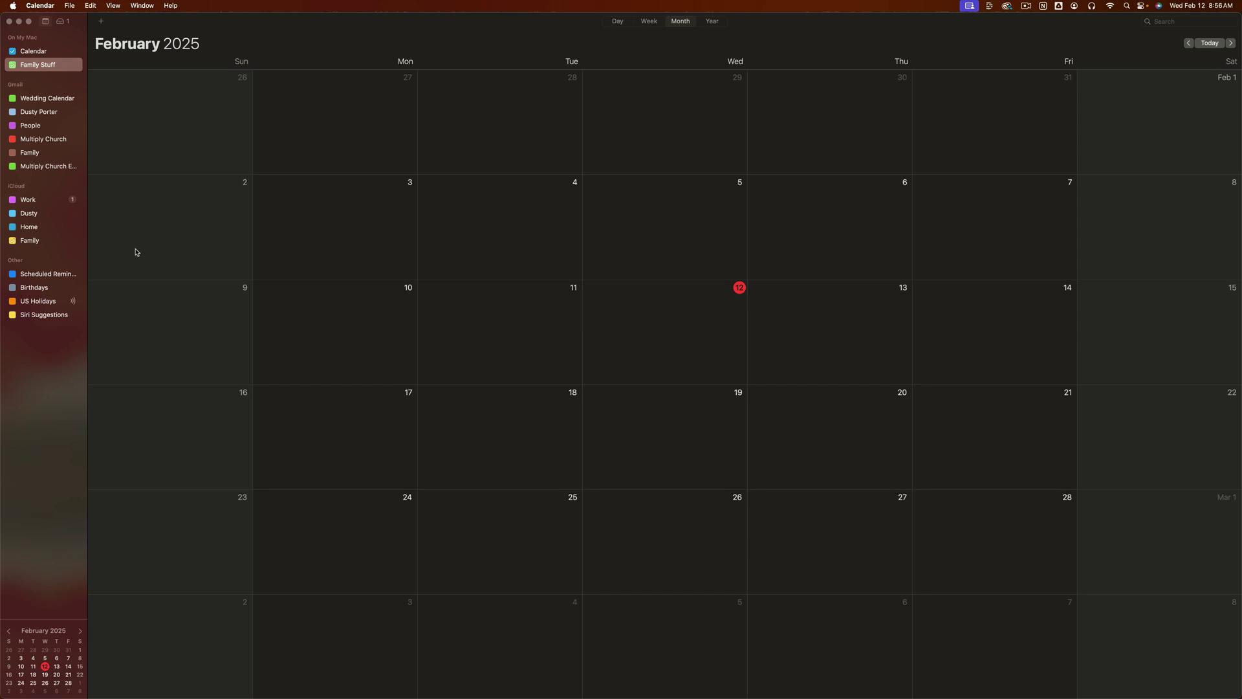
Create a new iCloud calendar named "Pets".
click(73, 237)
click(71, 6)
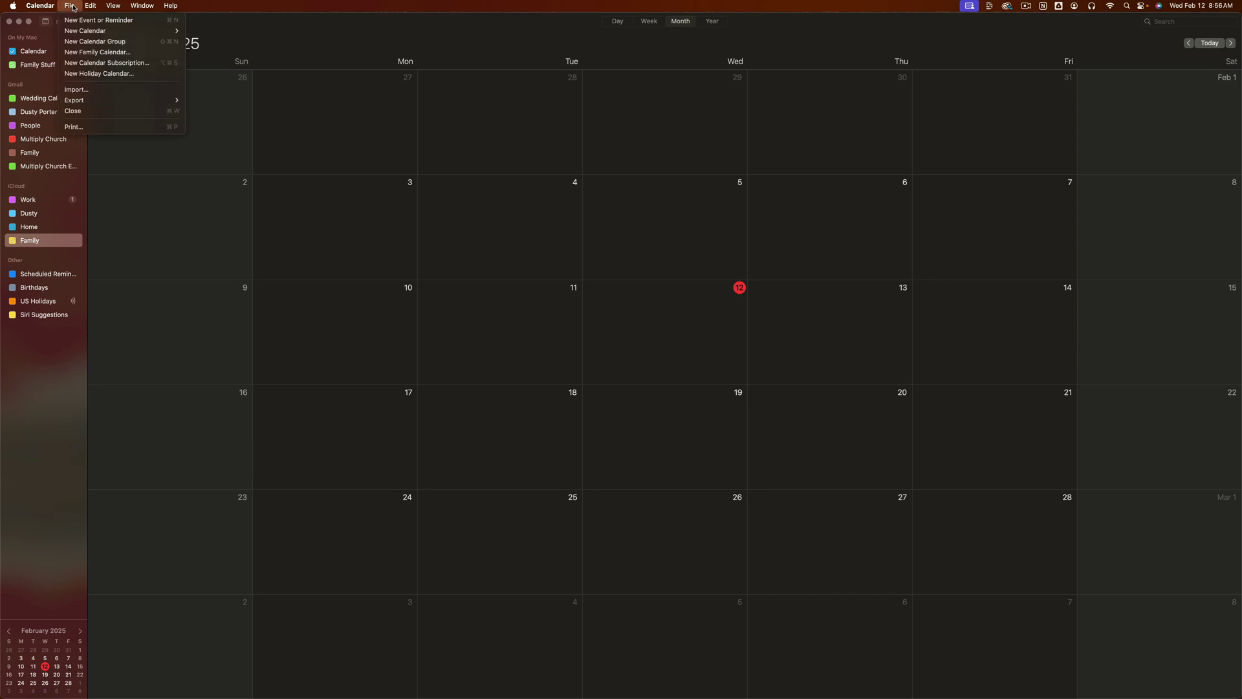
mouse_move(82, 33)
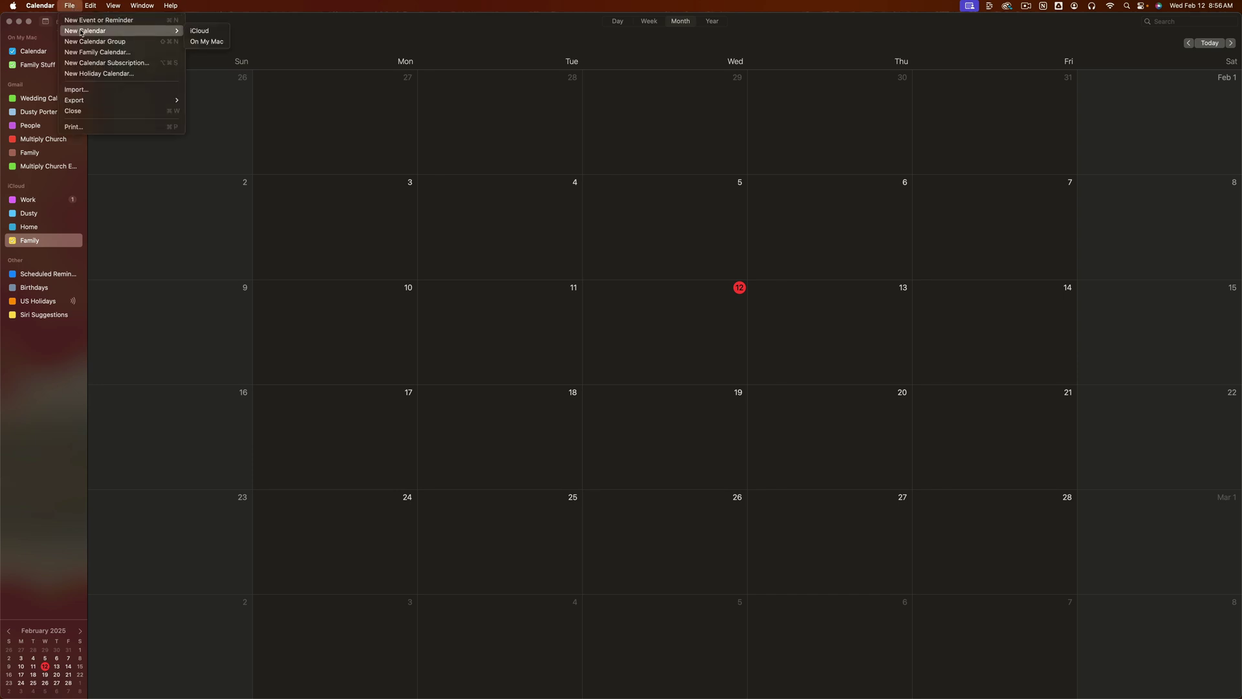
click(207, 34)
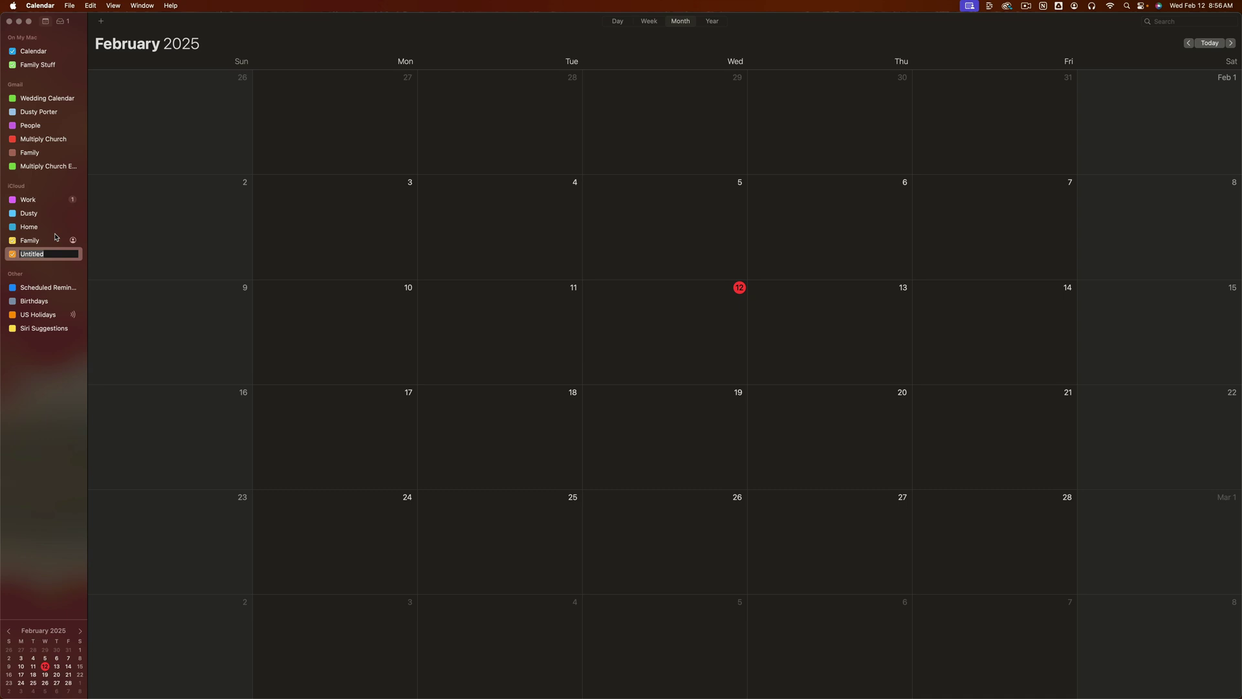
text(Pets)
key(Return)
From the Pets calendar's info, review the iCloud account's refresh intervals, keep Push, and close the account settings.
right_click(45, 257)
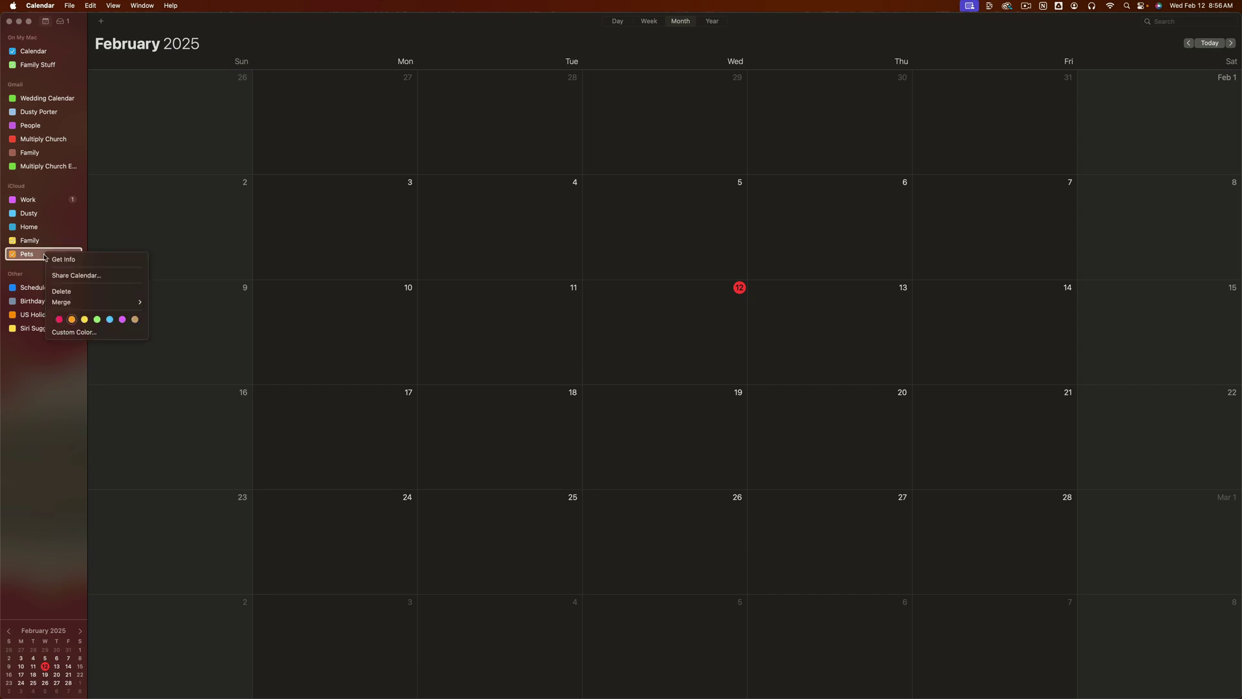
click(65, 259)
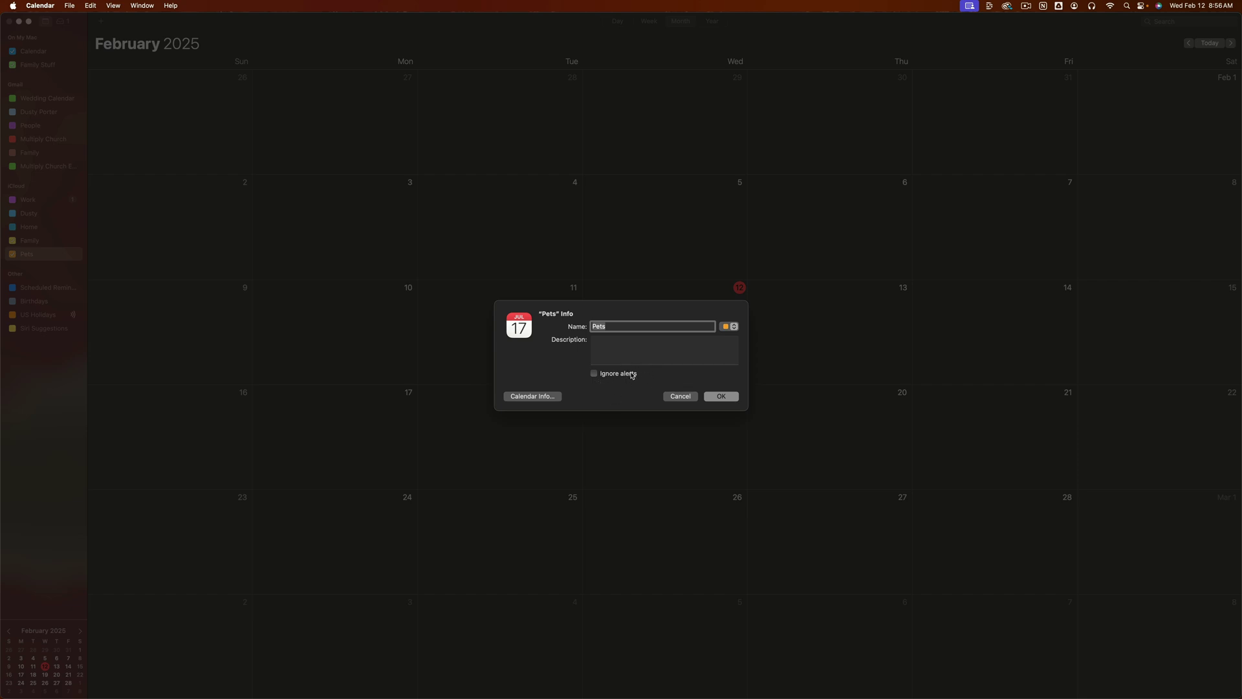
click(511, 398)
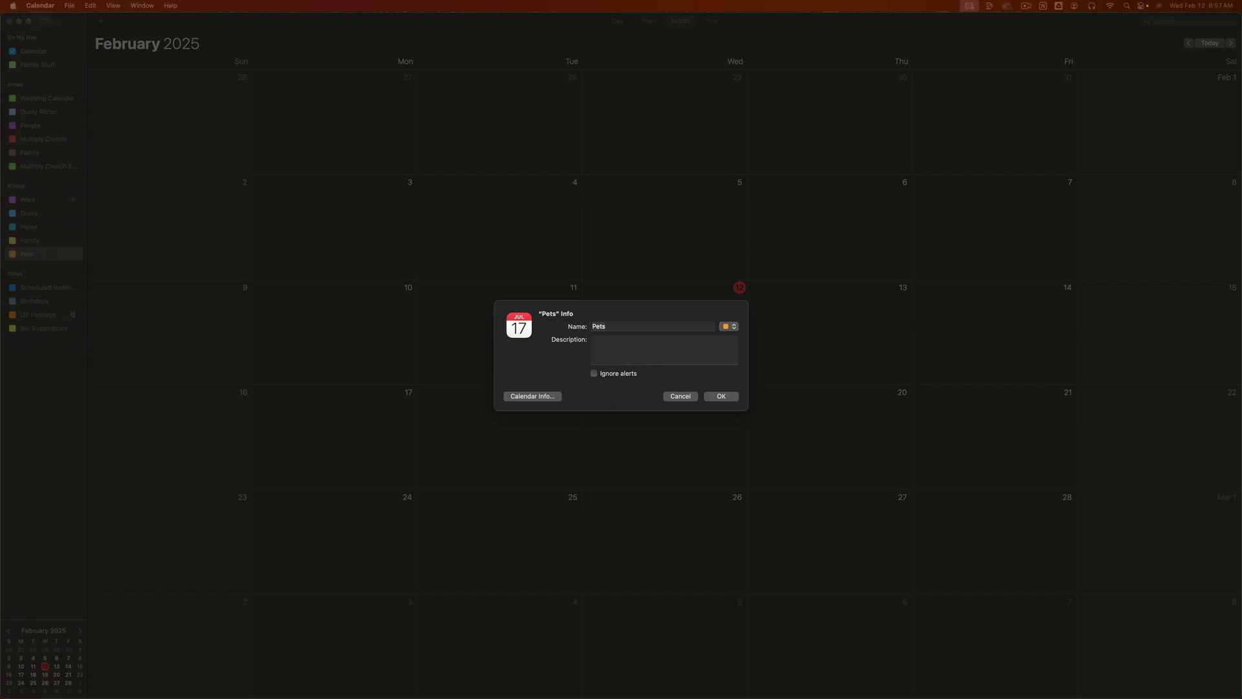
drag(405, 294, 538, 249)
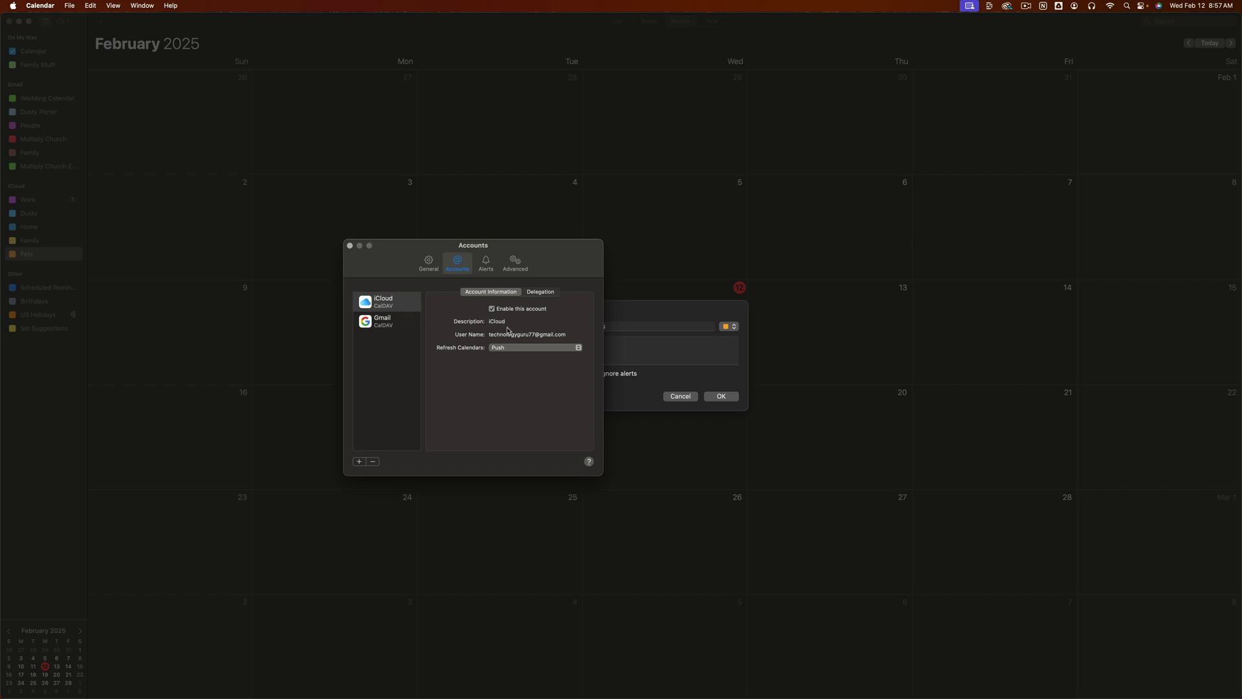
click(508, 349)
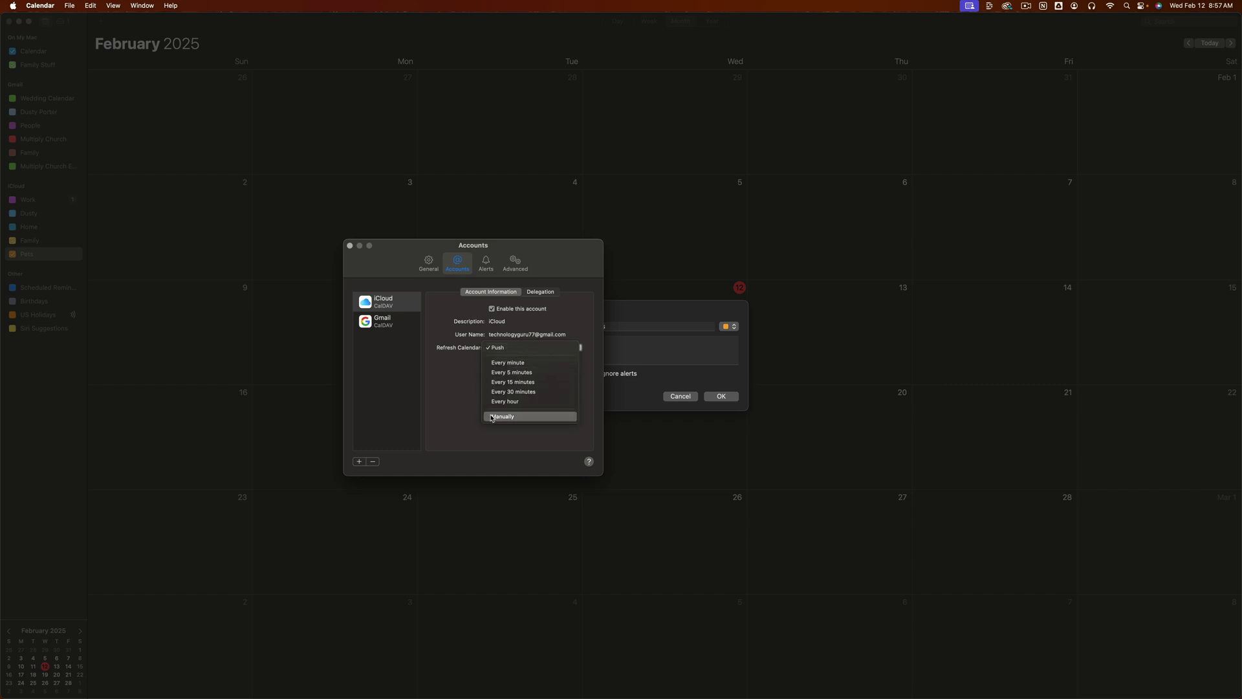
click(497, 348)
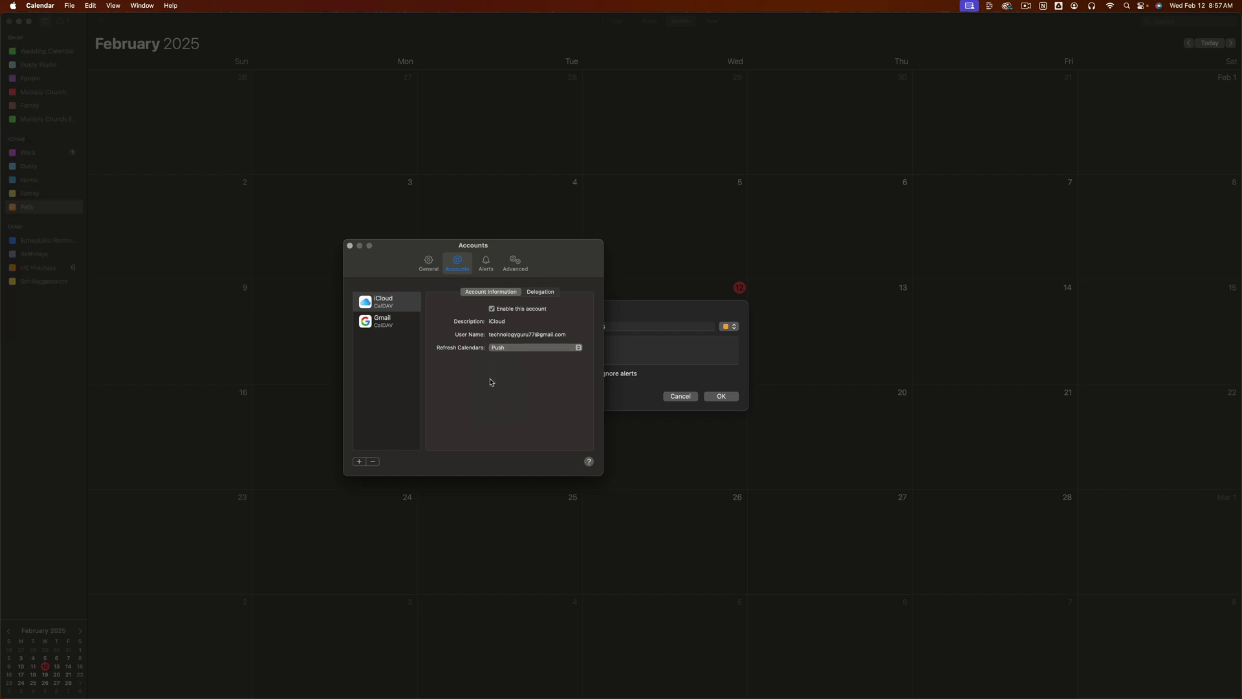
click(350, 245)
Change the Pets calendar's color to Yellow.
click(730, 327)
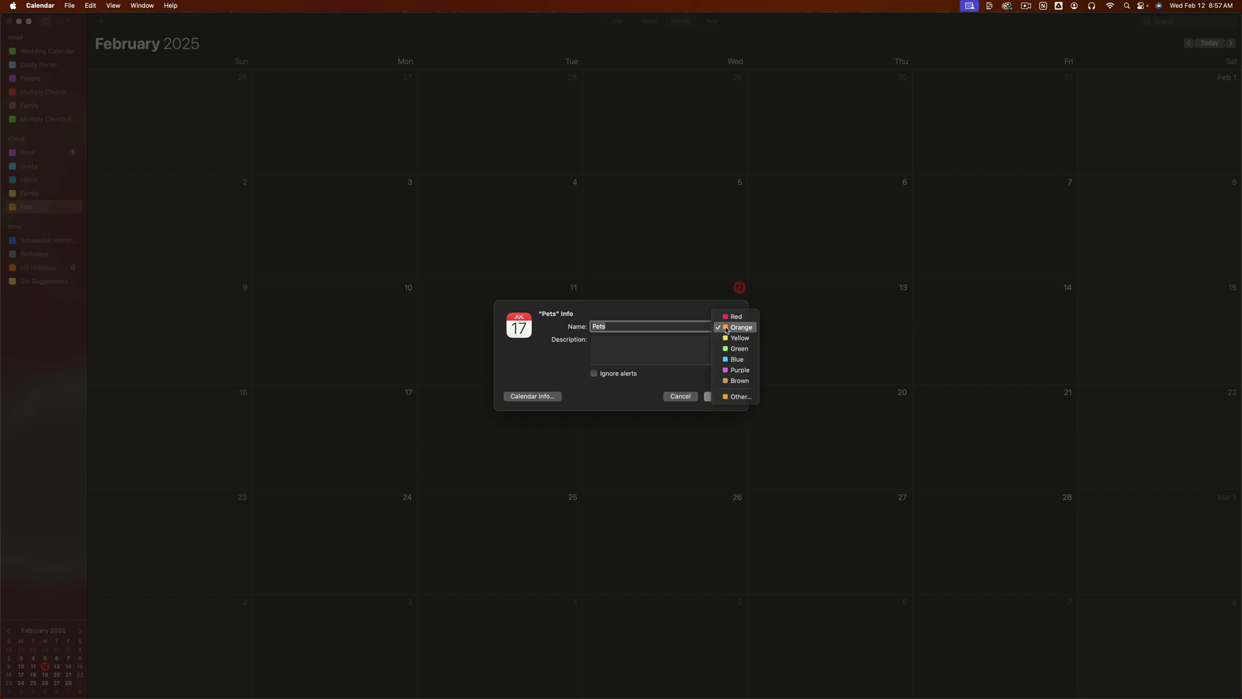
click(734, 339)
click(721, 396)
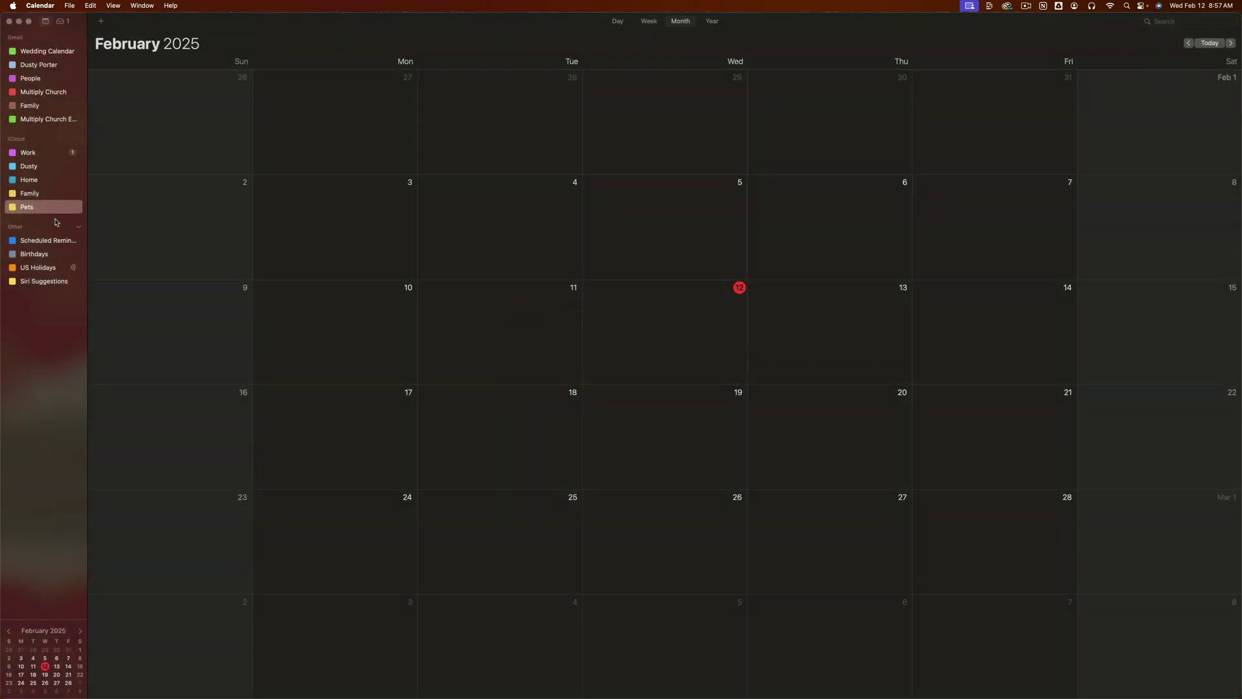
Create an event titled "Give Fluffy A Bath" on February 12, 2025 in the iCloud Pets calendar.
mouse_move(45, 212)
right_click(654, 334)
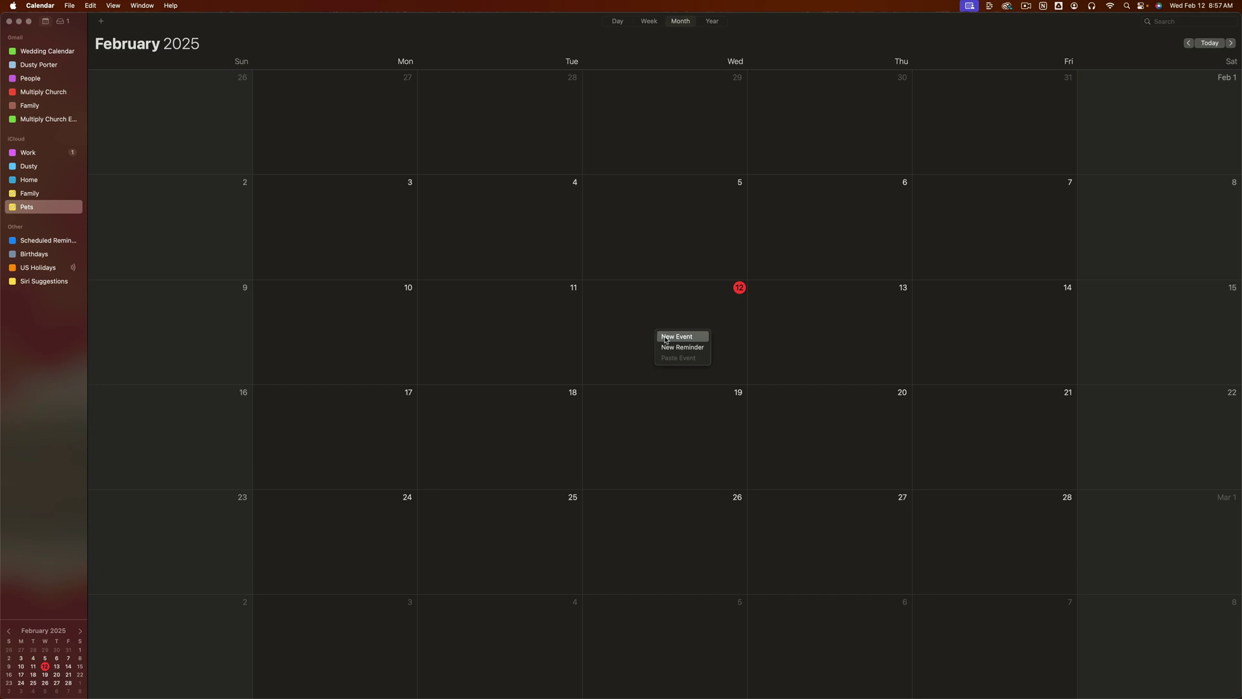
click(664, 340)
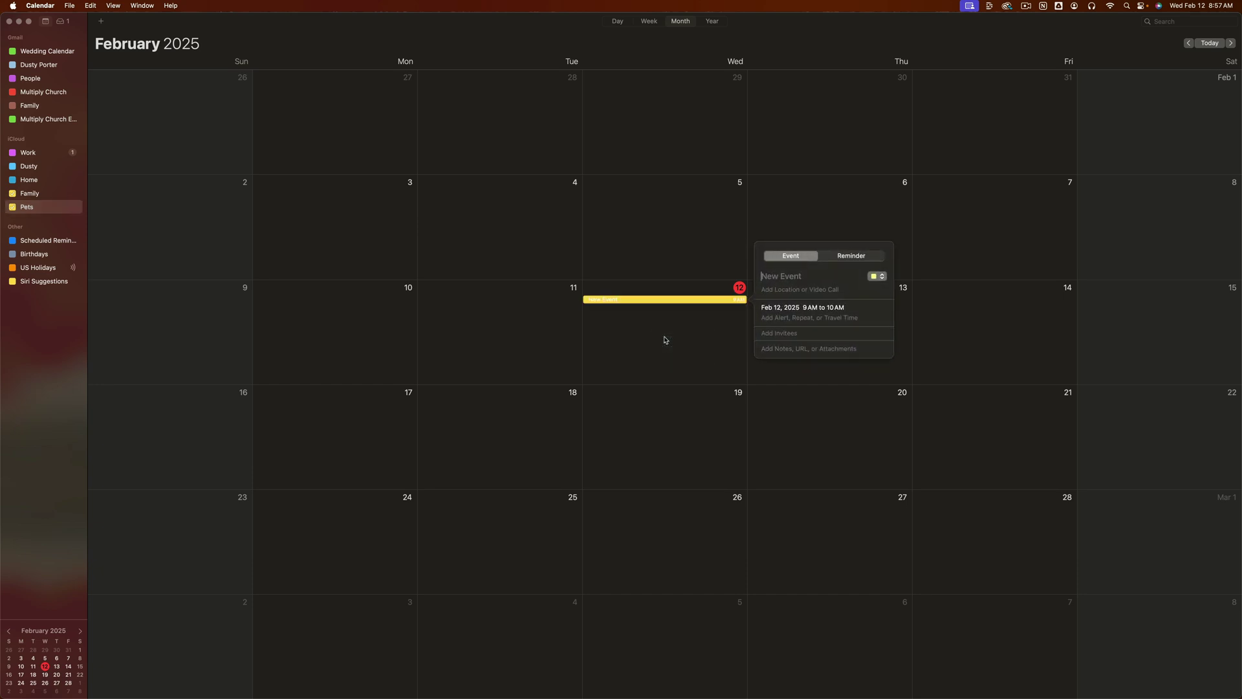
click(878, 276)
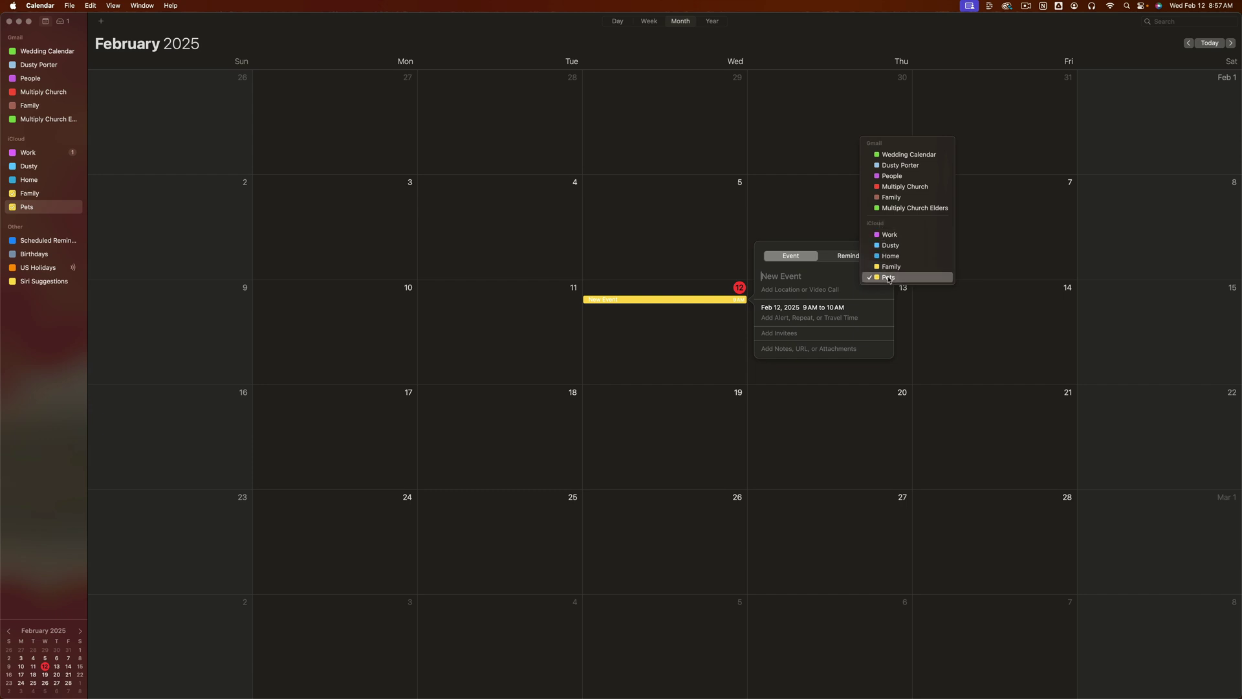
click(888, 278)
text(Give Fluffy A Bath)
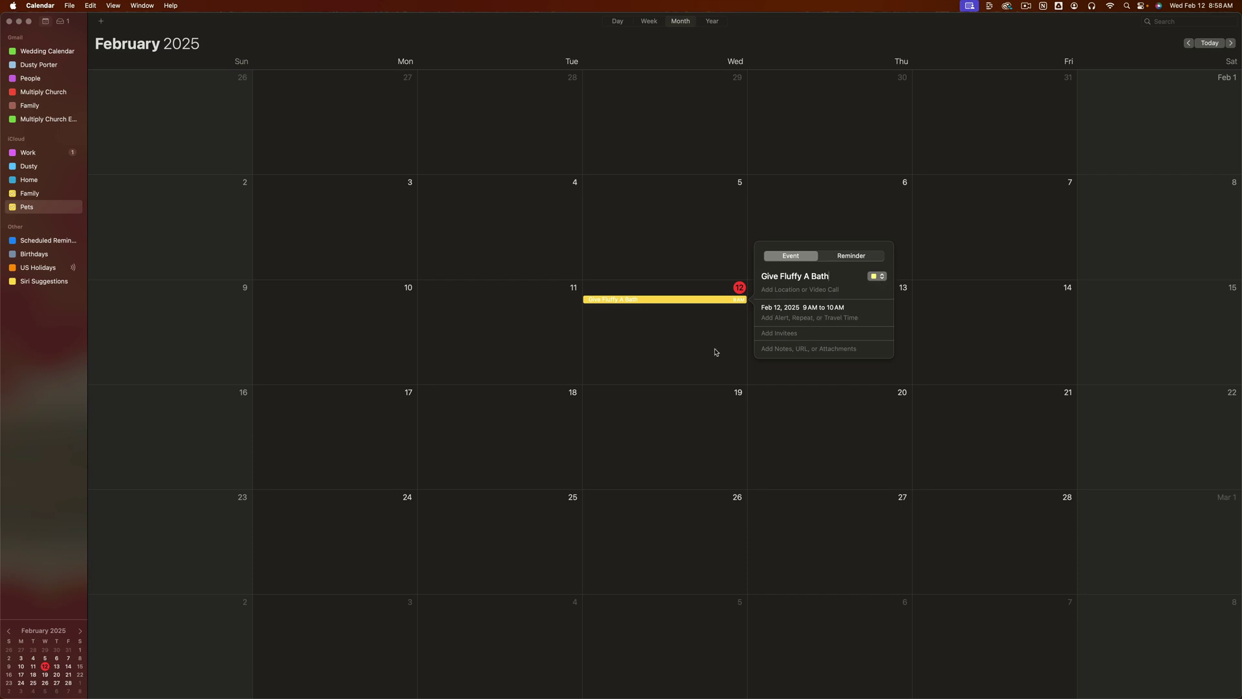
click(683, 349)
click(619, 301)
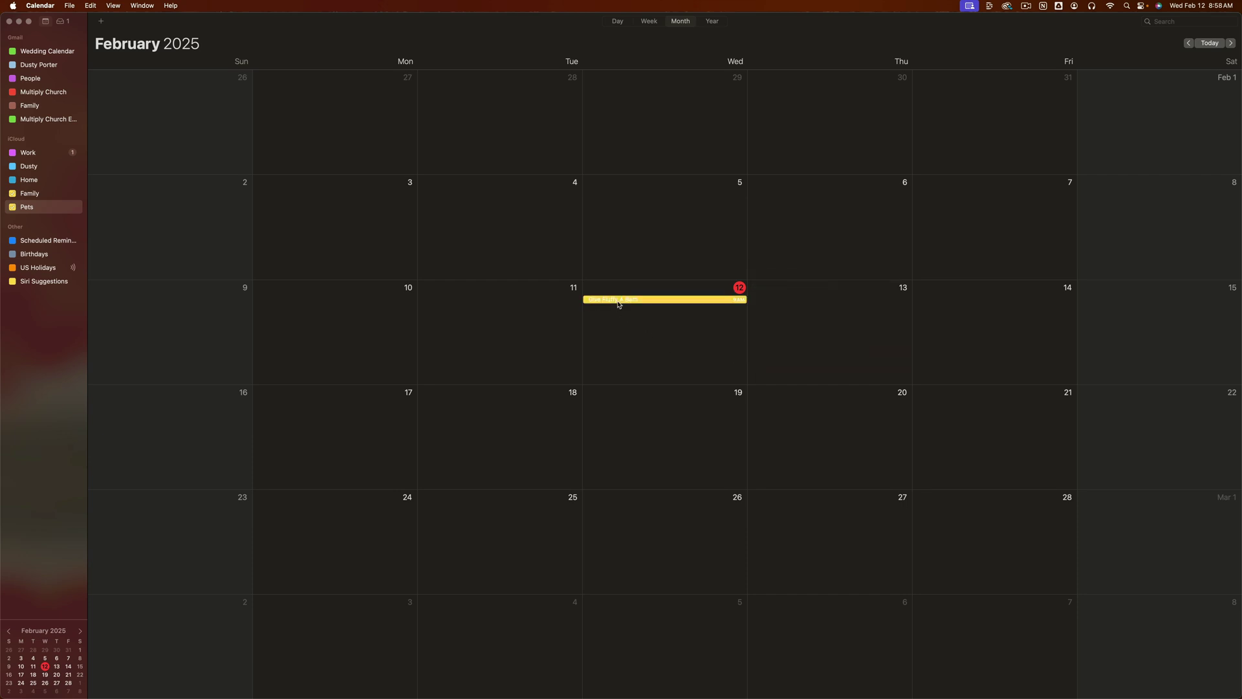
click(621, 319)
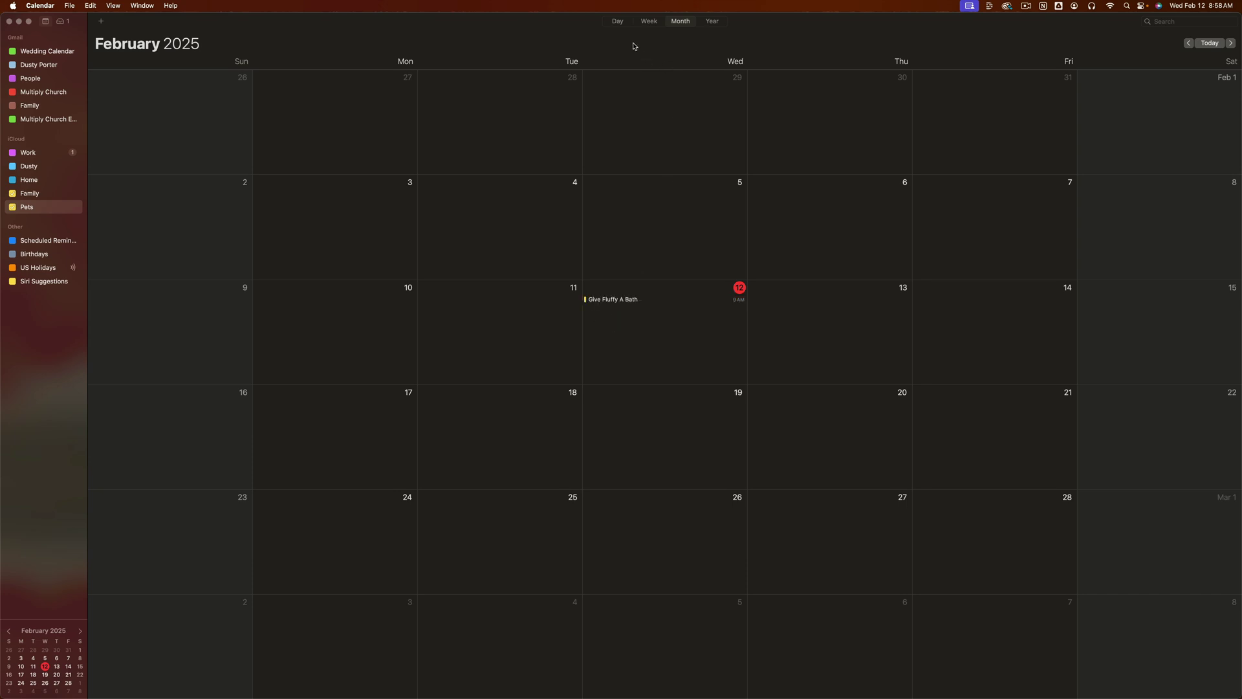
Examine the "Give Fluffy A Bath" event in day and week views, including its details, ending in day view.
click(618, 21)
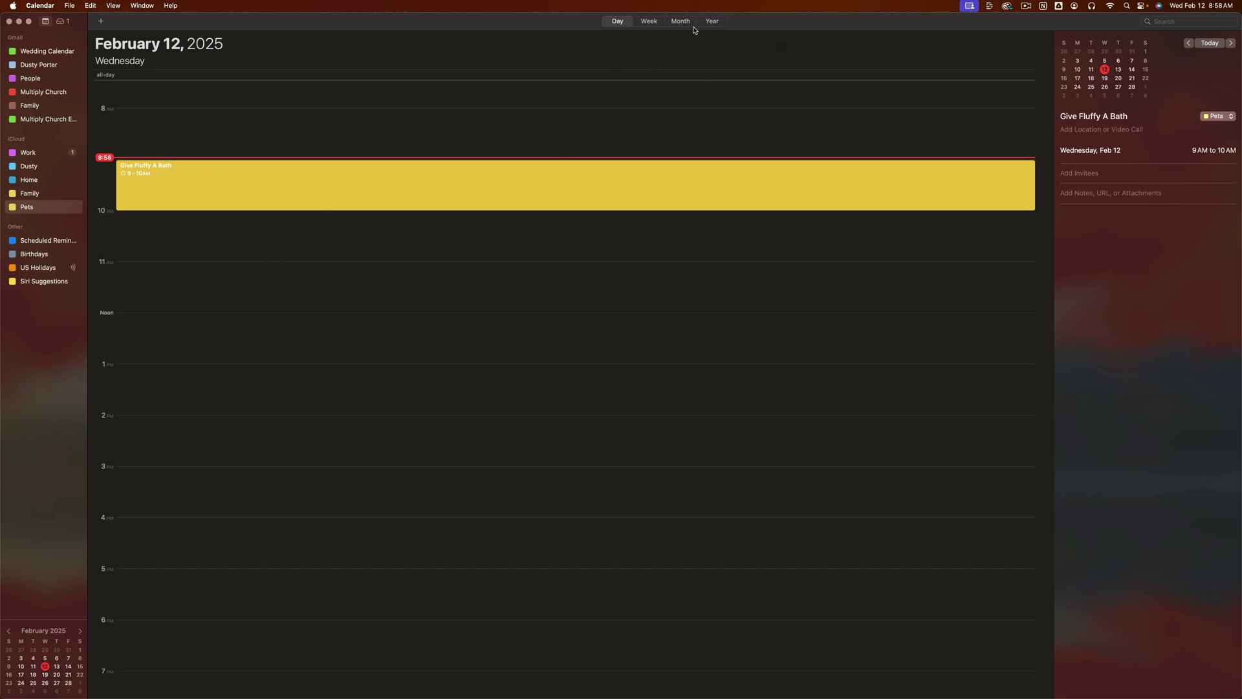
click(649, 20)
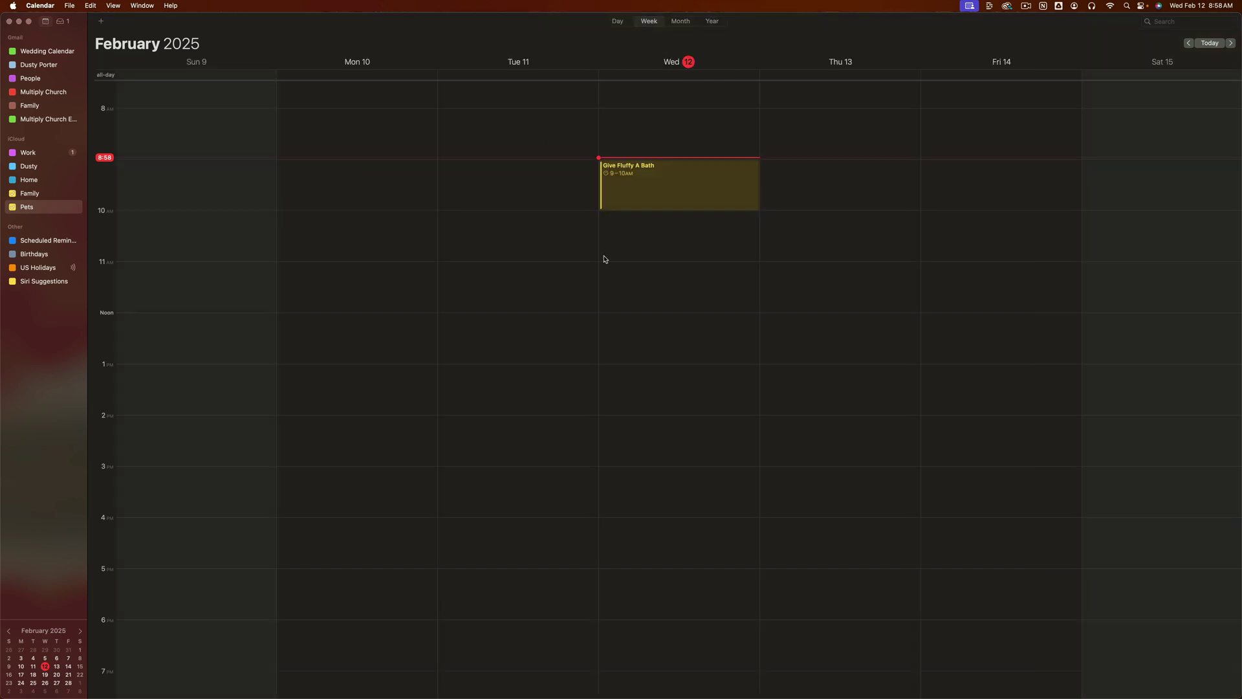
double_click(664, 188)
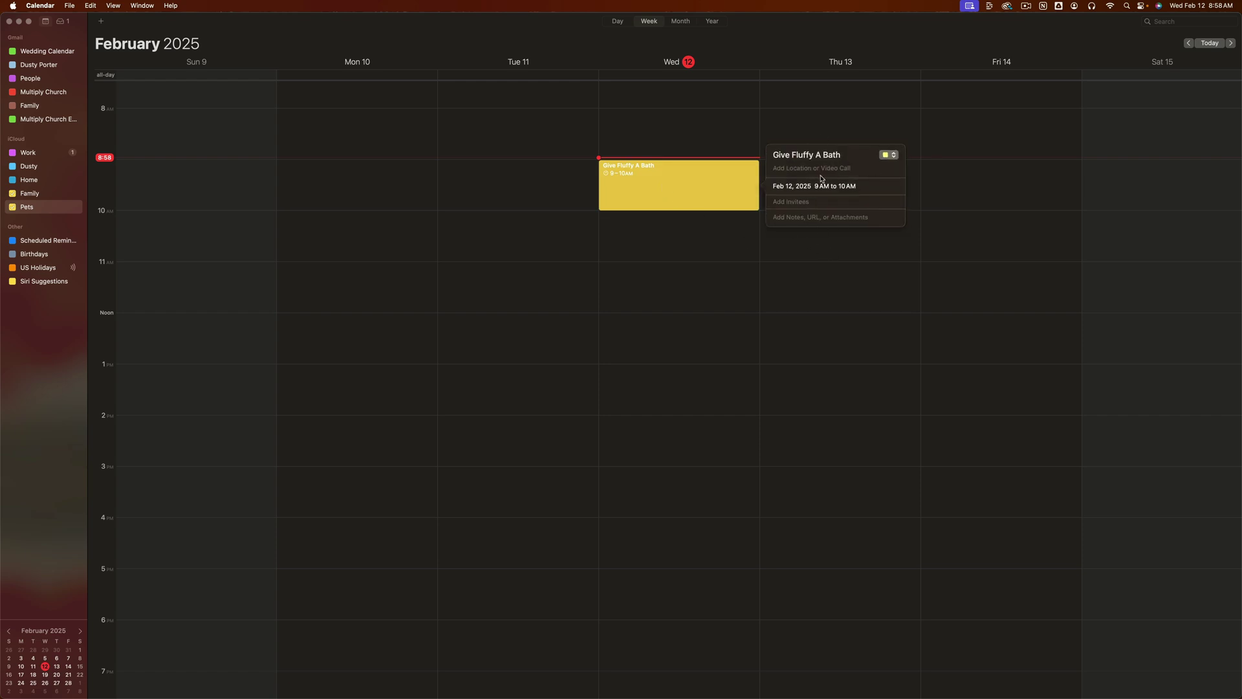
click(618, 21)
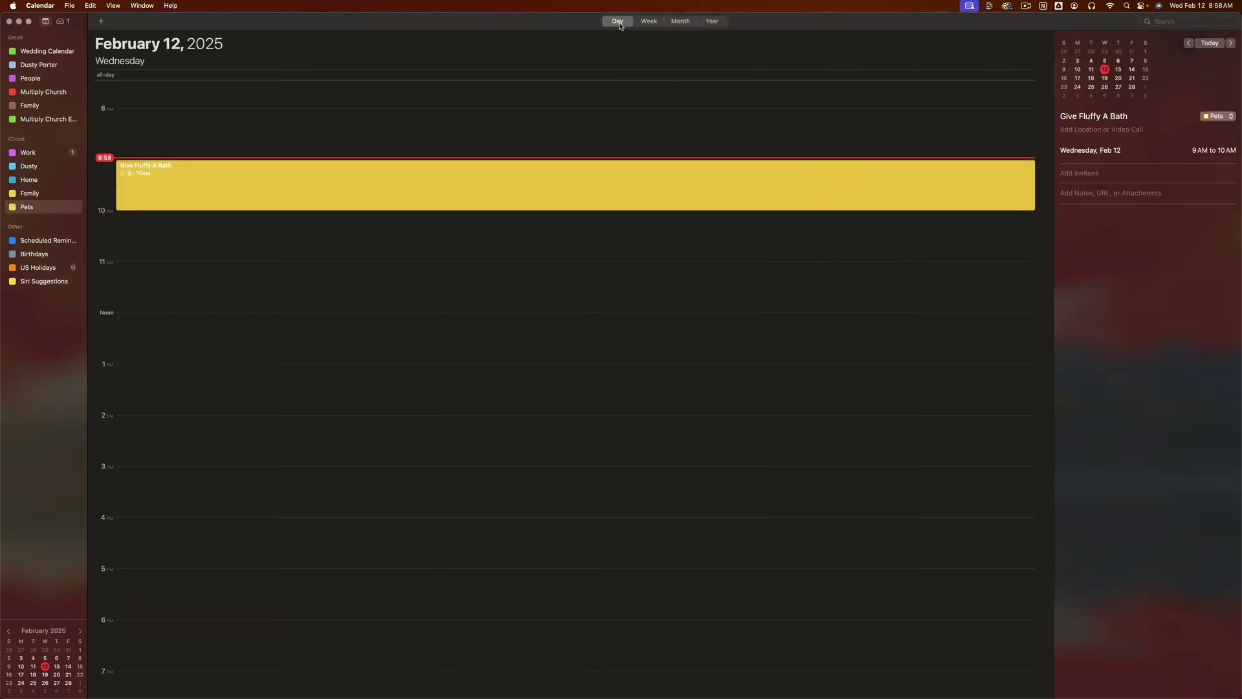
right_click(219, 195)
click(228, 199)
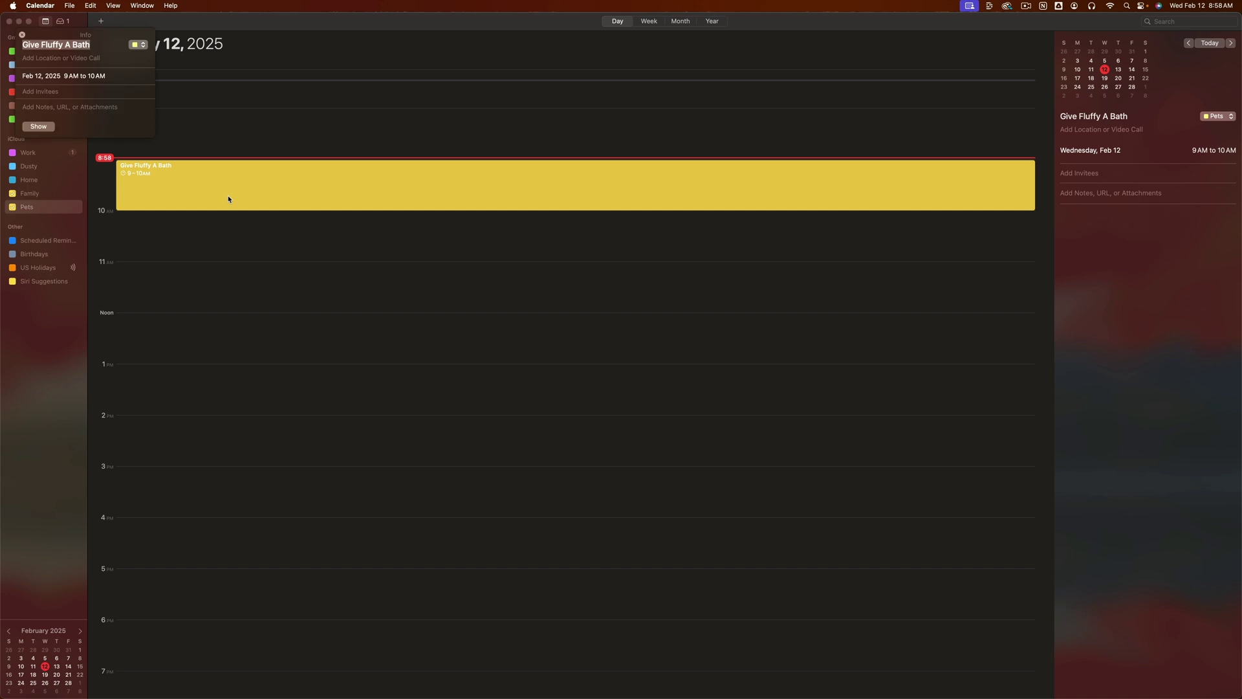
click(291, 99)
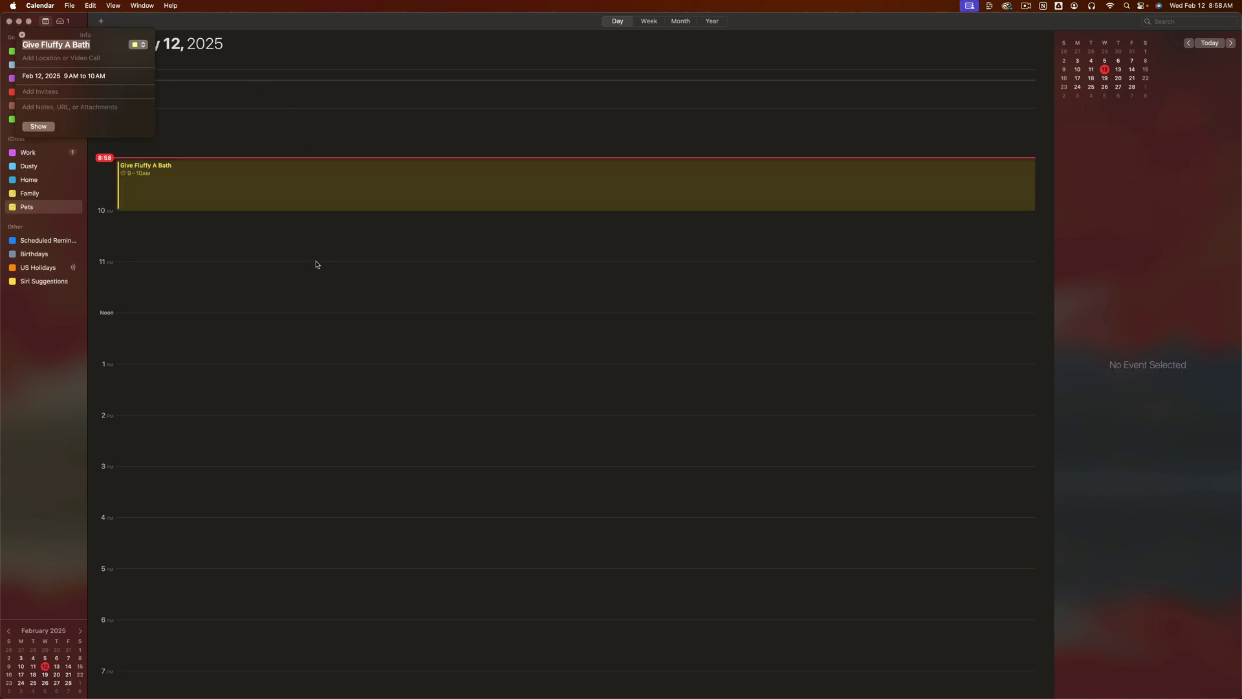
click(22, 35)
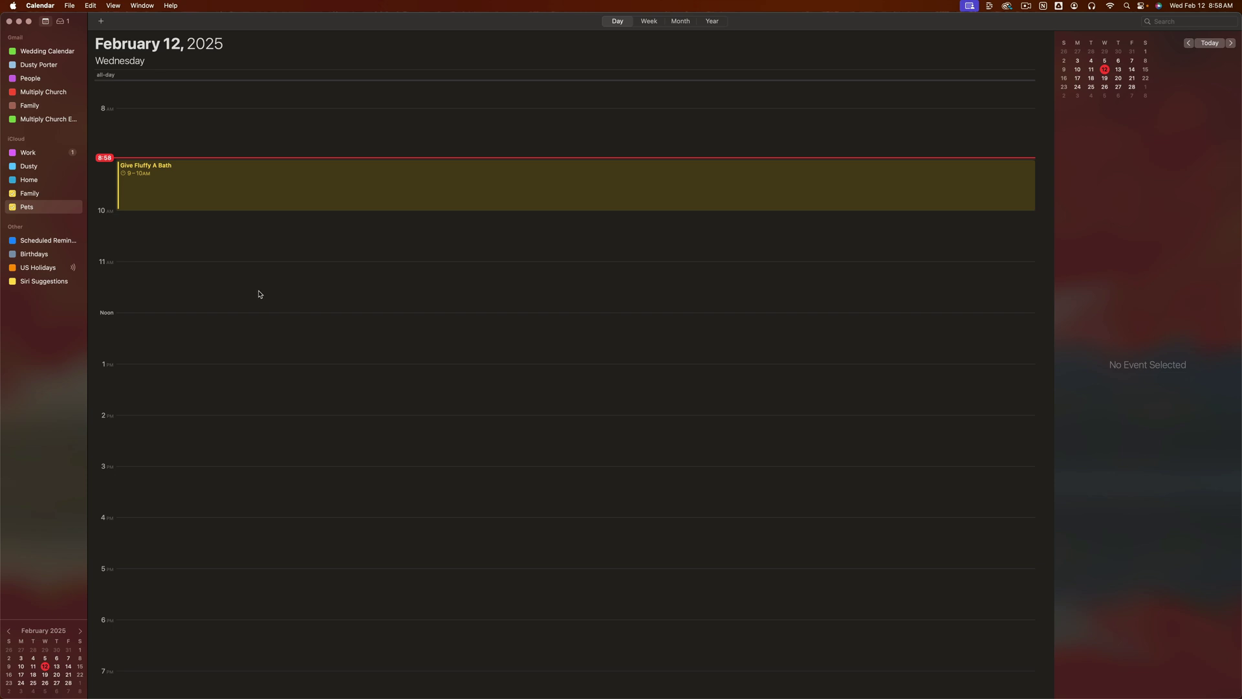
Copy the "Give Fluffy A Bath" event, paste it at 11:45 AM on February 12, and move the copy to 2 PM.
right_click(283, 190)
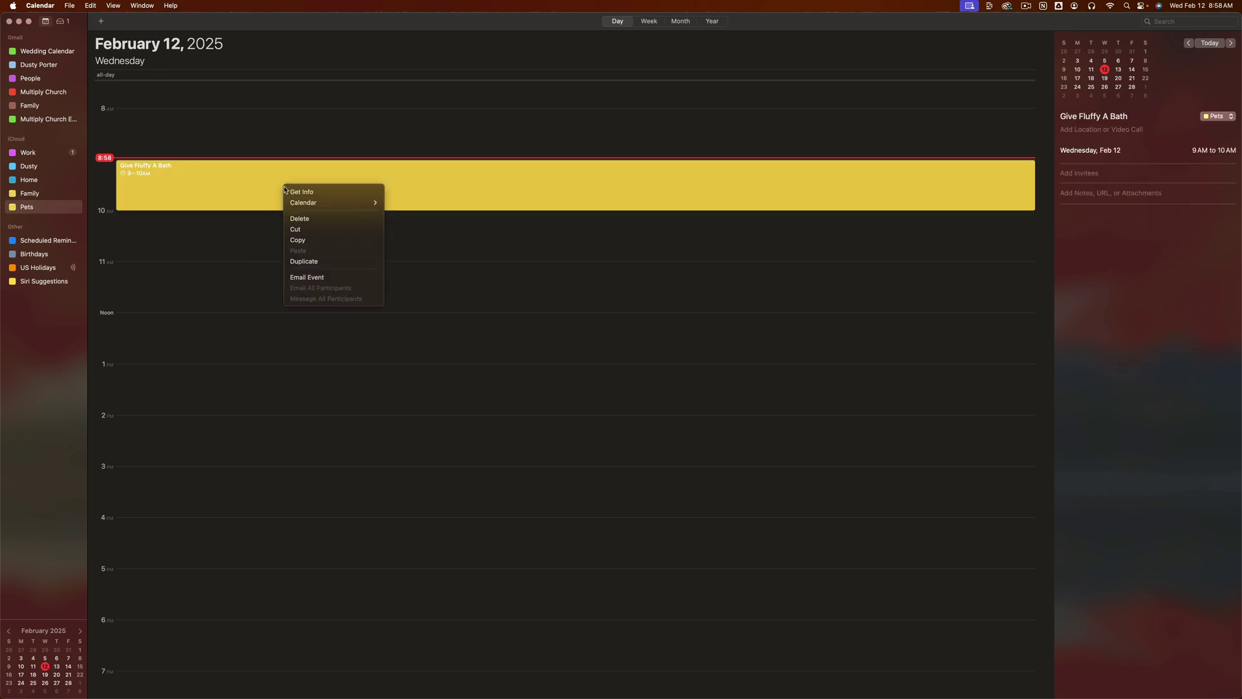
click(300, 240)
click(126, 304)
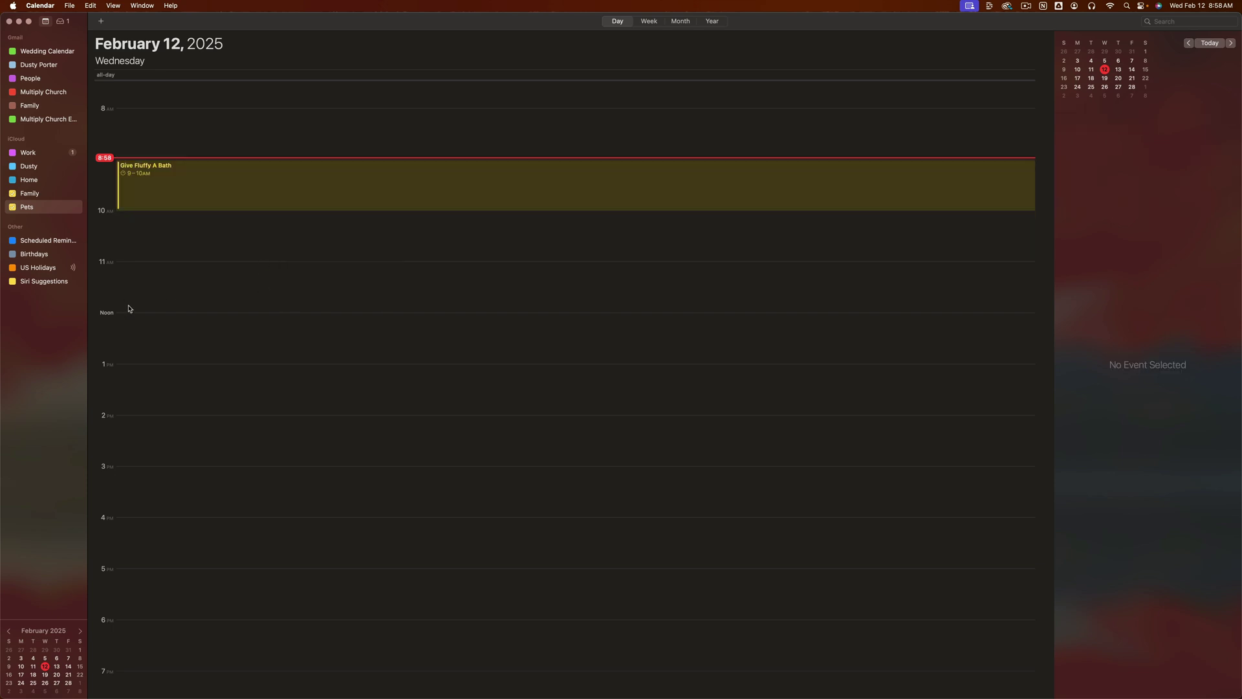
right_click(186, 299)
click(209, 323)
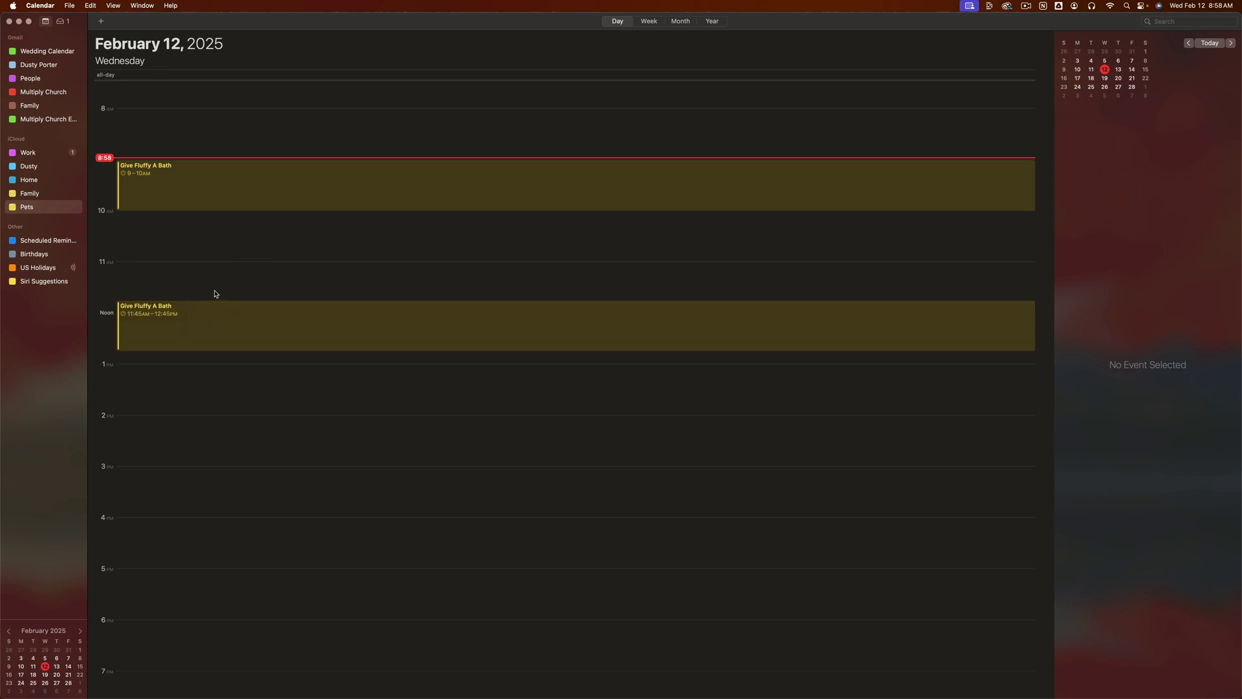
drag(203, 324, 197, 436)
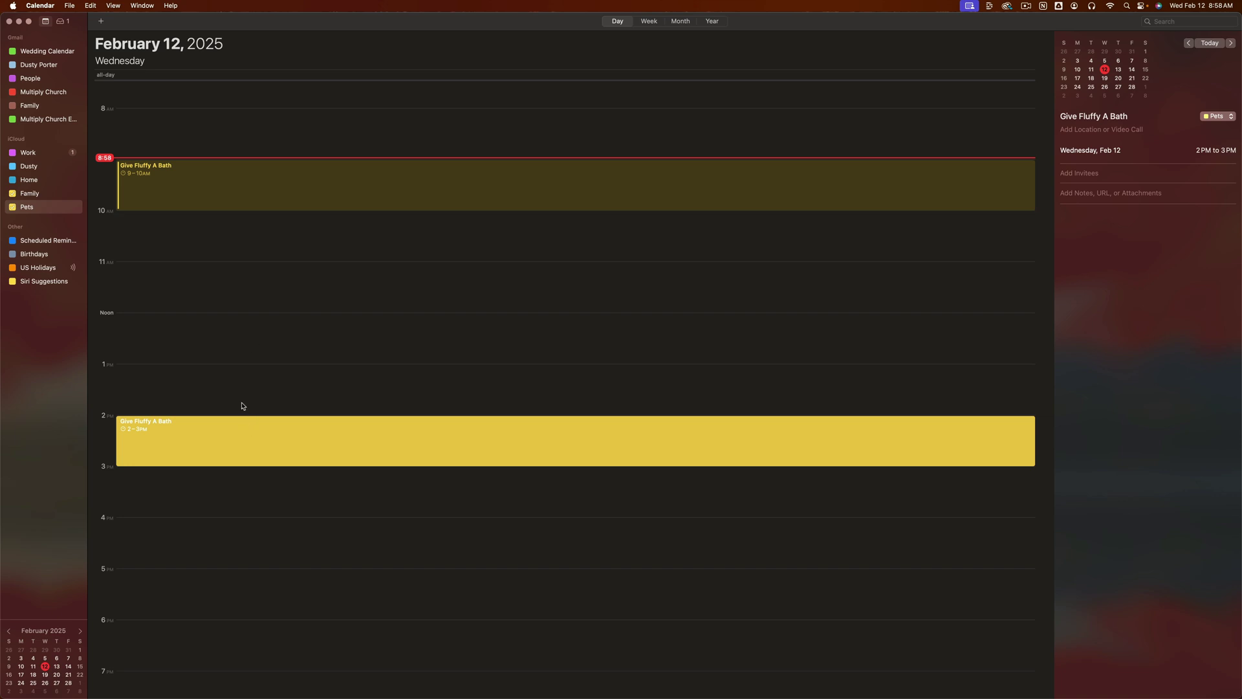
Delete both the copied and the original "Give Fluffy A Bath" events from February 12.
key(Delete)
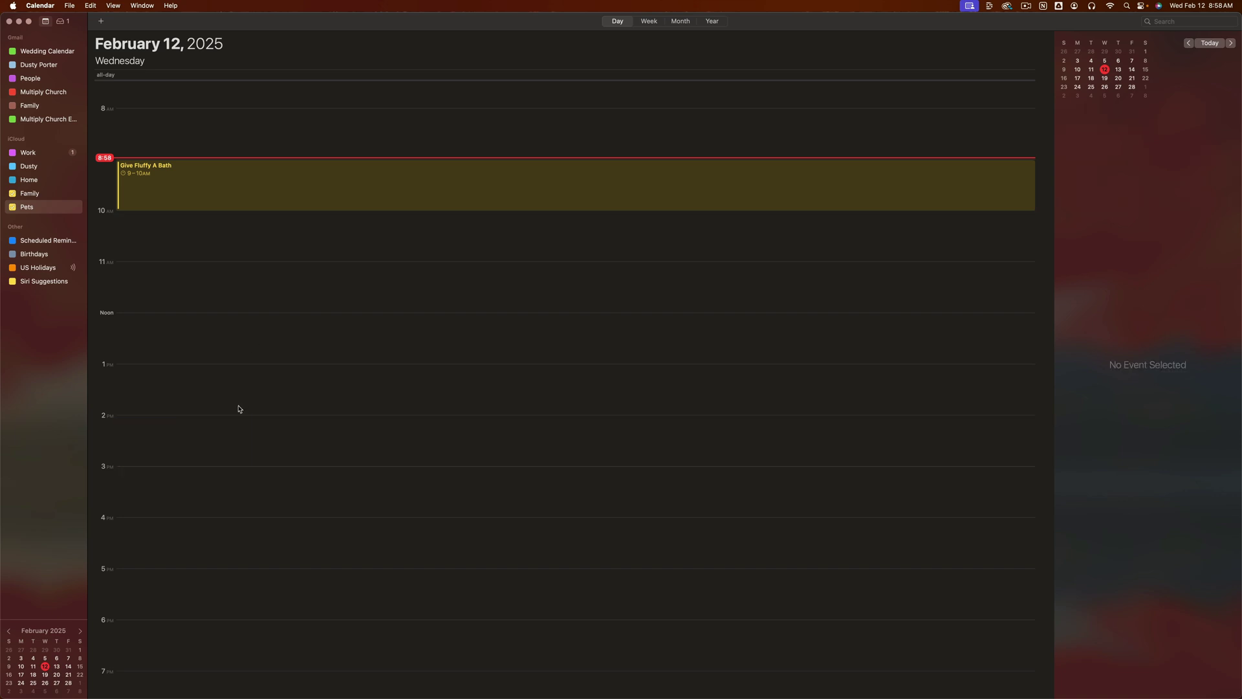
click(158, 184)
key(Delete)
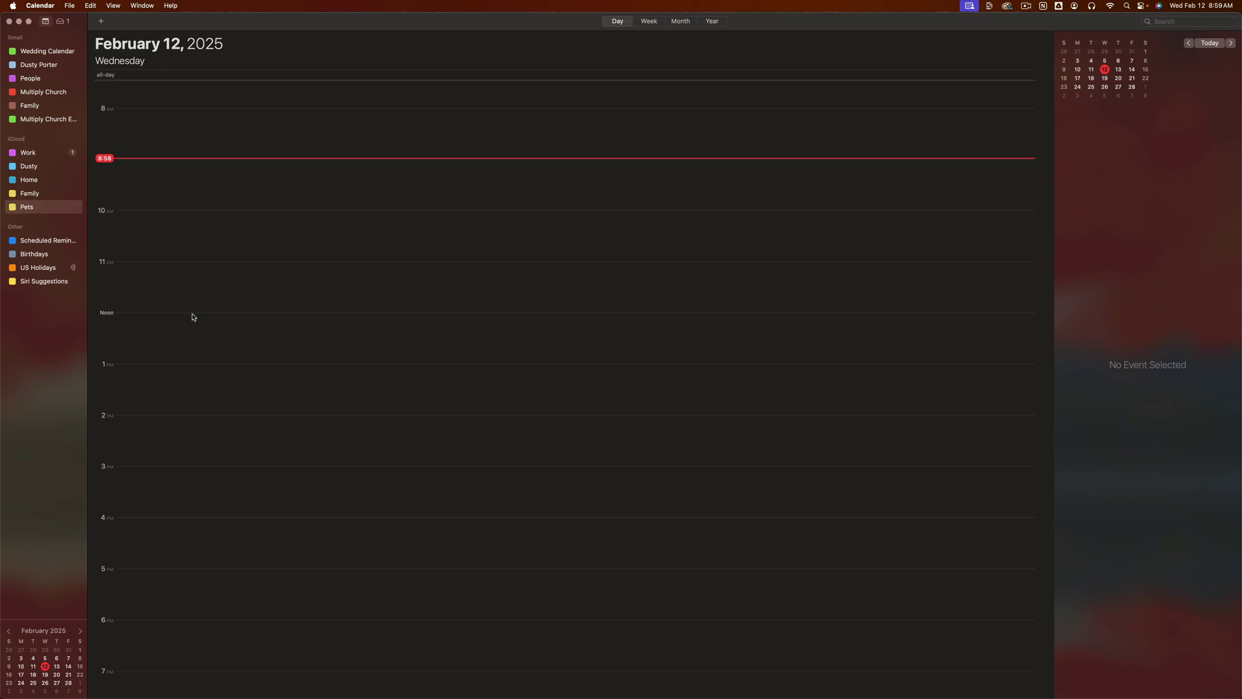
Start adding a Google account to the Mac's internet accounts and continue to authentication in the web browser.
click(50, 3)
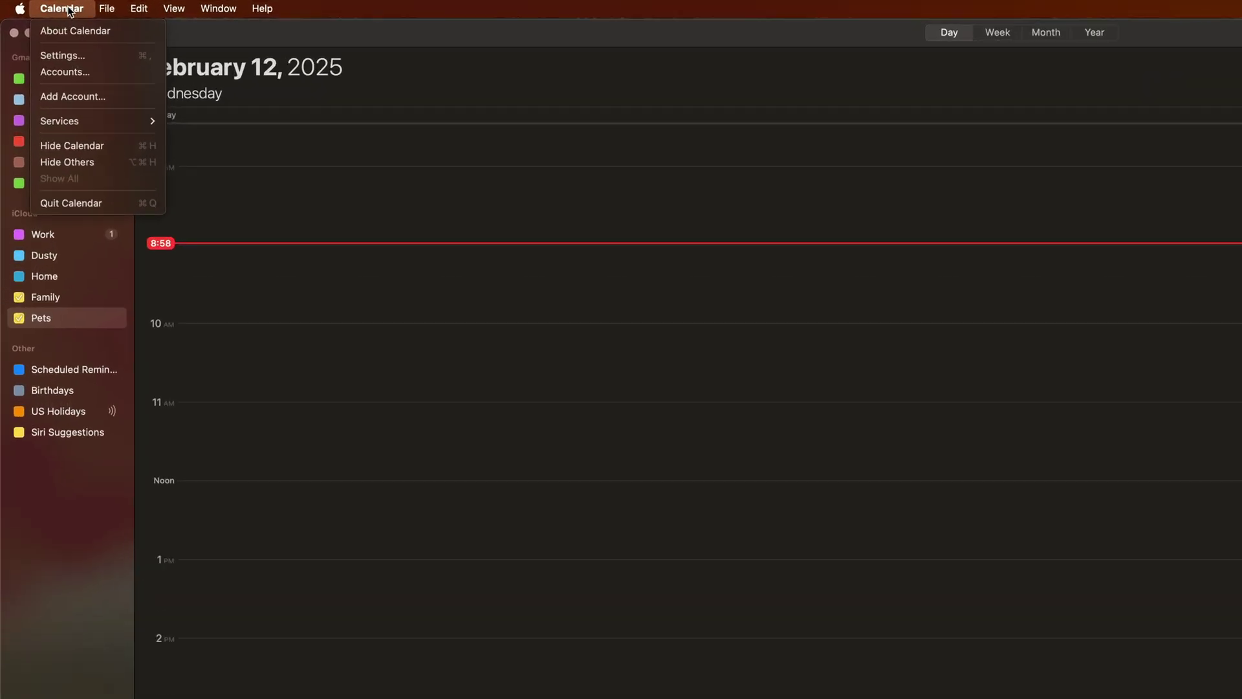
click(84, 90)
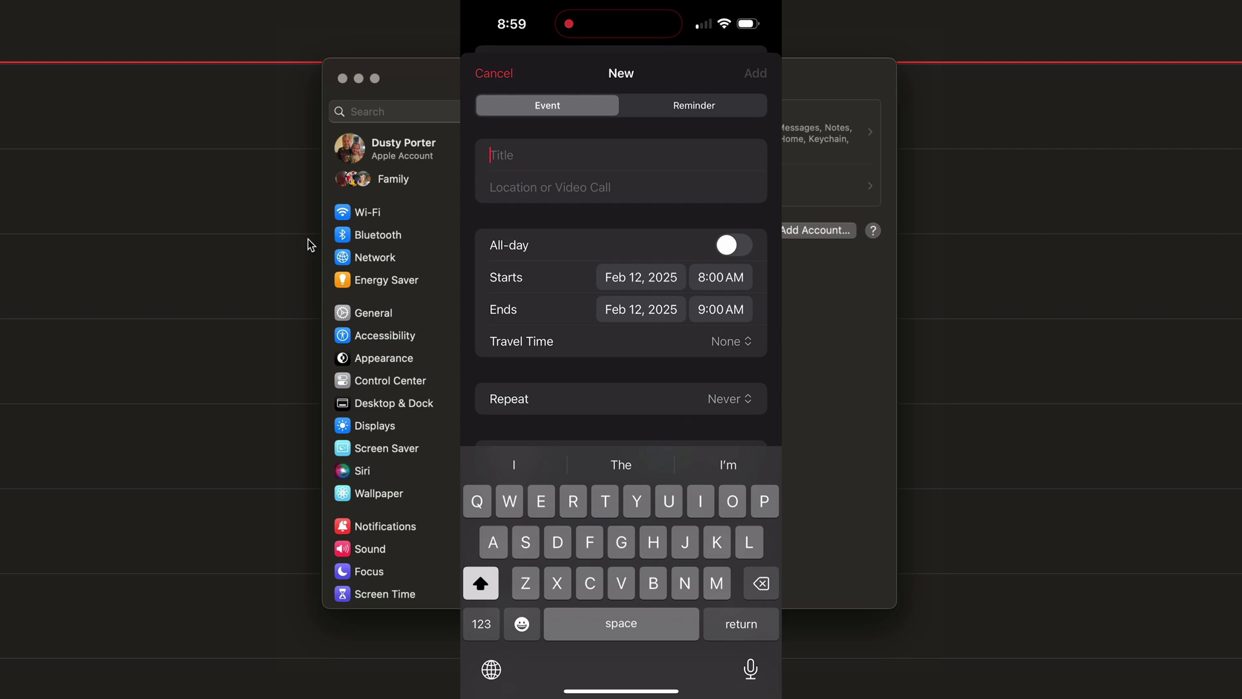
text(Title)
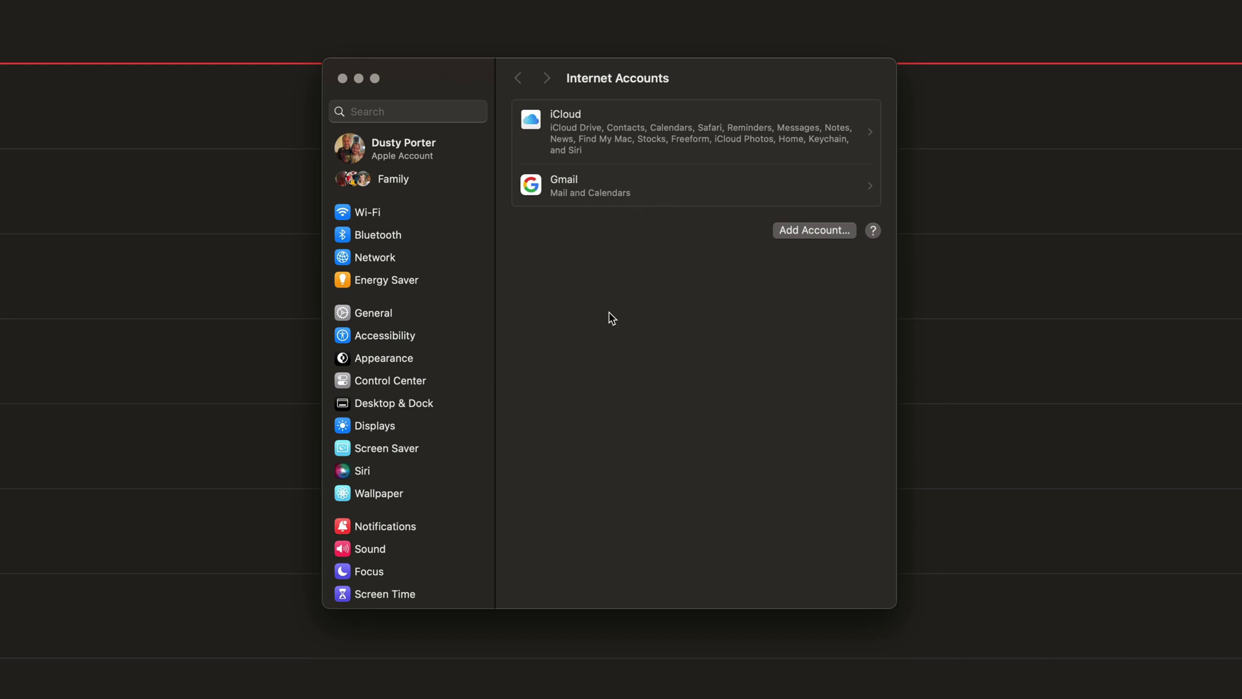
click(806, 230)
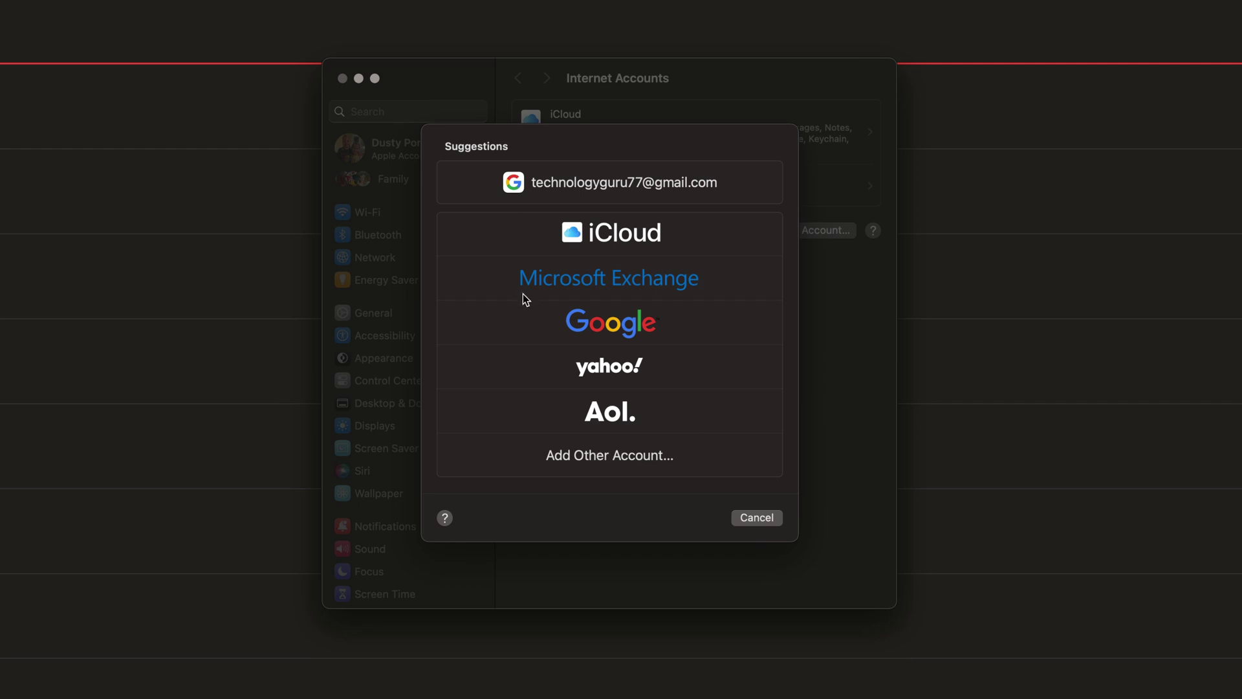
click(612, 328)
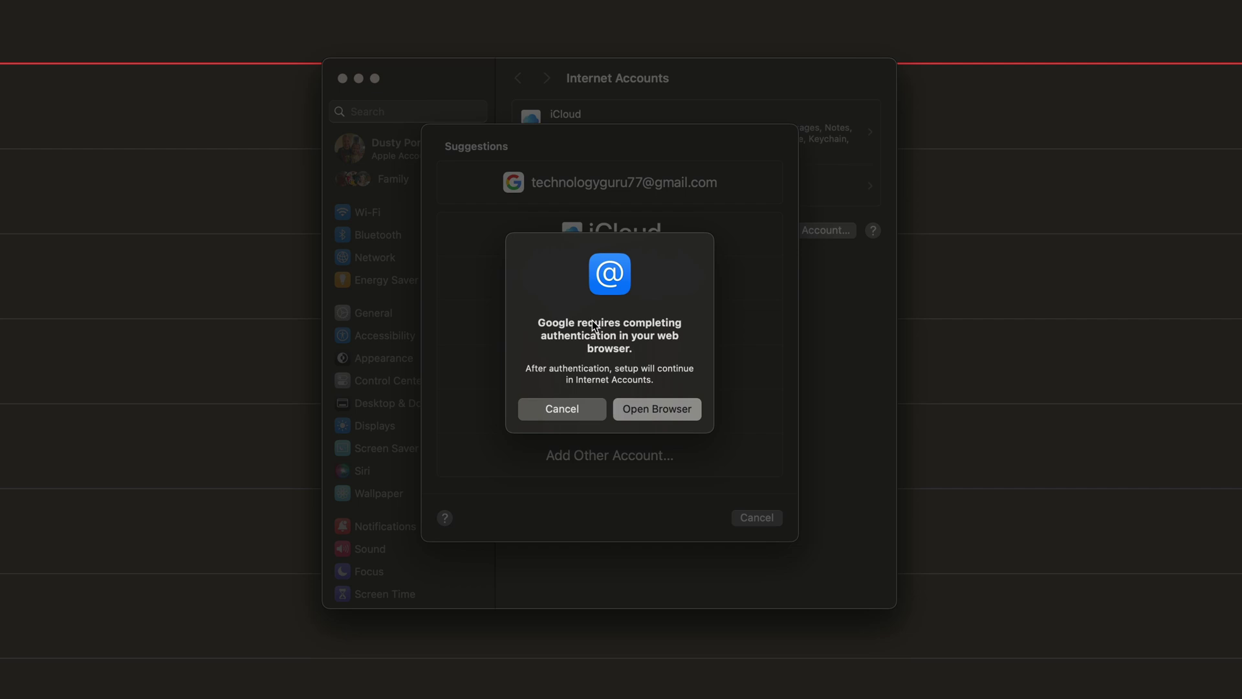
click(655, 409)
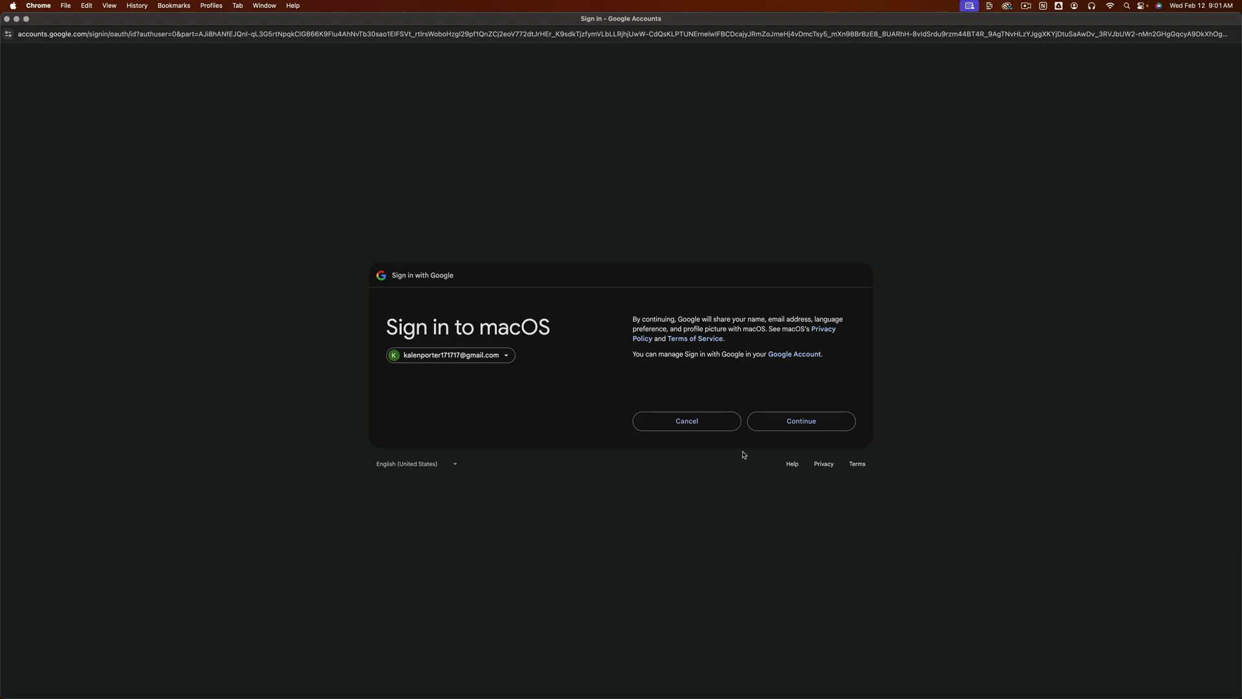
Continue the macOS sign-in with the offered Google account and grant access to all its mail, contacts and calendars.
click(779, 425)
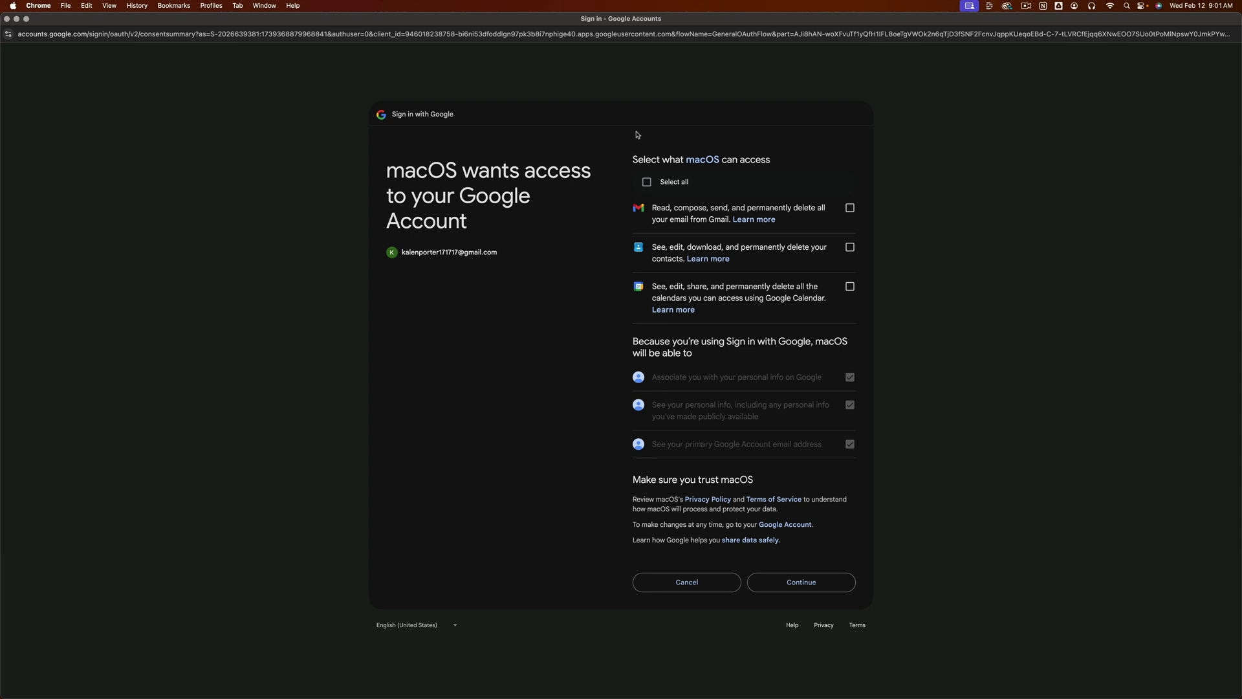
click(647, 183)
click(799, 583)
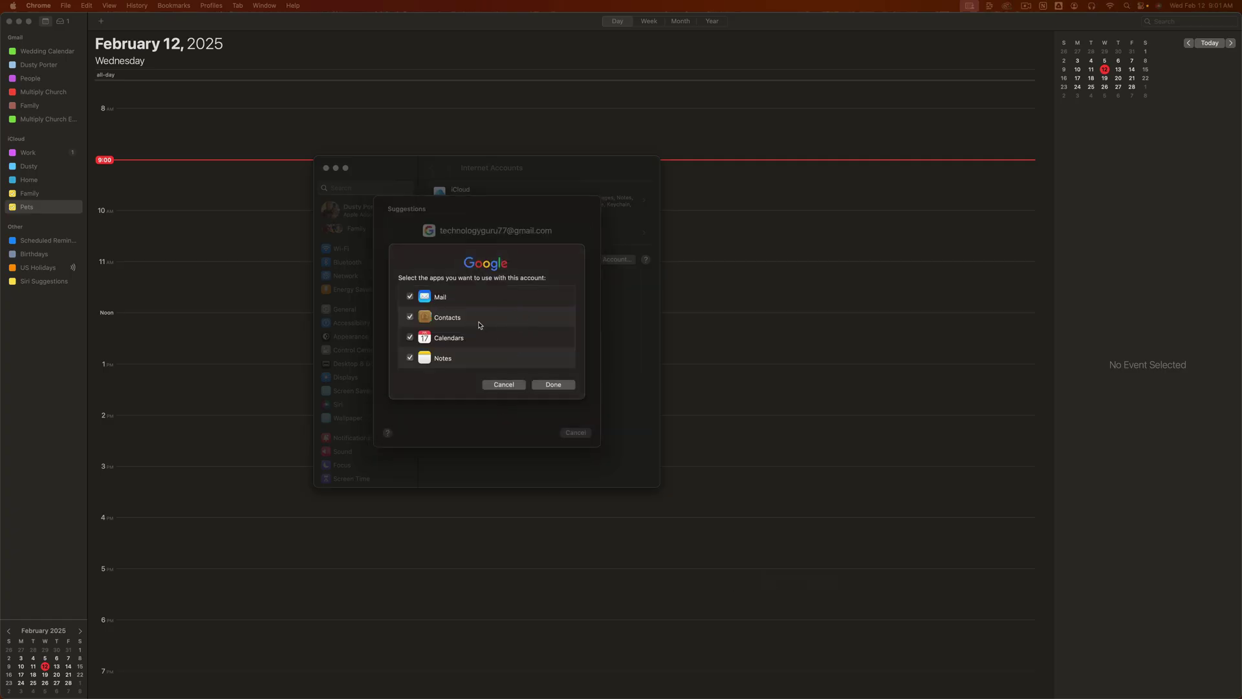
Exclude Notes, Contacts and Mail so that the new Google account is used only for Calendars, and finish adding it.
click(410, 357)
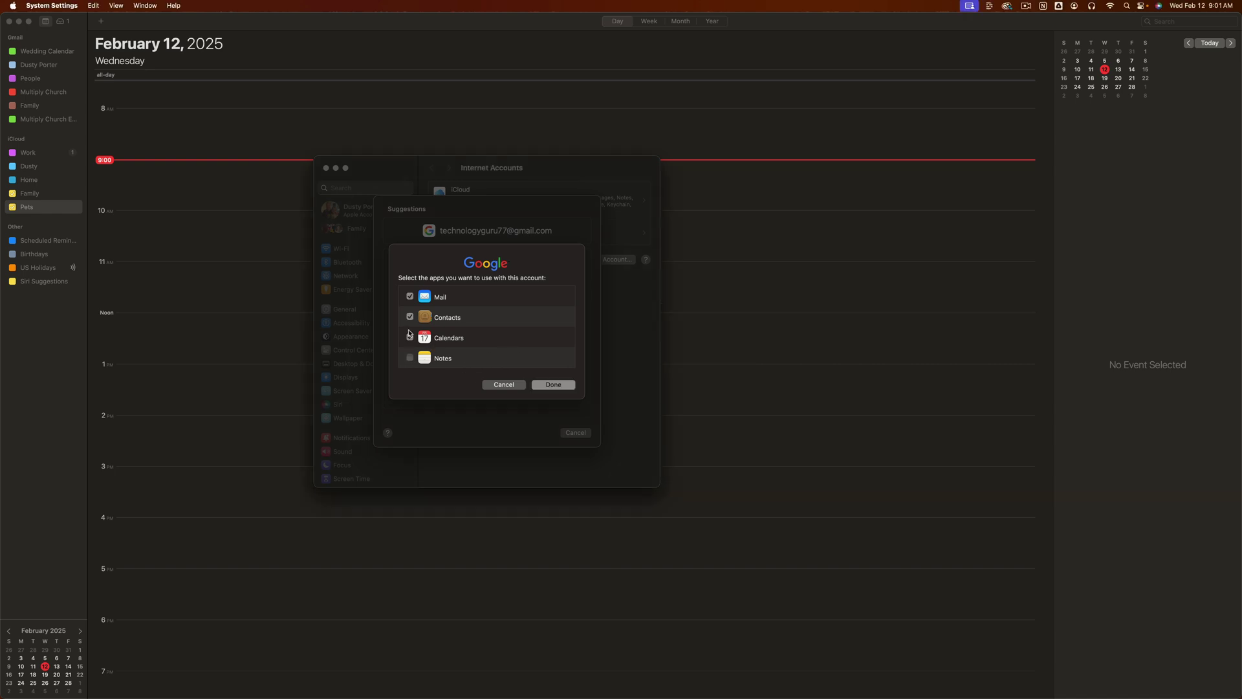
click(410, 316)
click(410, 297)
click(549, 385)
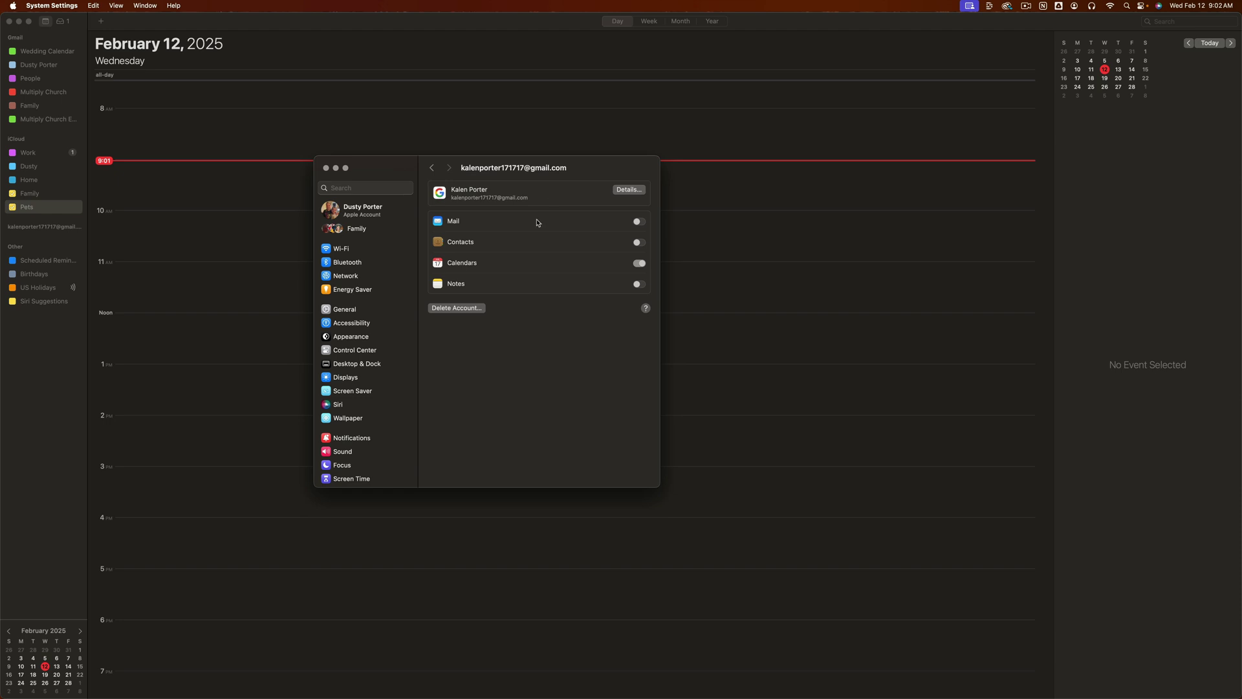
Switch the new Google account's Calendars option off and back on, and close the account settings.
click(640, 263)
click(640, 262)
click(432, 169)
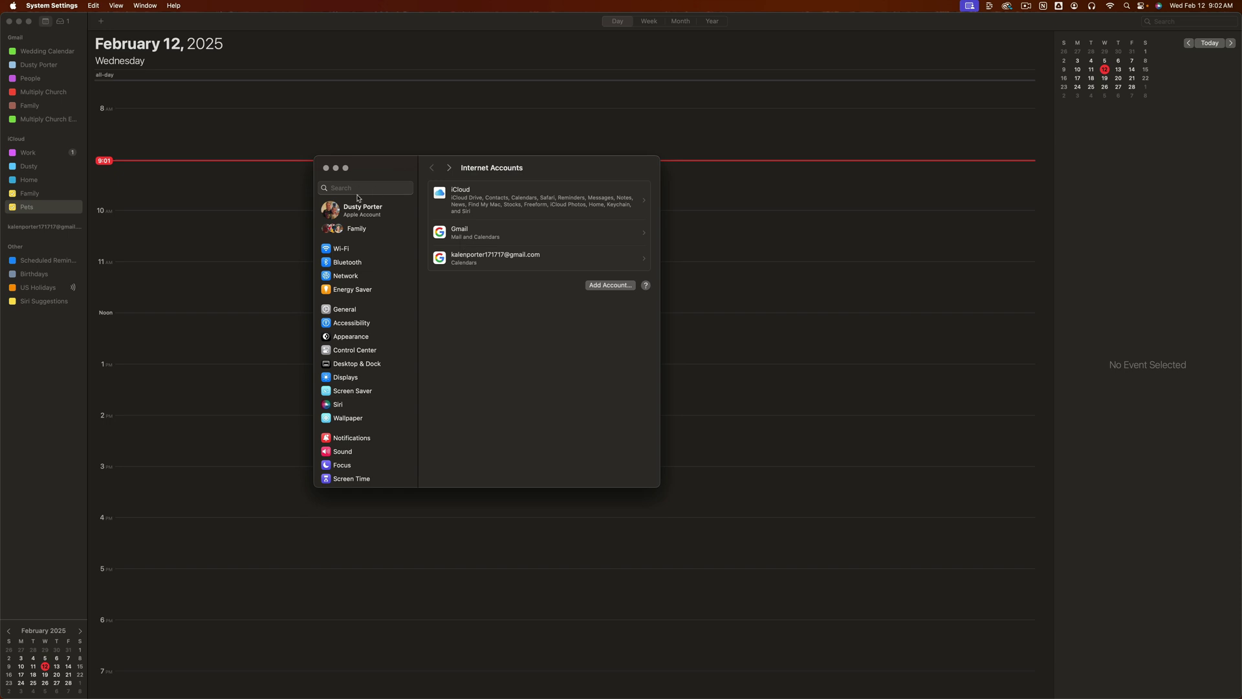
click(327, 169)
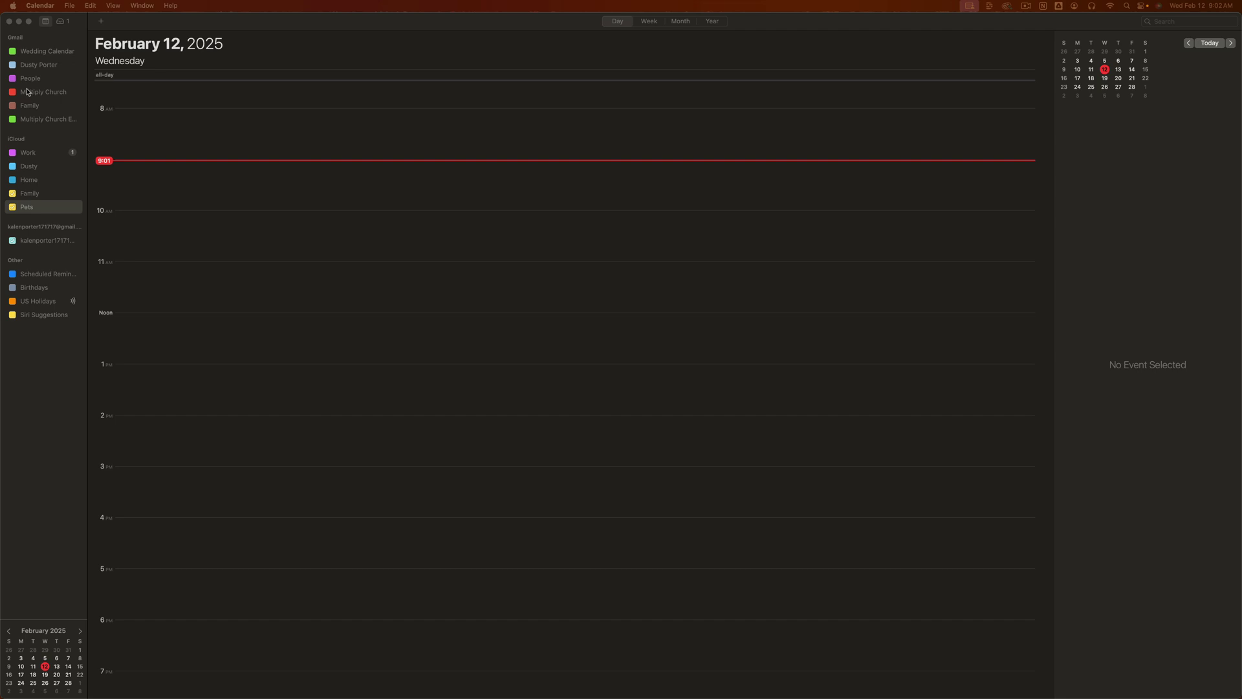
Create a new event in the added Google calendar on February 12 from 10:45 AM to 11:45 AM.
click(38, 243)
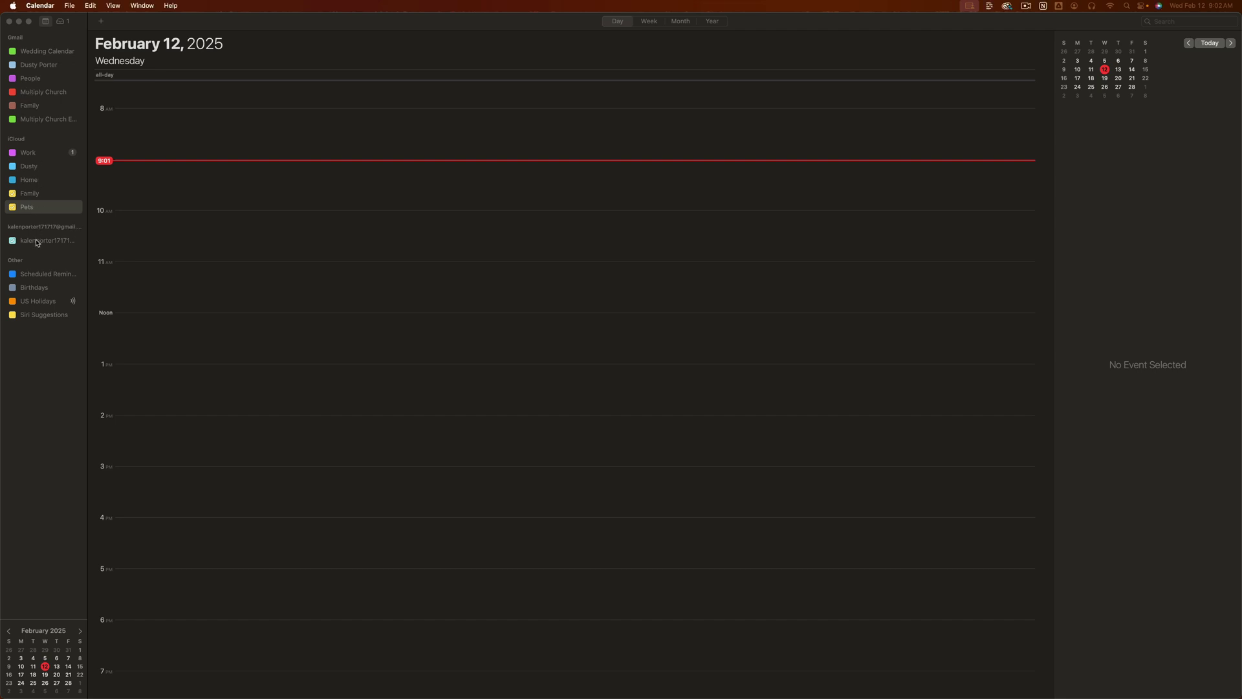
click(38, 243)
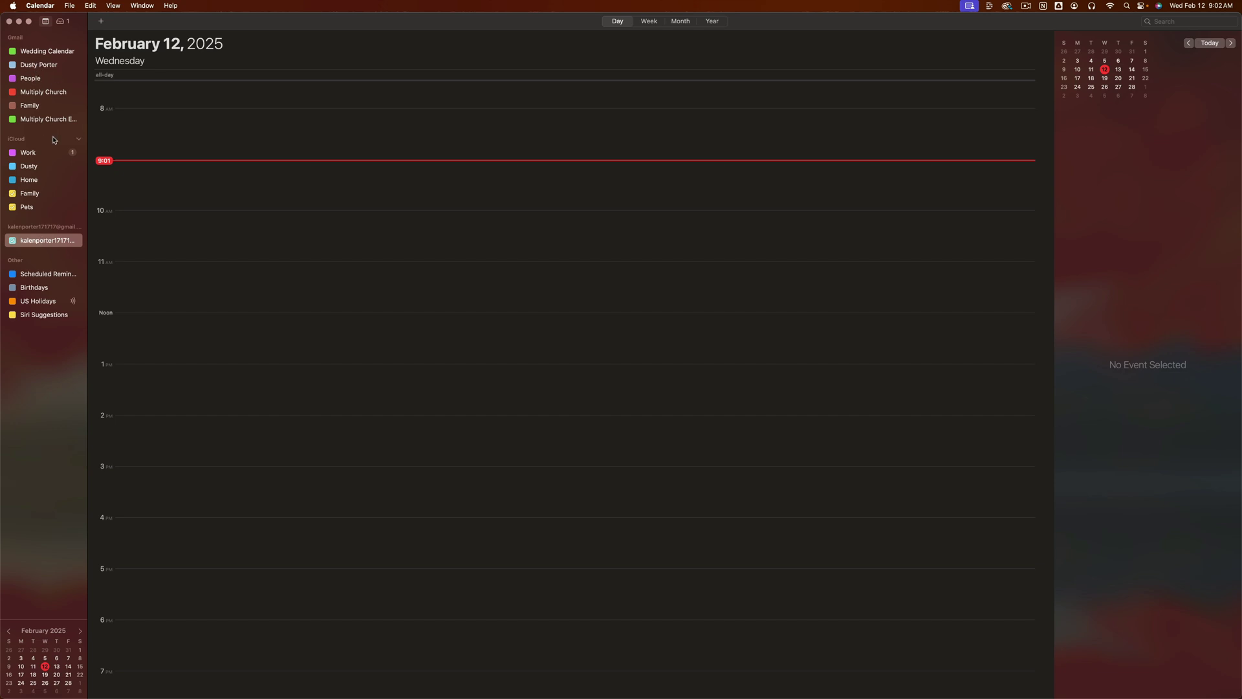
right_click(196, 244)
click(213, 250)
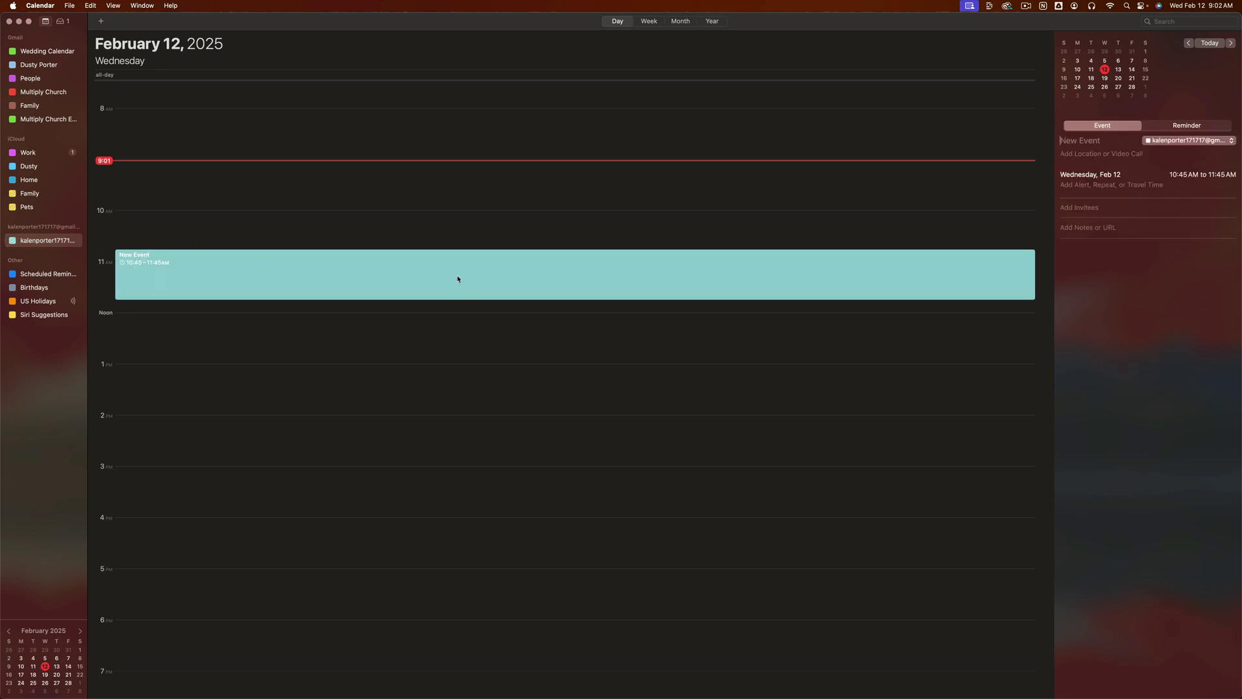
Check the new event's details and calendar choices, and delete the event.
double_click(253, 273)
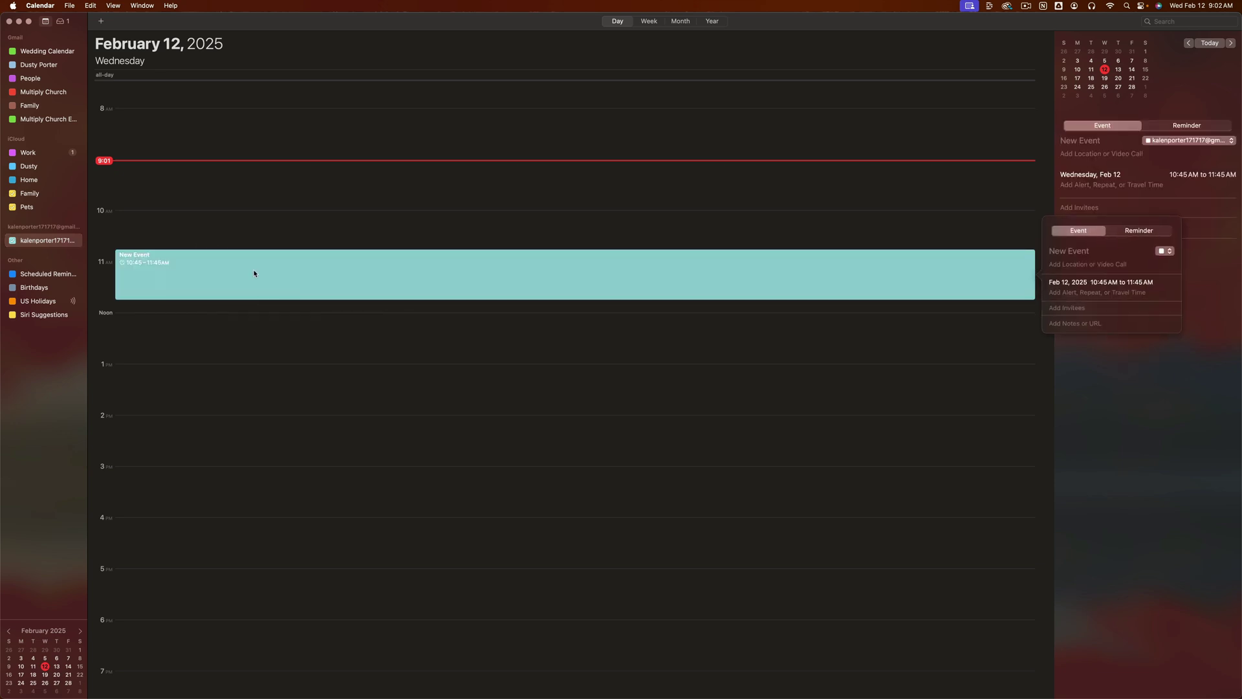
click(1168, 252)
click(600, 419)
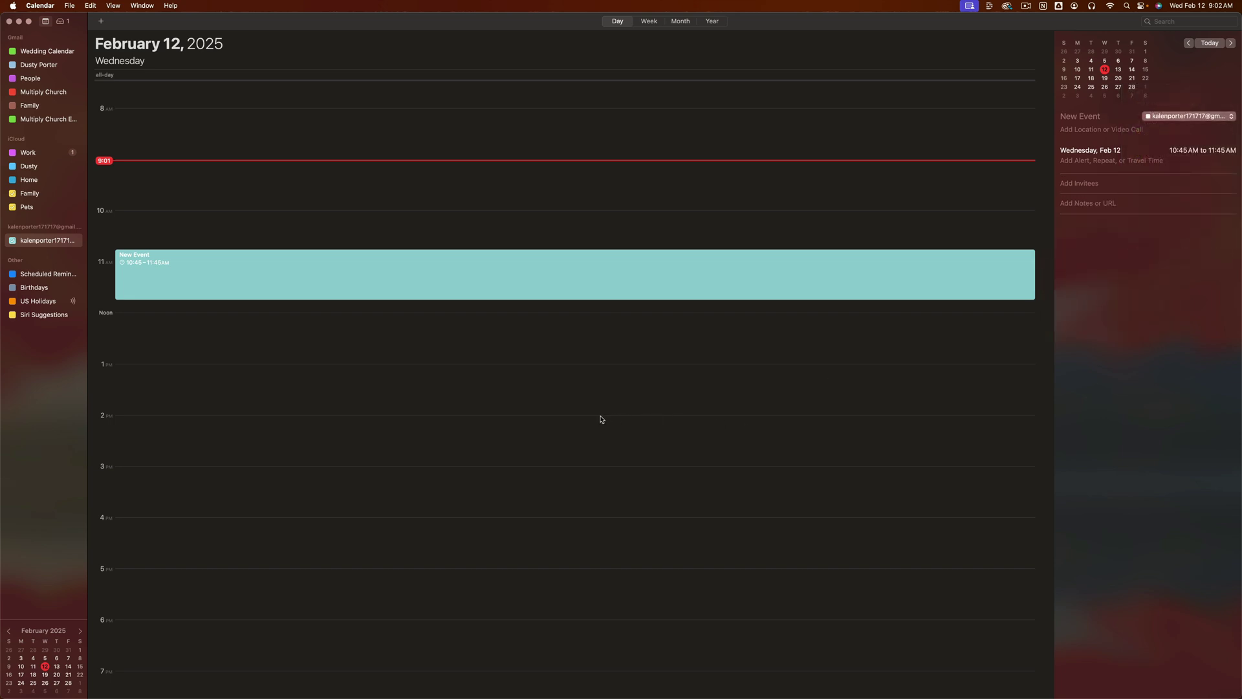
key(BackSpace)
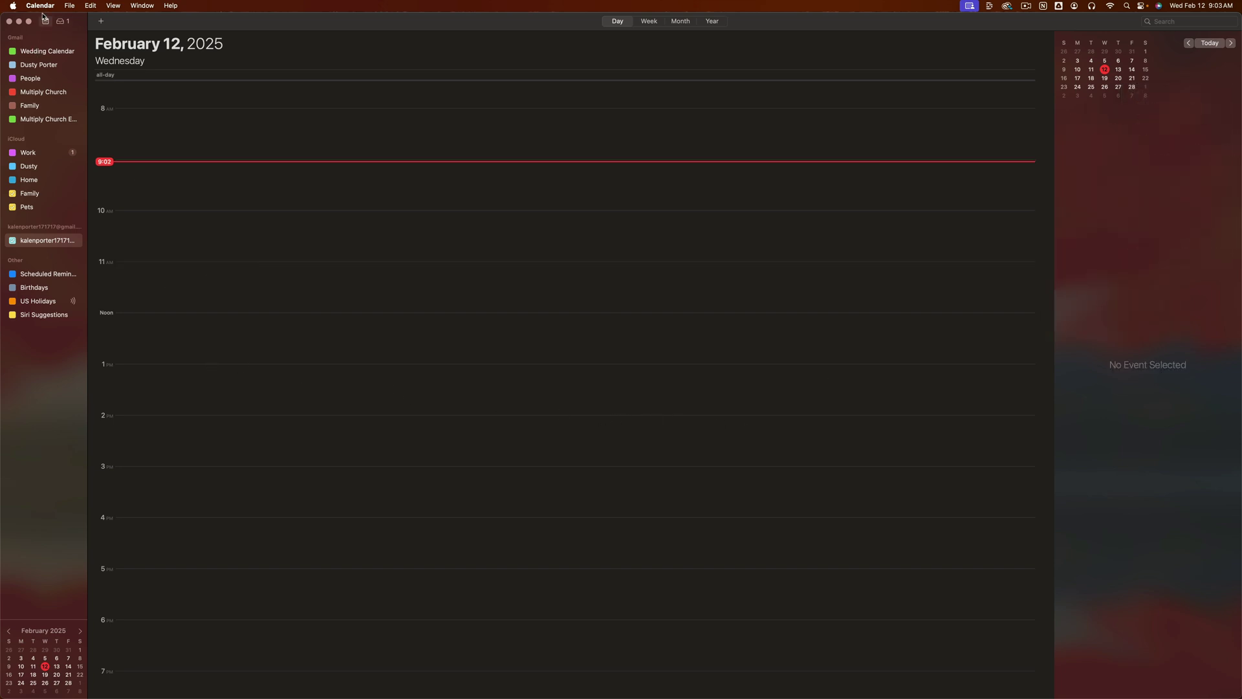
Delete the added Google account from the calendar accounts and close the account settings.
click(40, 6)
click(42, 46)
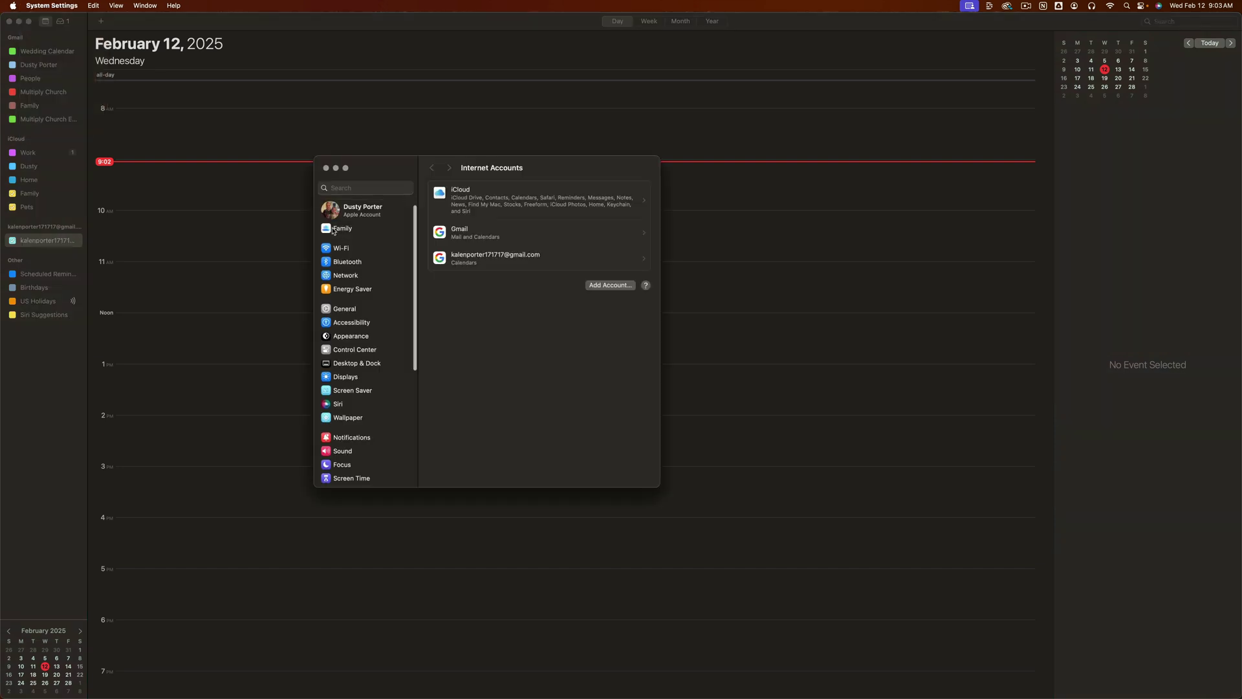
click(505, 262)
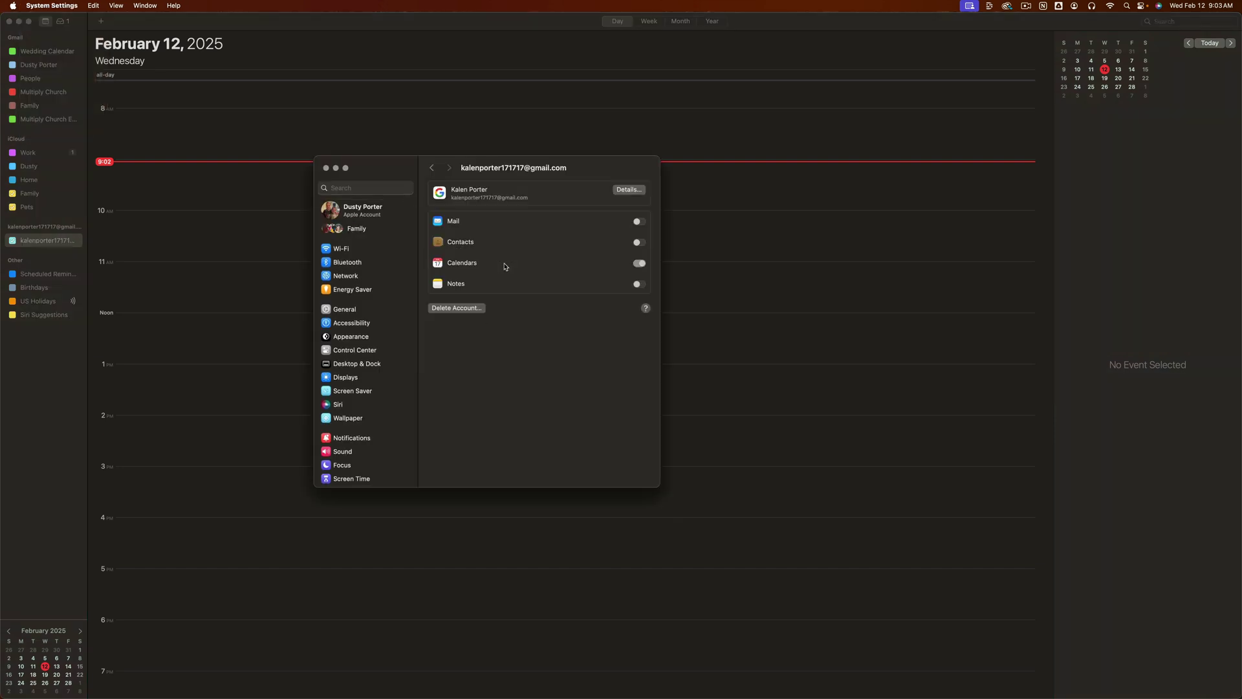
click(455, 309)
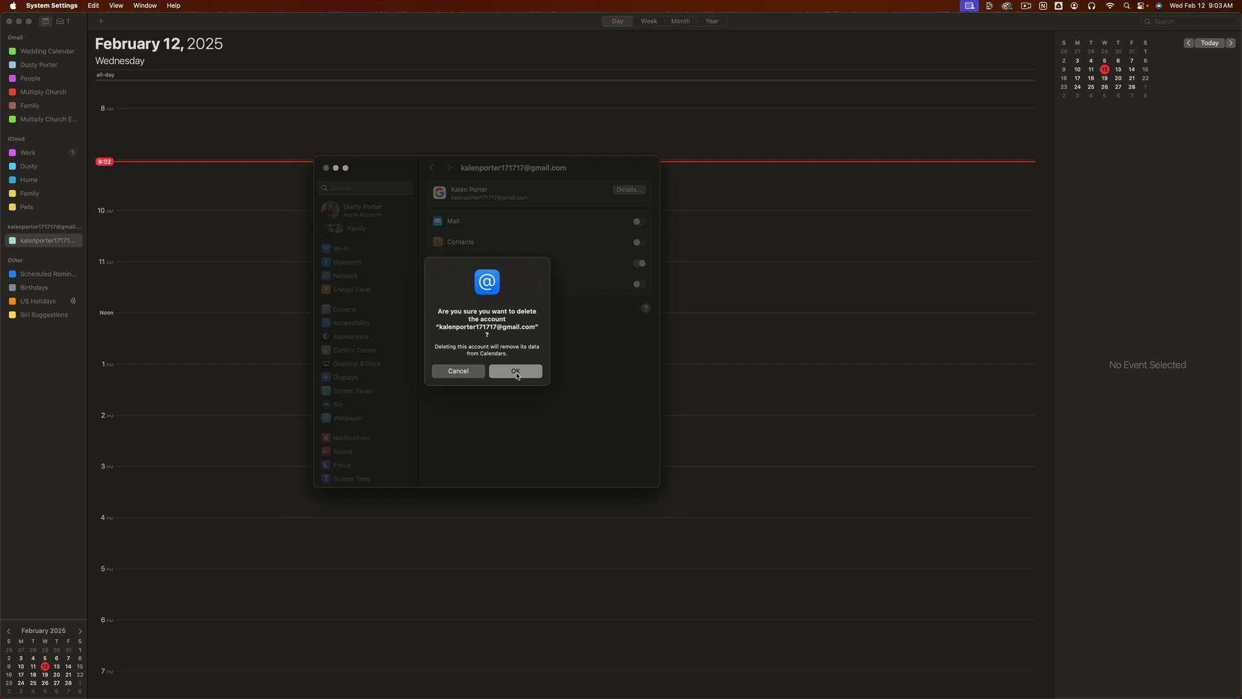
click(516, 372)
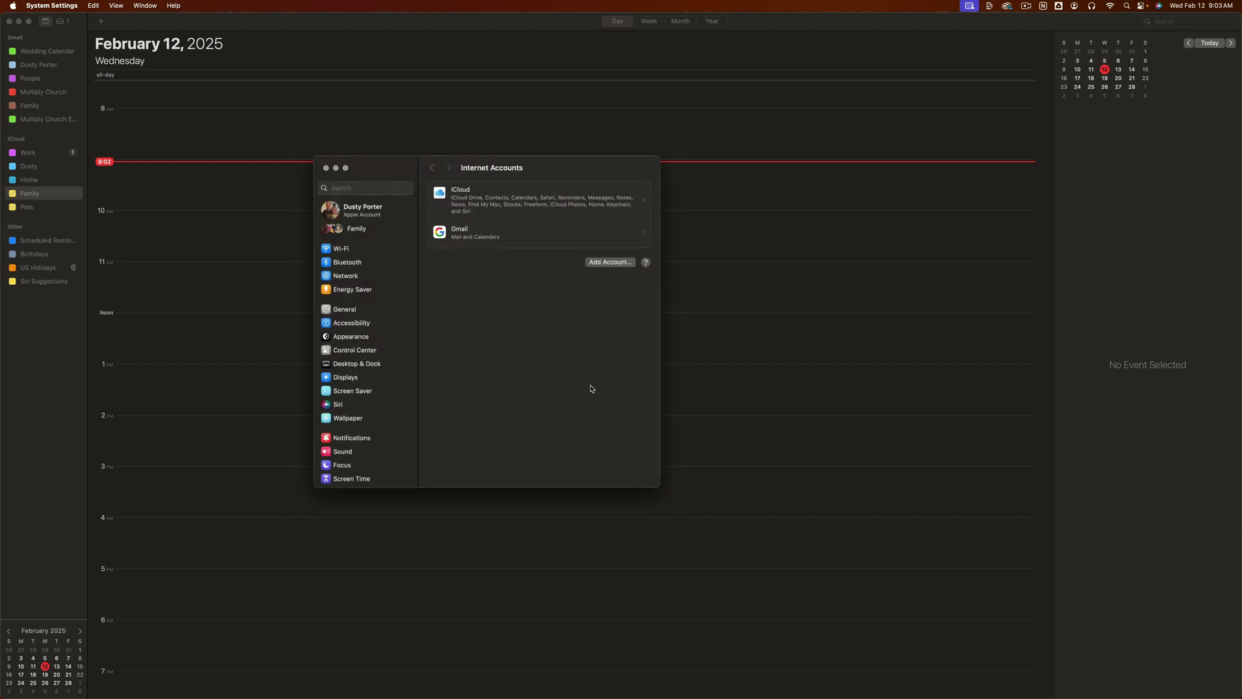
click(326, 167)
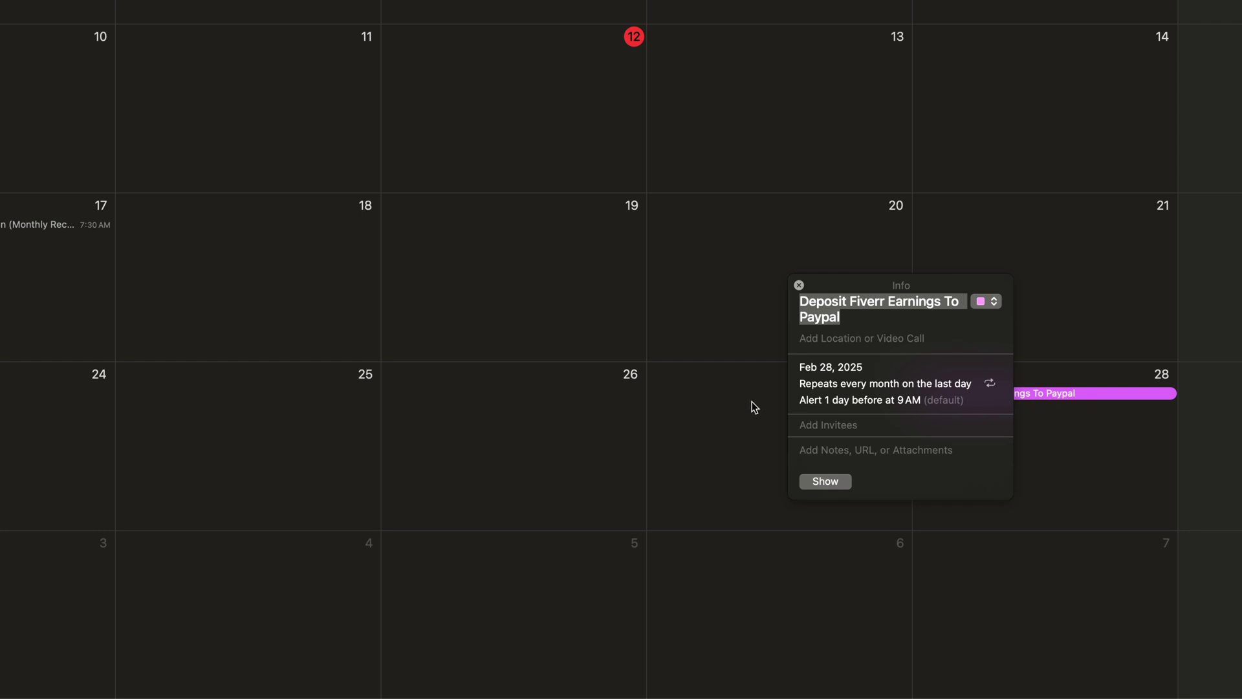
Set the February 28 "Deposit Fiverr Earnings To Paypal" event's alert to "On day of event (9 AM)" for all future events.
click(875, 397)
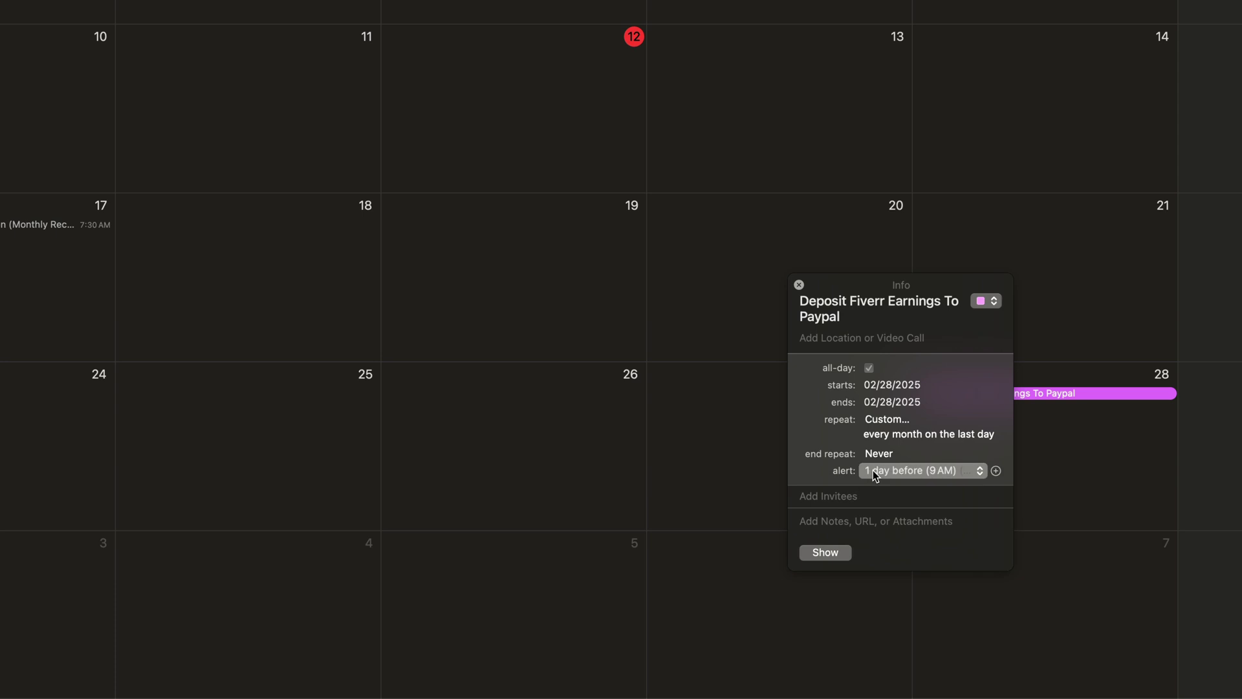
click(898, 477)
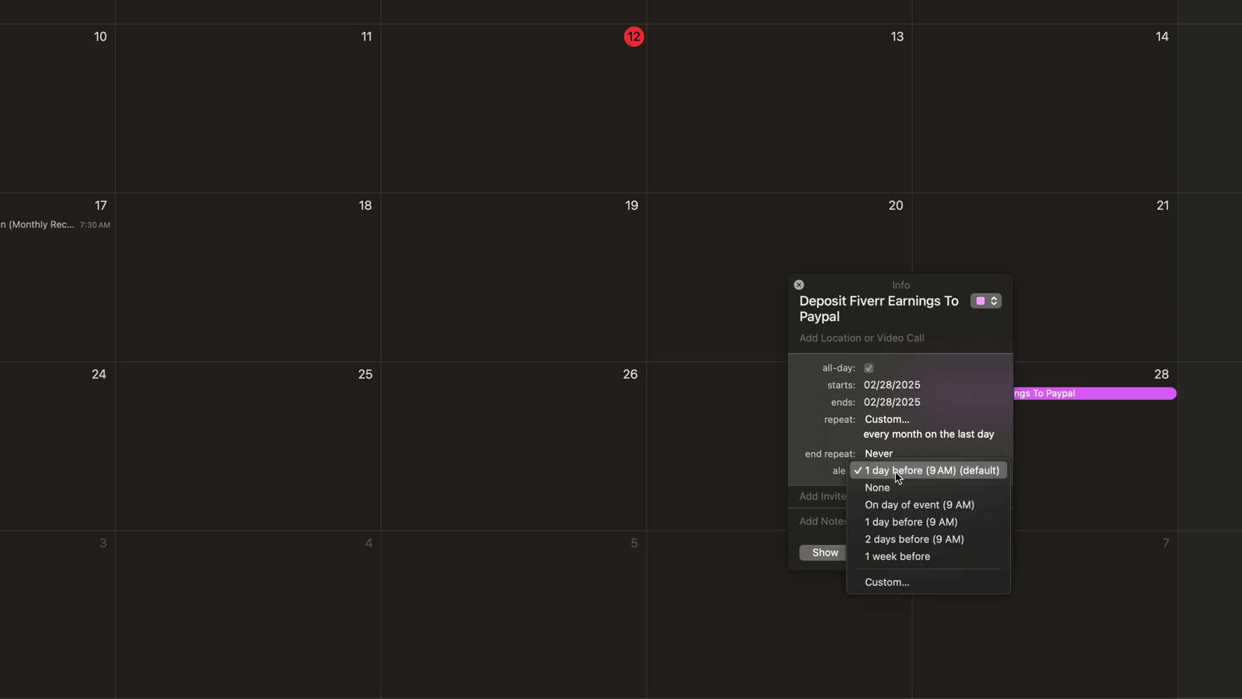
click(891, 510)
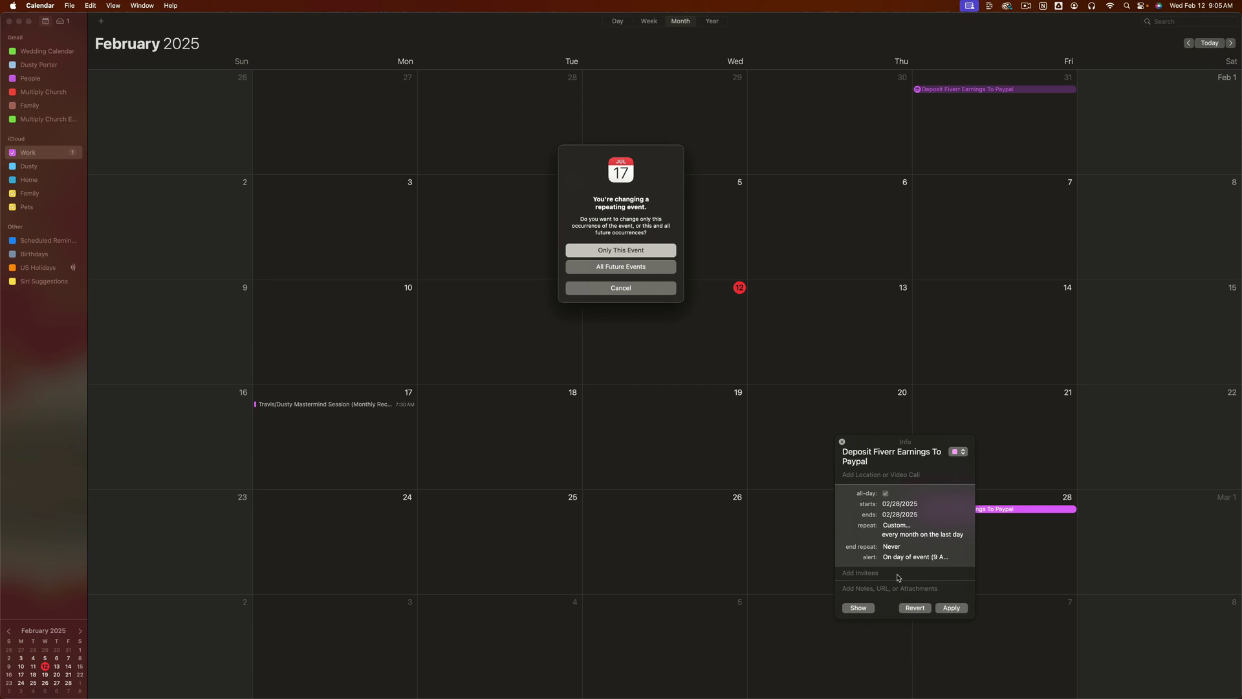
click(624, 266)
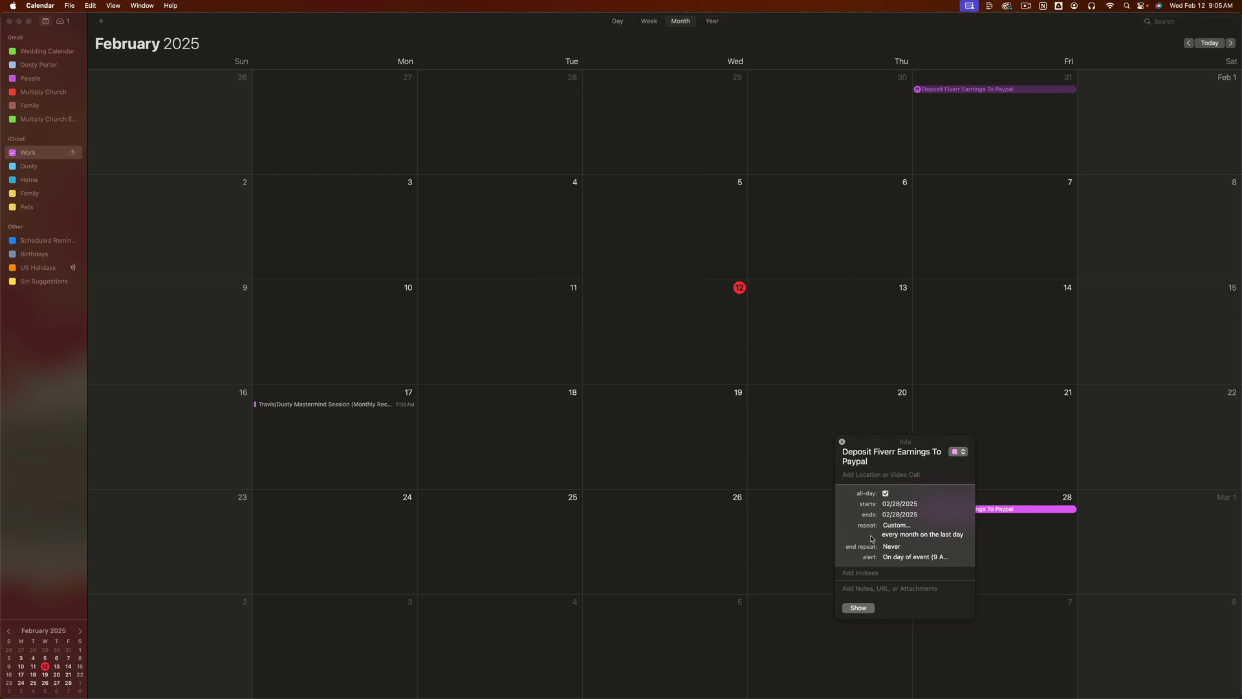
Examine the custom alert's type and timing options for the February 28 "Deposit Fiverr Earnings To Paypal" event, and cancel without changing them.
click(896, 559)
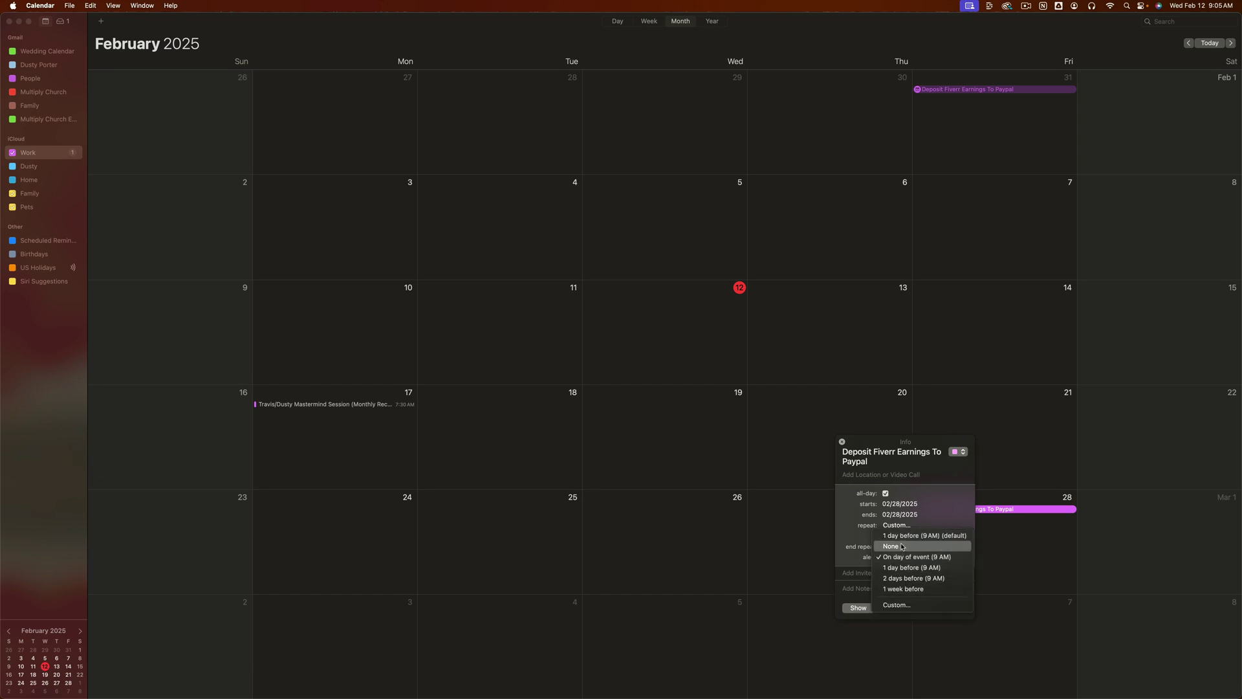
click(899, 605)
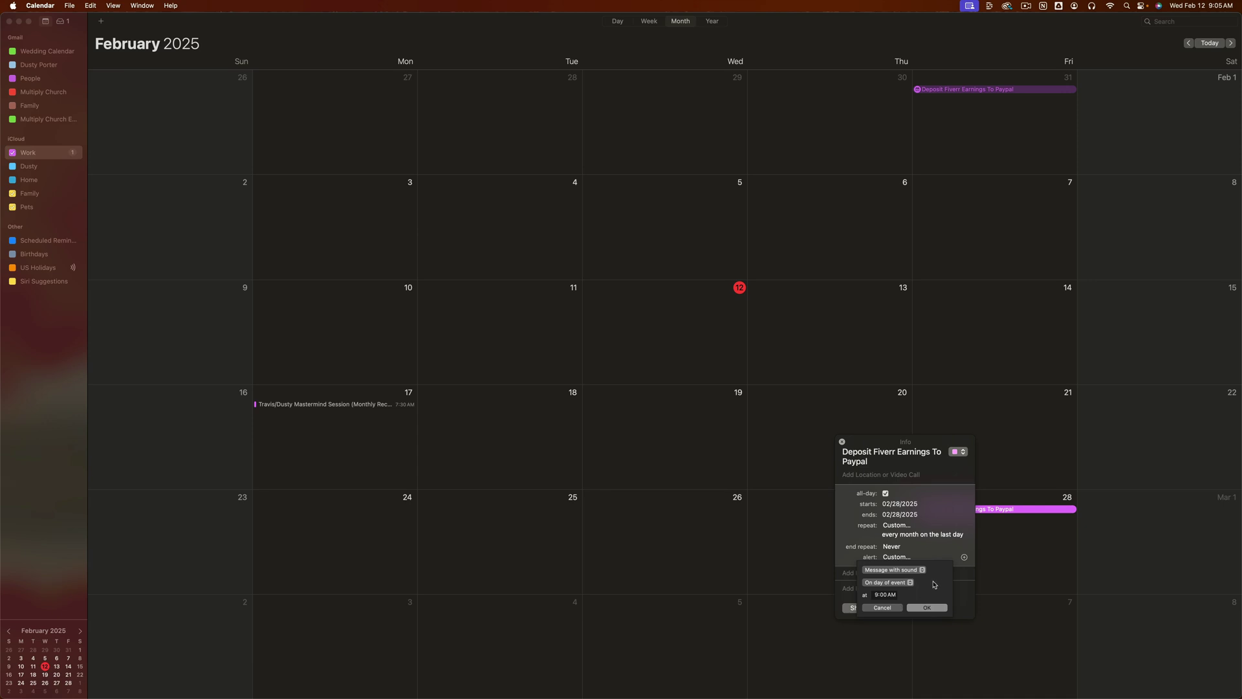
click(878, 571)
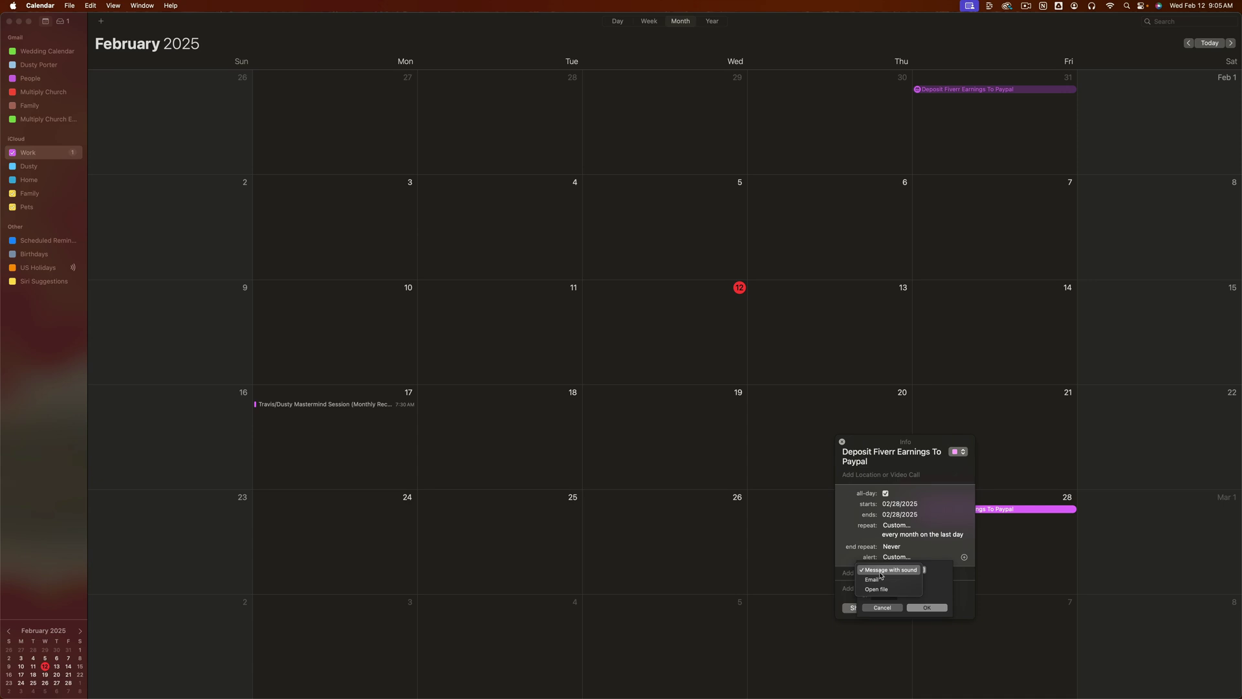
click(940, 583)
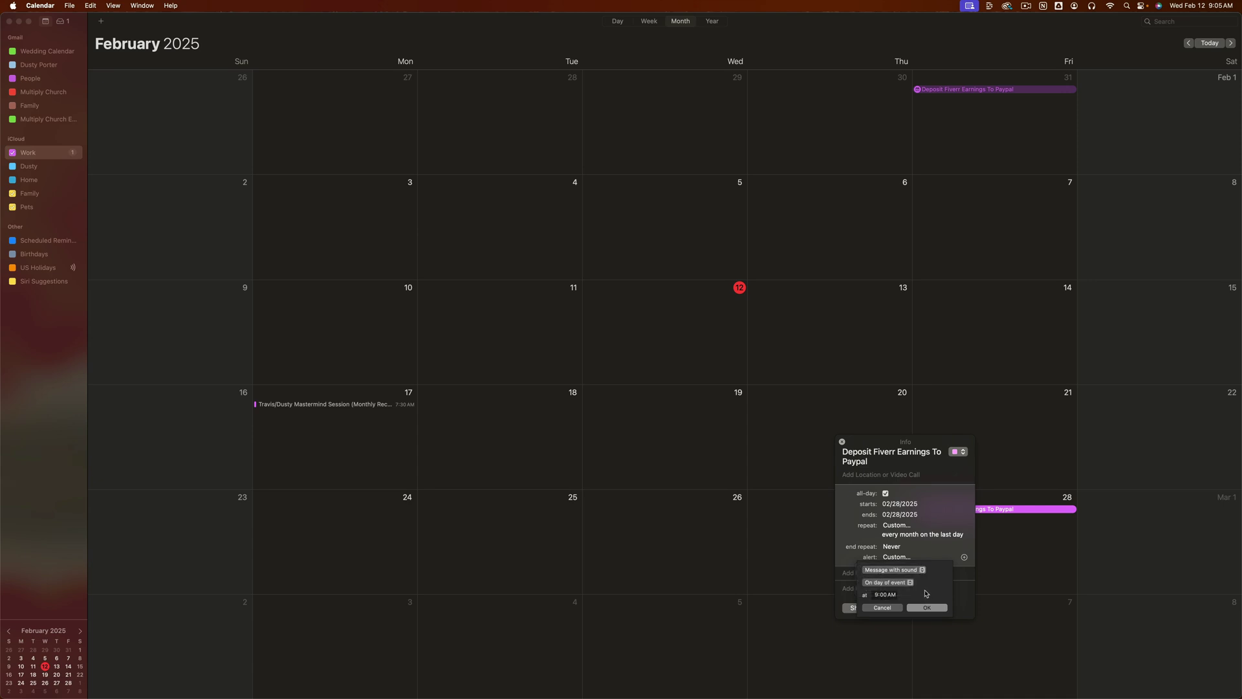
click(883, 608)
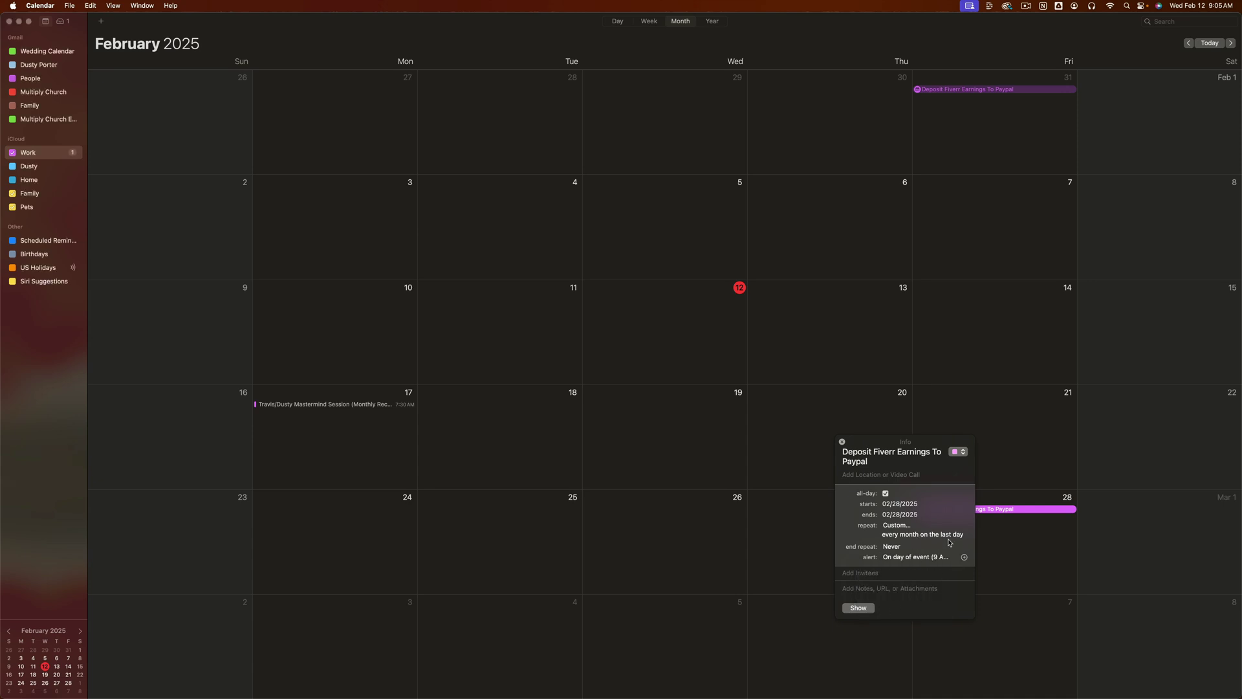
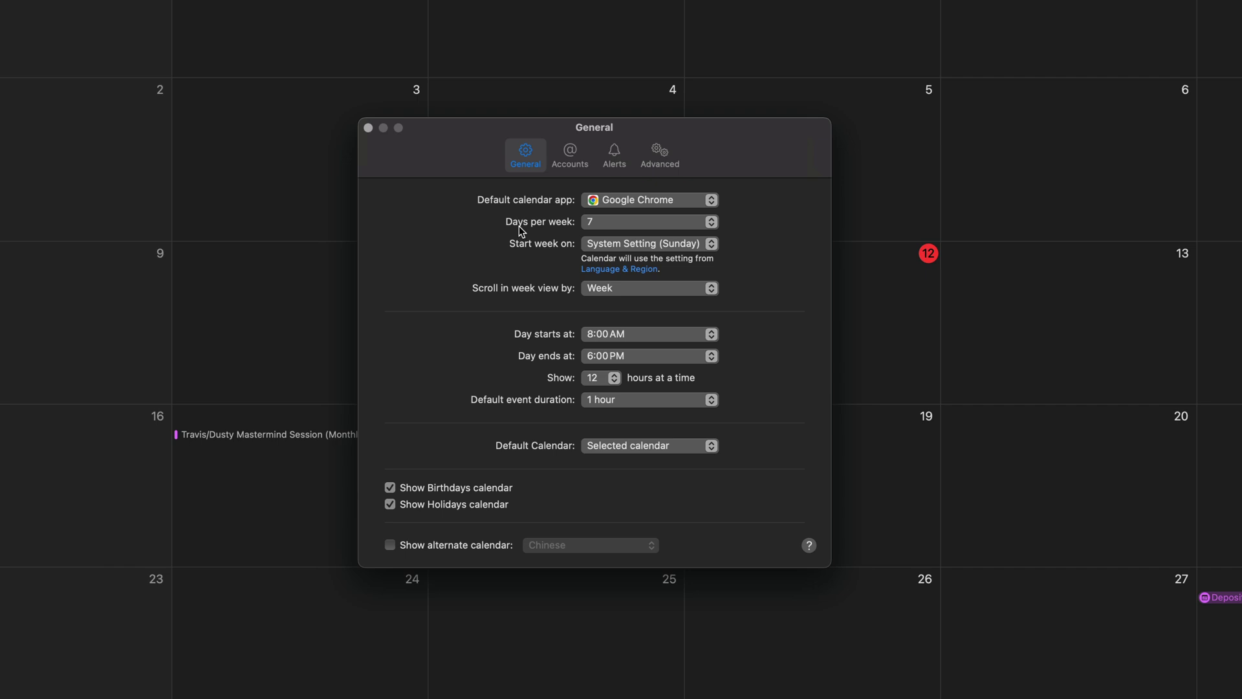
Review the general settings' choices for days per week, the week's start day and the number of hours shown at a time.
click(625, 224)
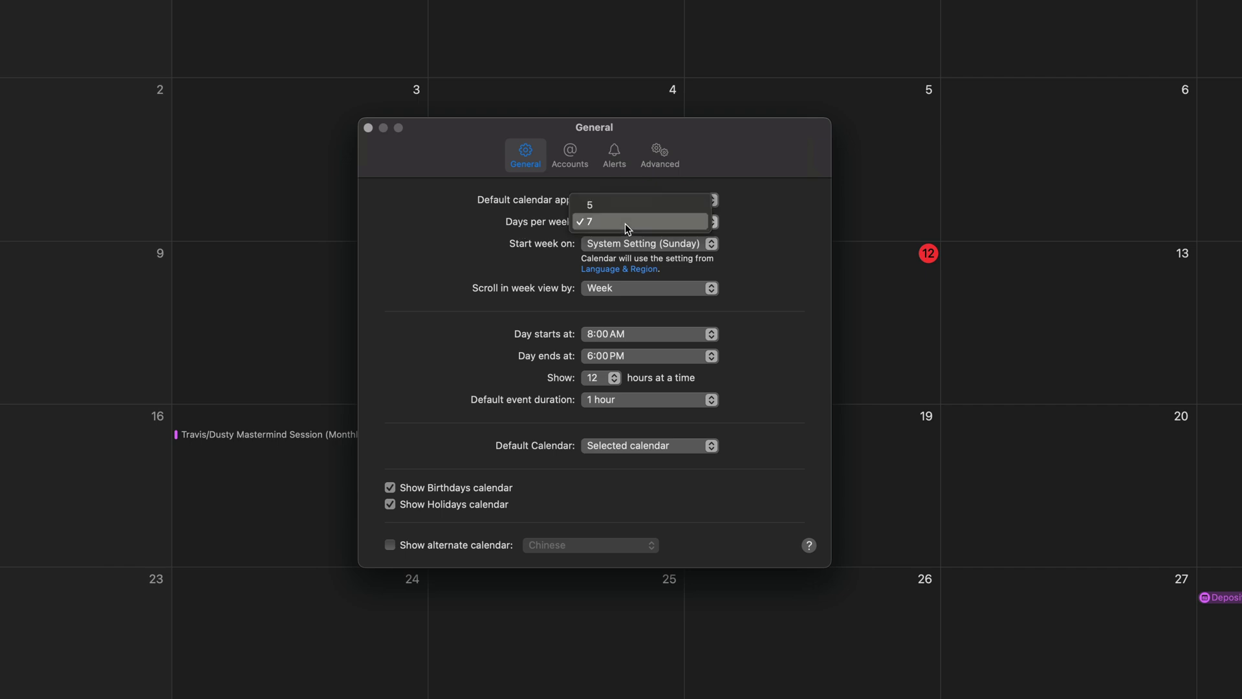
key(Escape)
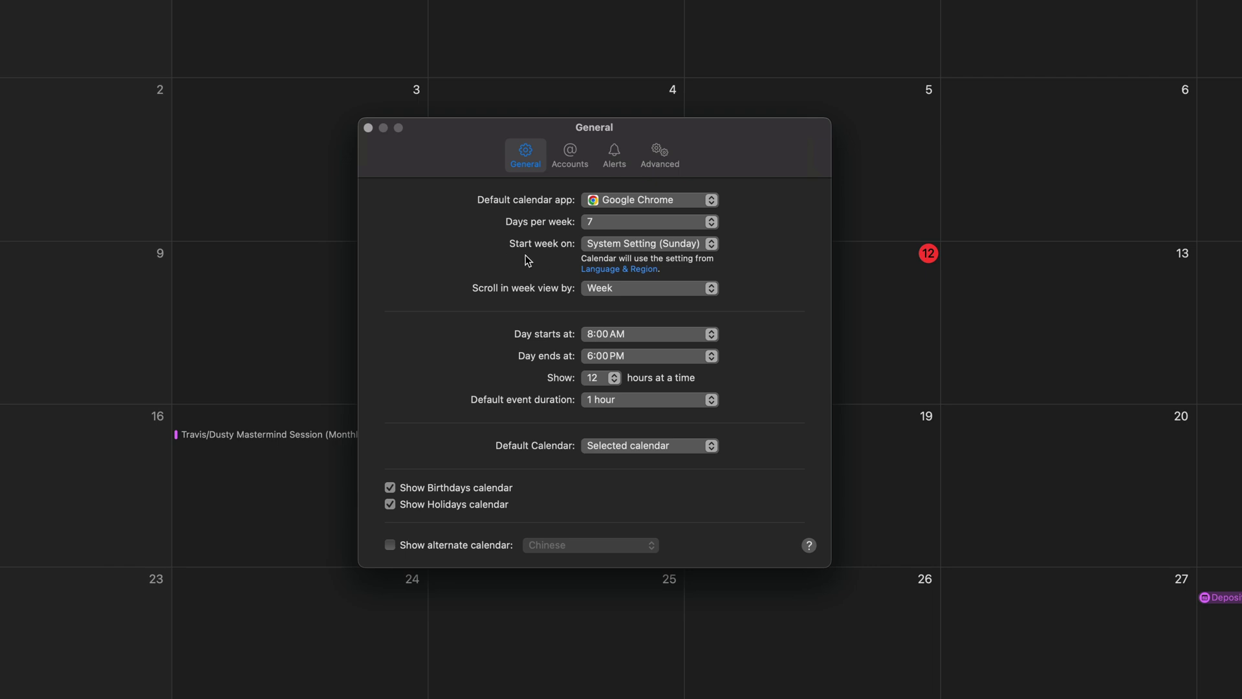
click(618, 250)
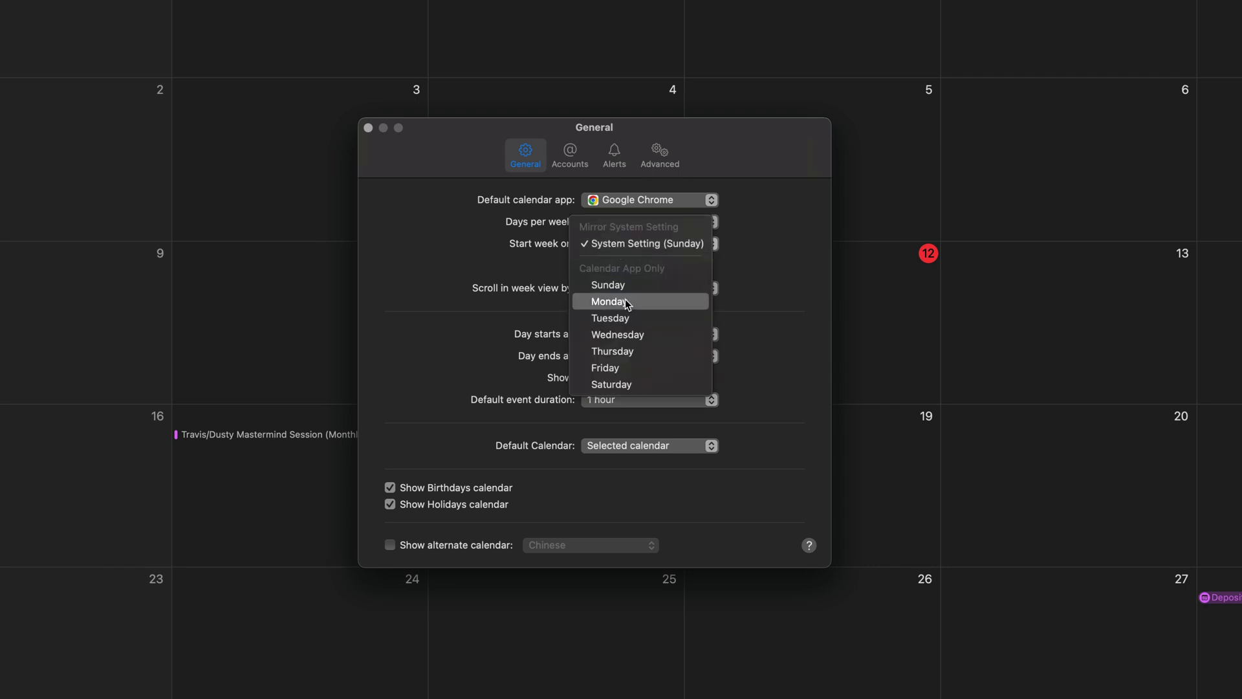
click(385, 231)
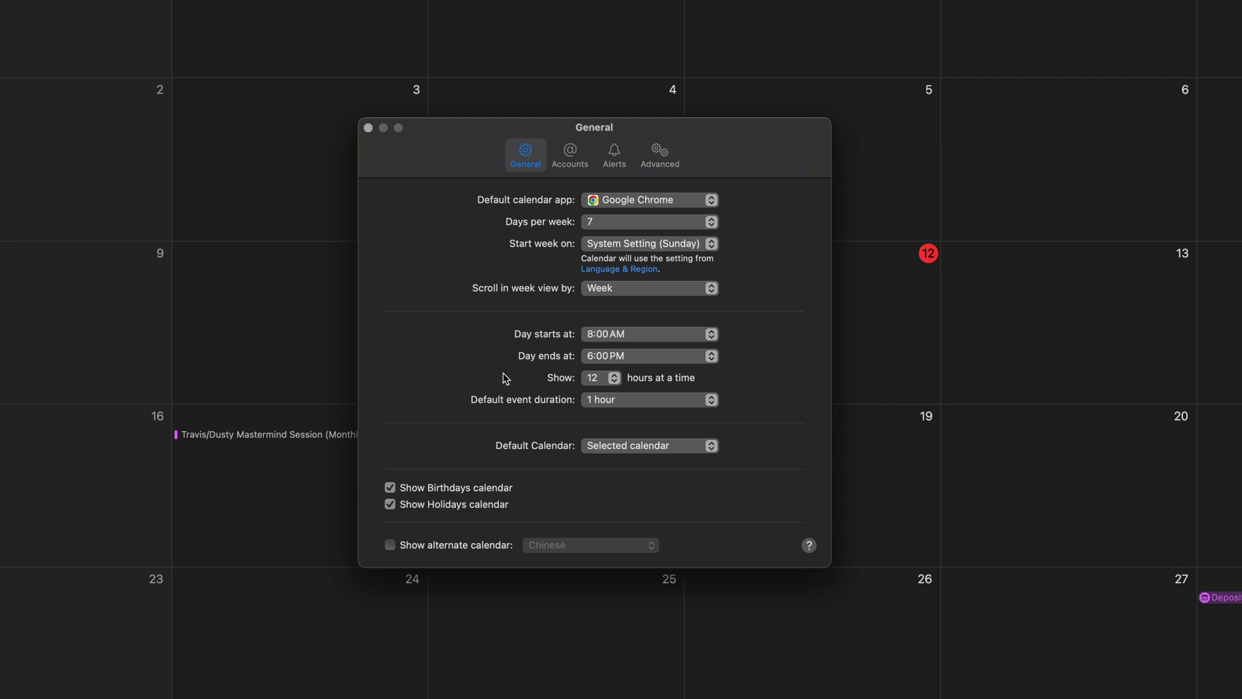
click(616, 382)
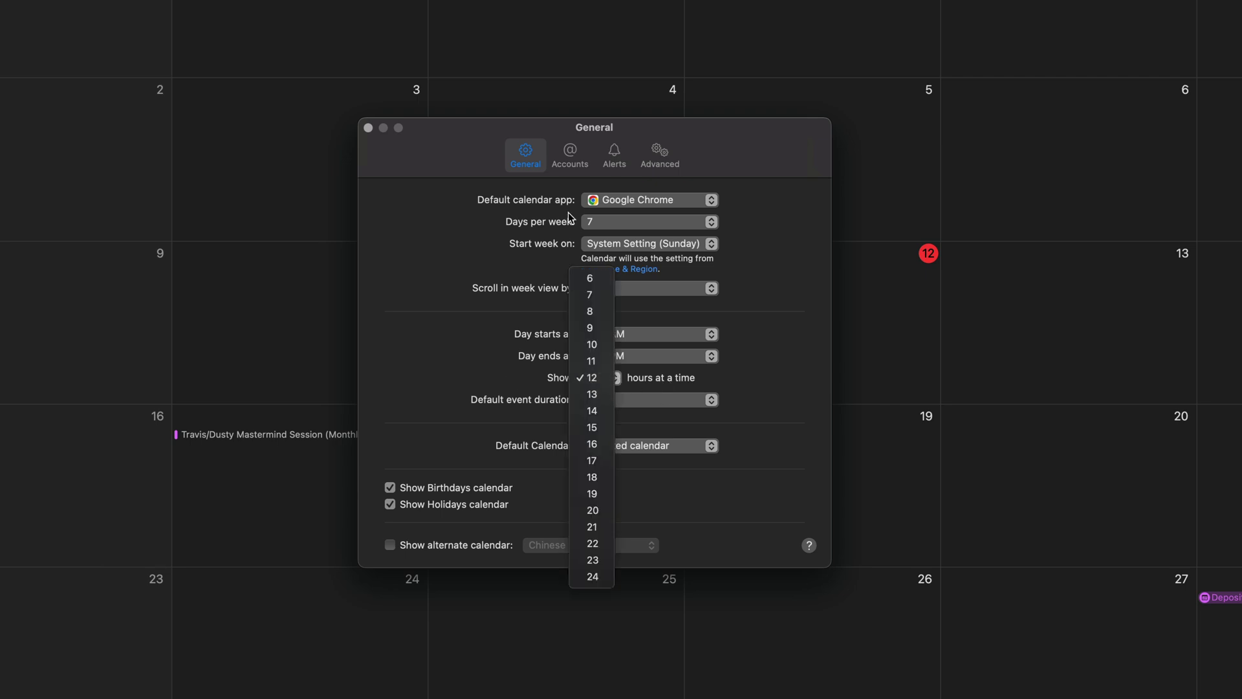
click(505, 304)
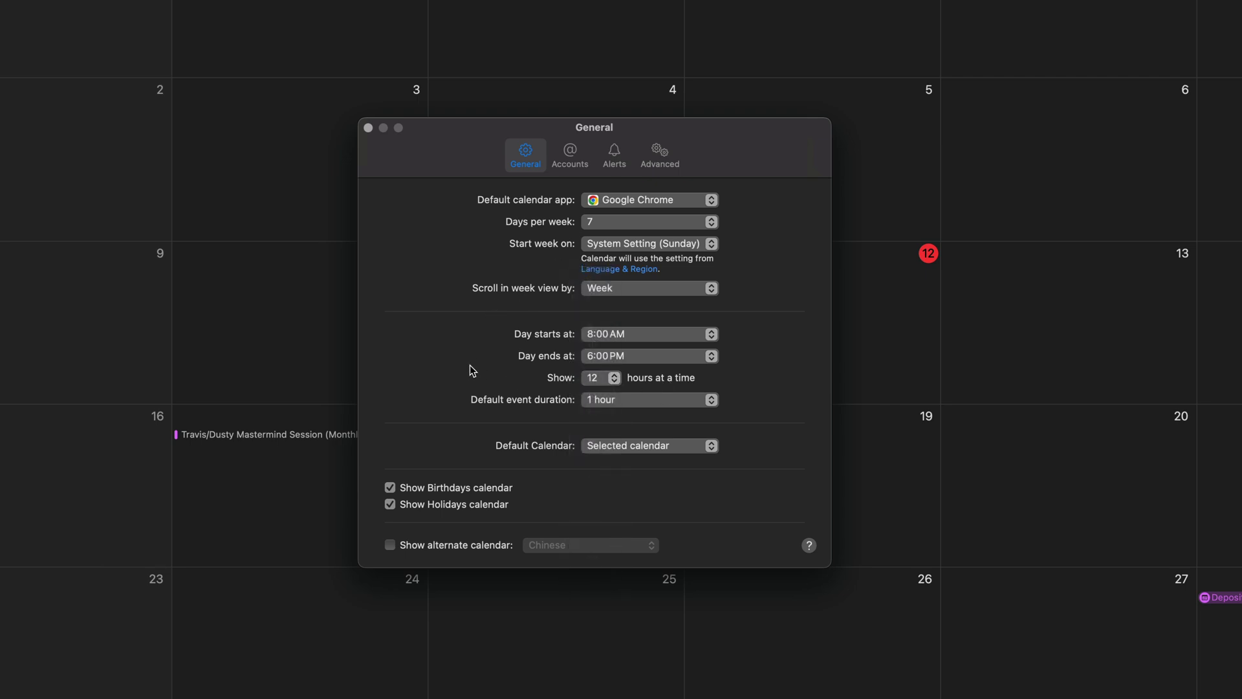
Review the calendar accounts and the account choices for default event alerts in the settings.
click(571, 162)
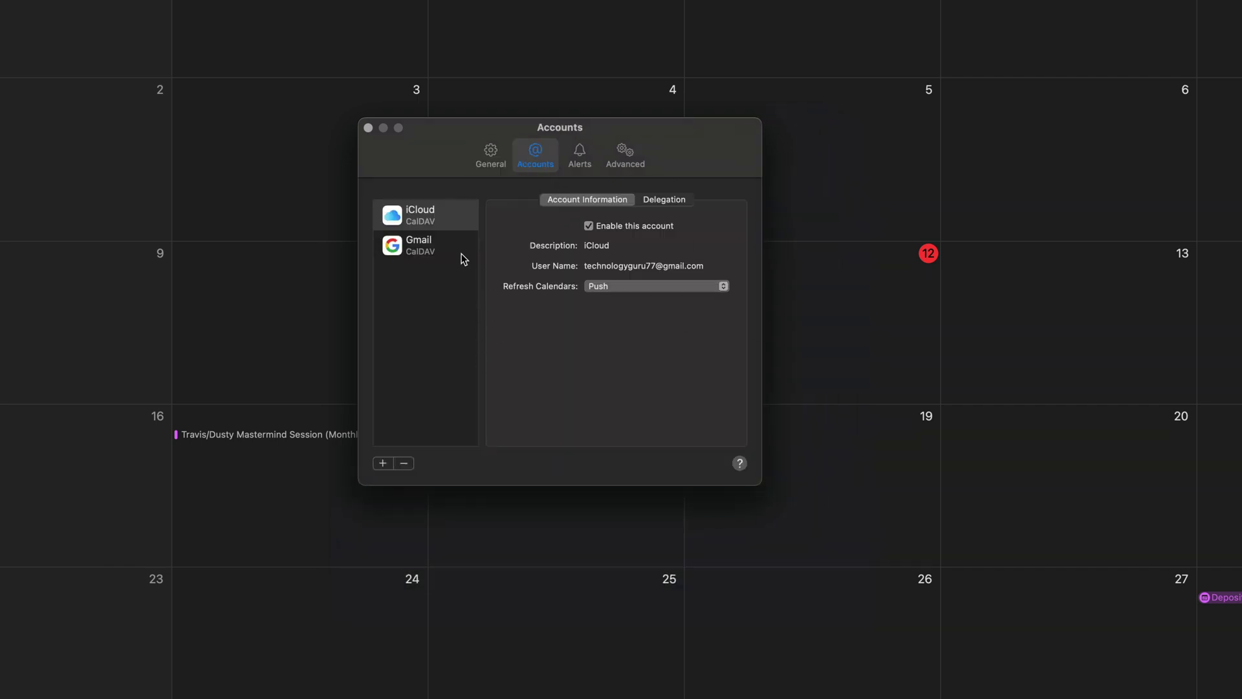
click(580, 161)
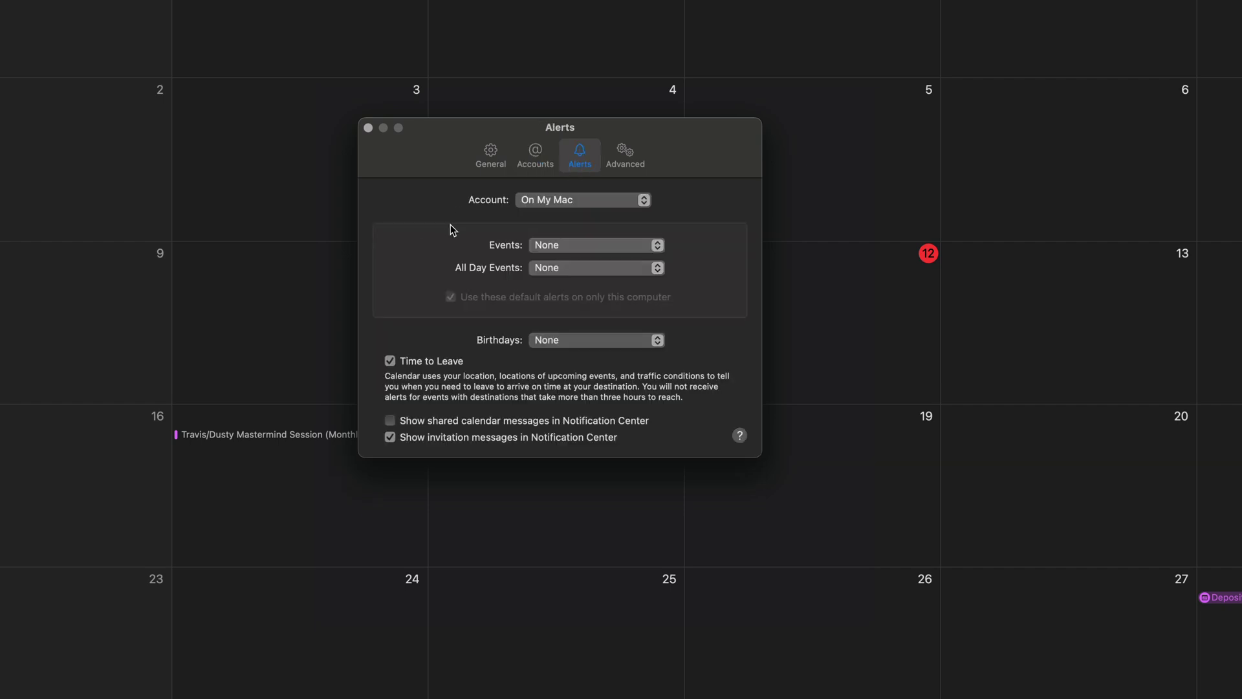
click(544, 202)
Turn on time zone support in the advanced calendar settings and close the settings.
click(416, 197)
click(625, 155)
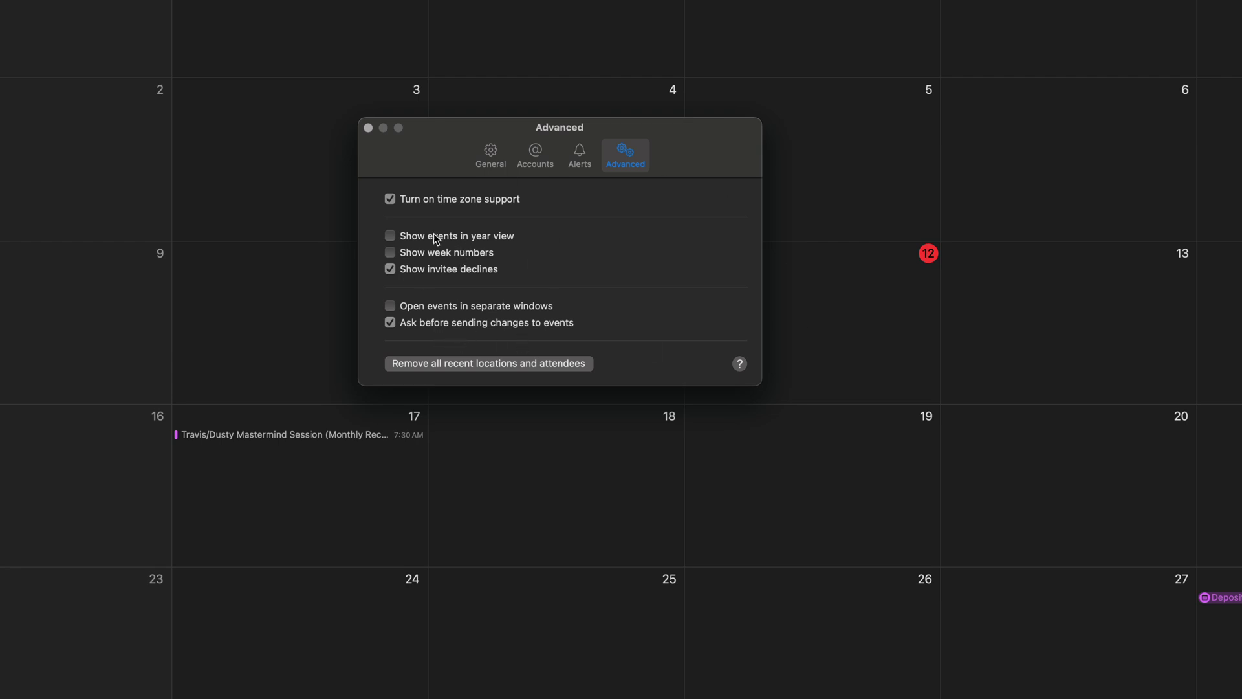
click(368, 129)
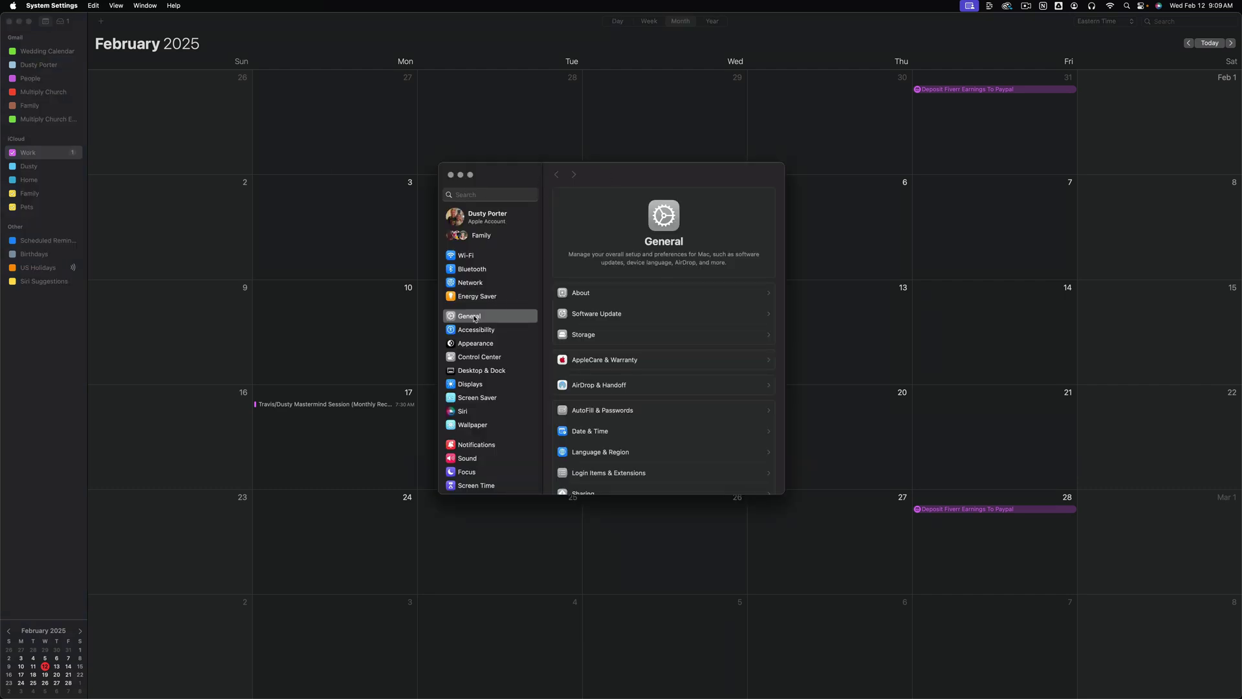
Check the iCloud Calendar sync option under the Apple Account in System Settings, close it and return to Calendar.
click(491, 222)
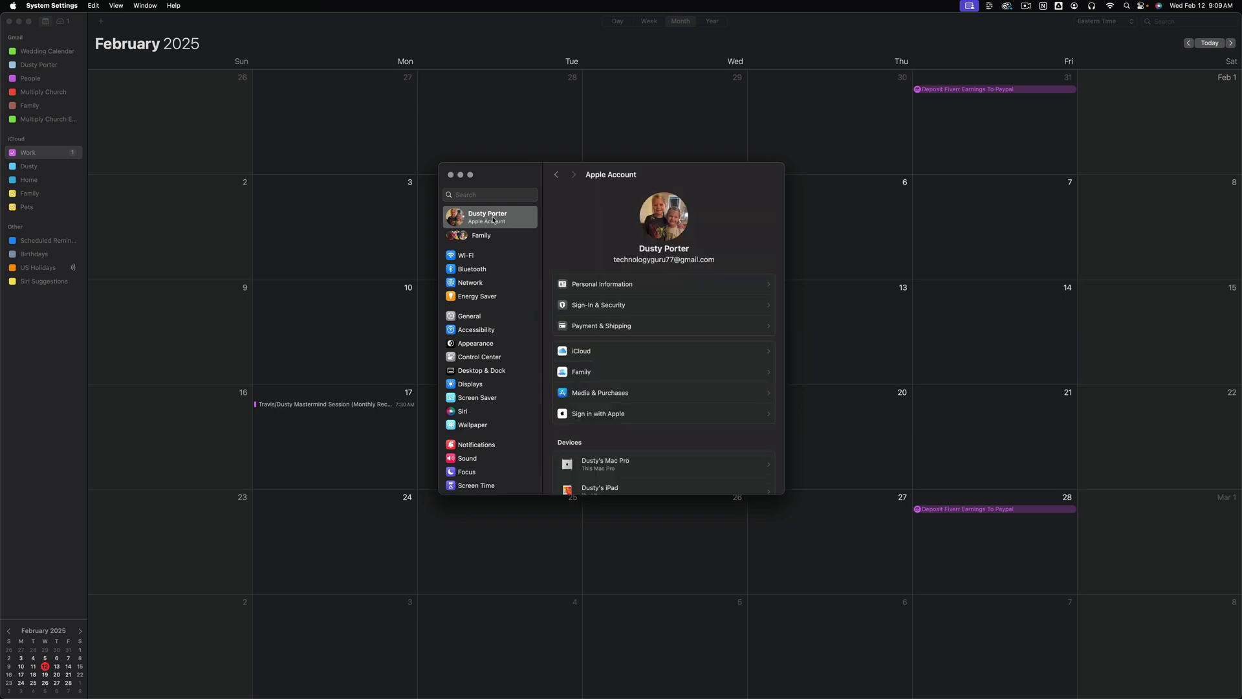
click(610, 353)
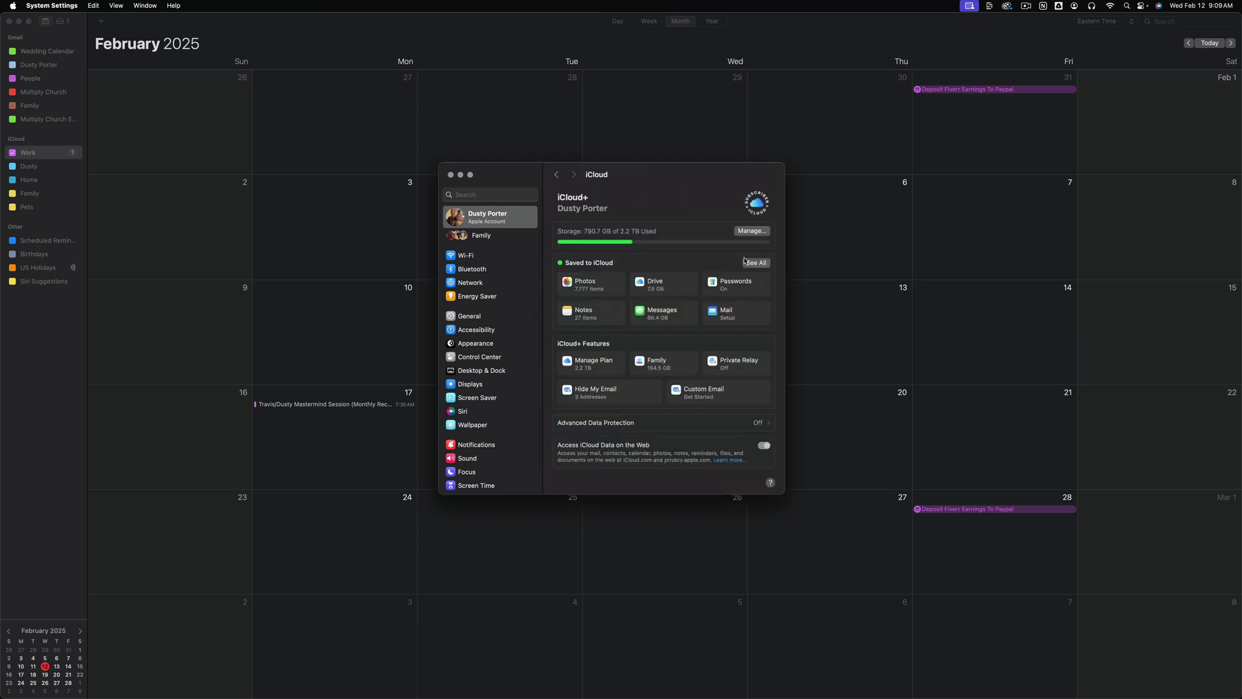
click(755, 263)
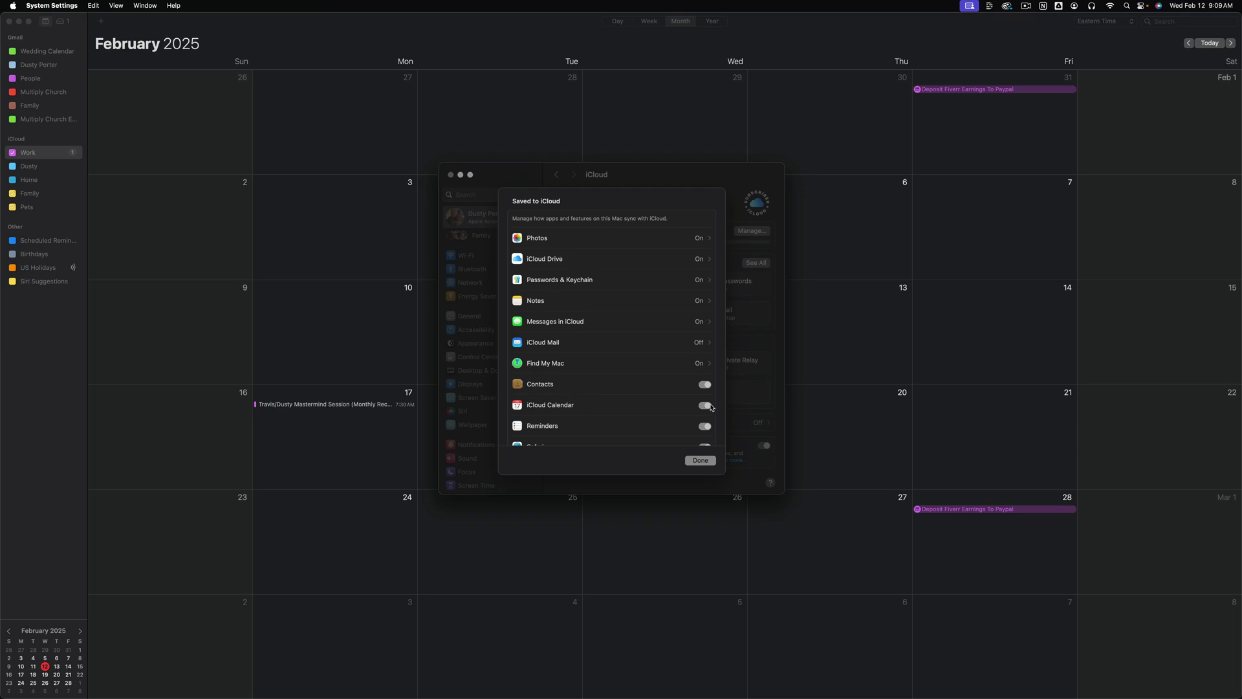
click(701, 460)
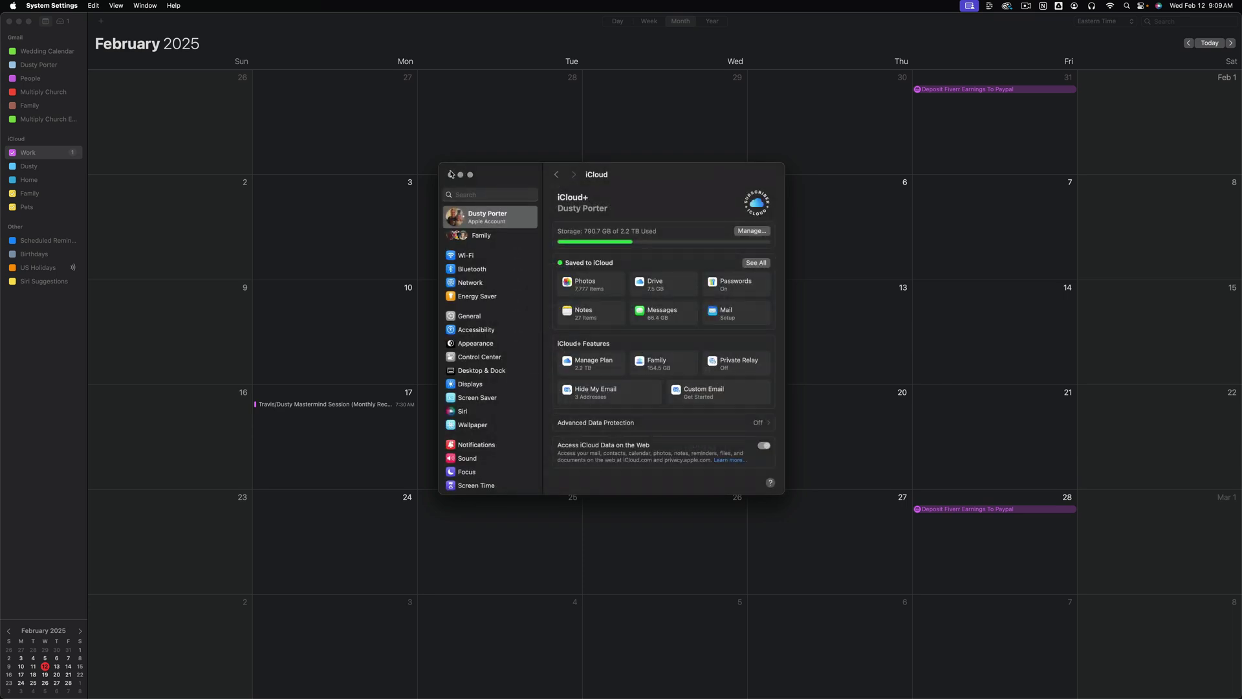
click(451, 175)
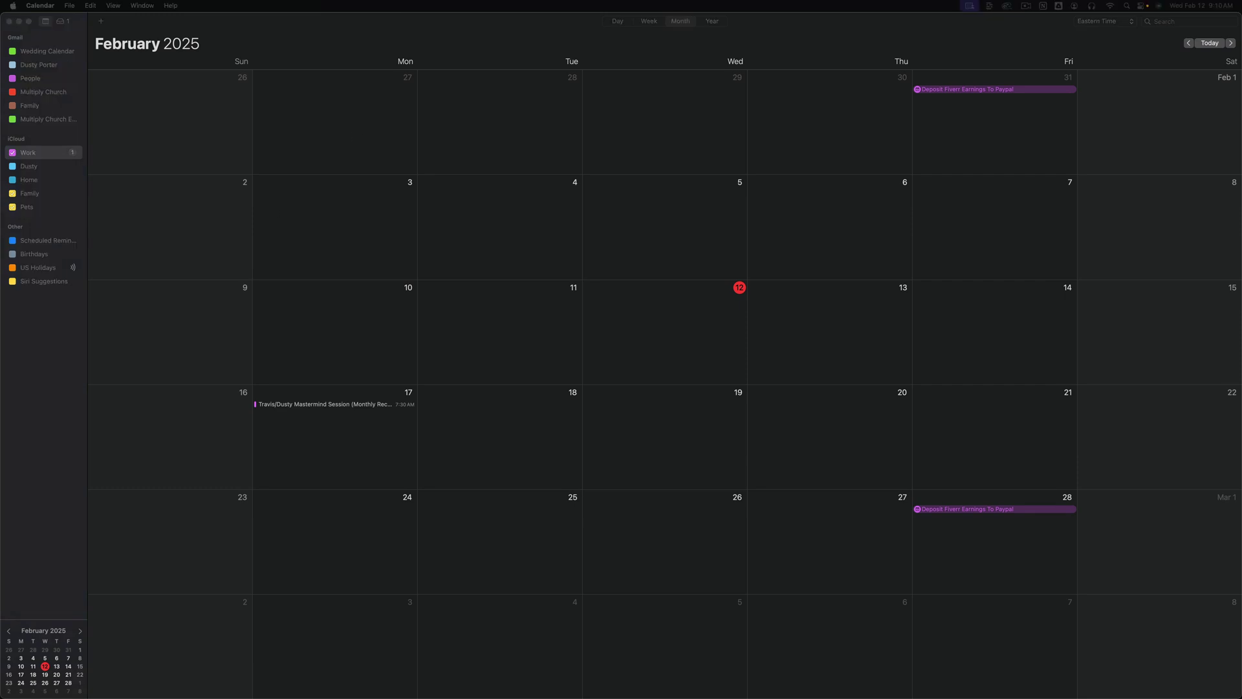
click(346, 222)
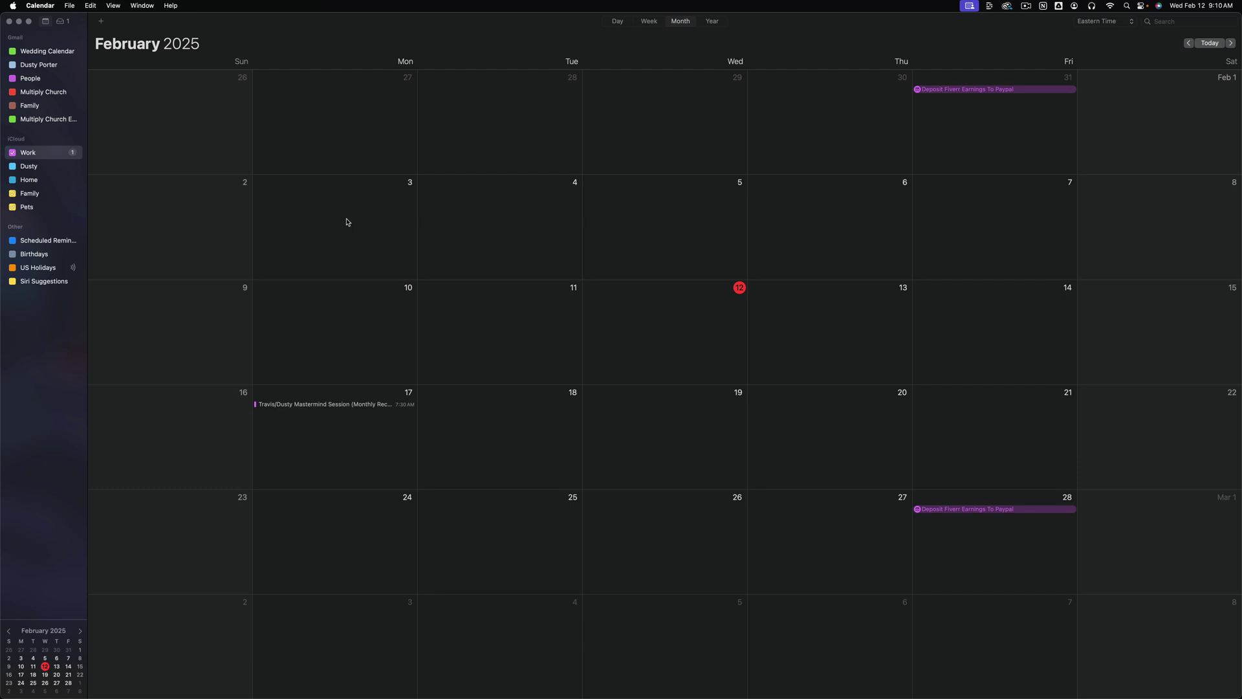